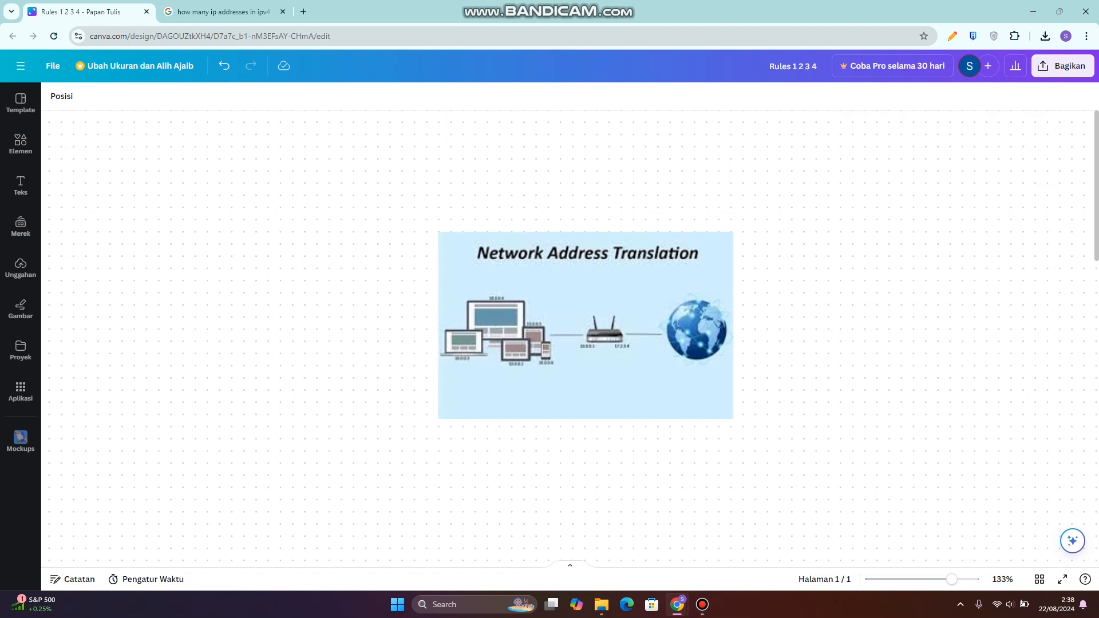
- Examine the Network Address Translation diagram and IPv4 address class table on the whiteboard, plus the search page on how many IPv4 addresses exist
scroll(585, 325, down, 9)
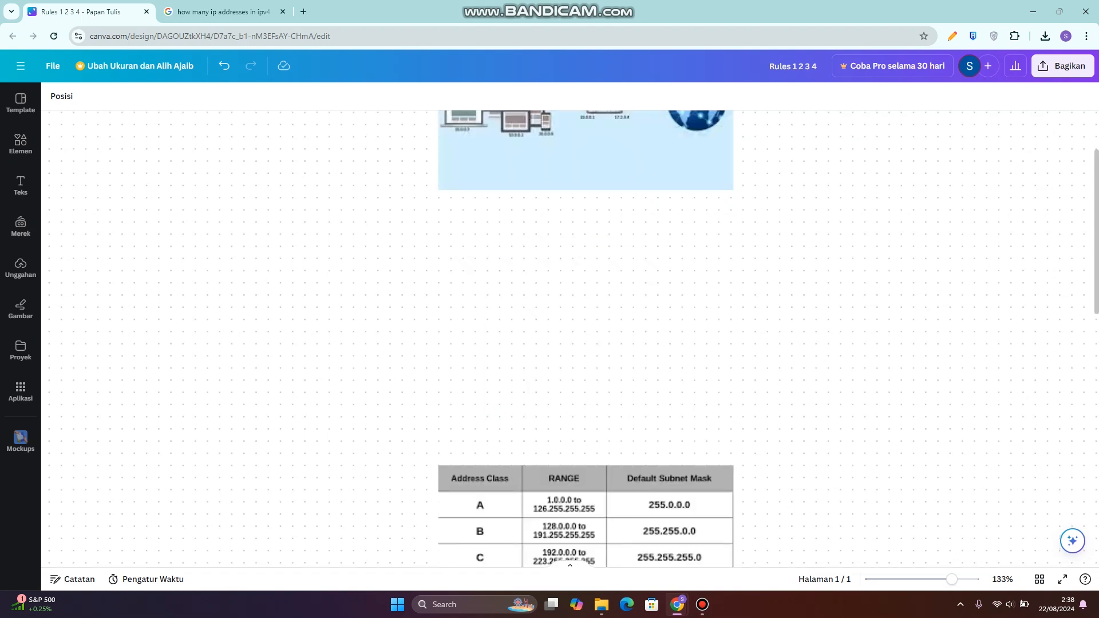
scroll(585, 300, up, 1)
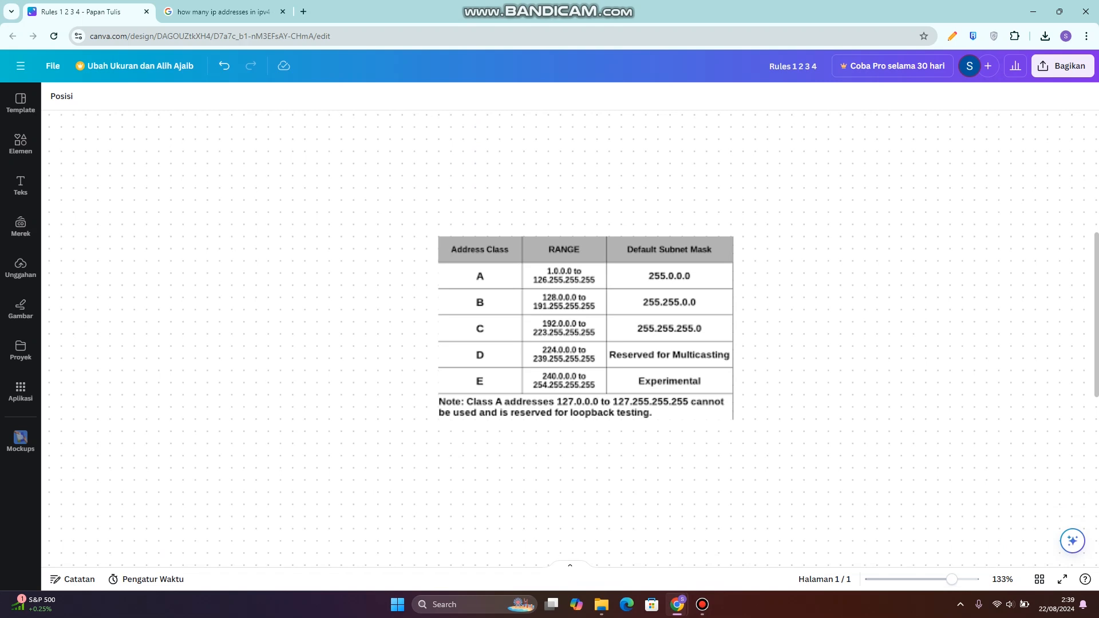
key(ctrl+Tab)
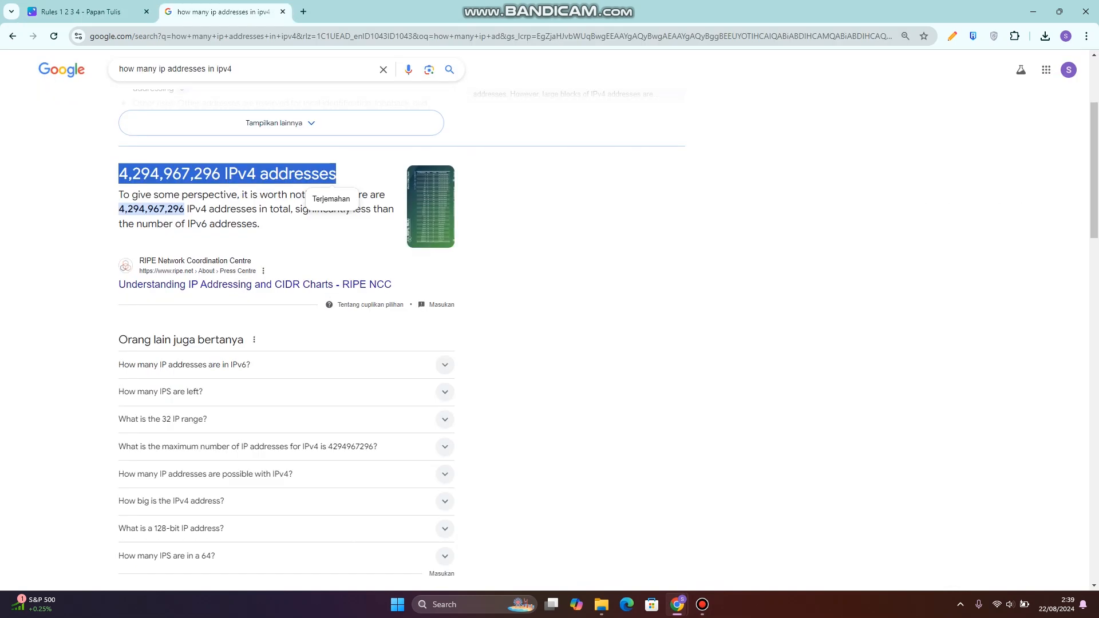
key(ctrl+Tab)
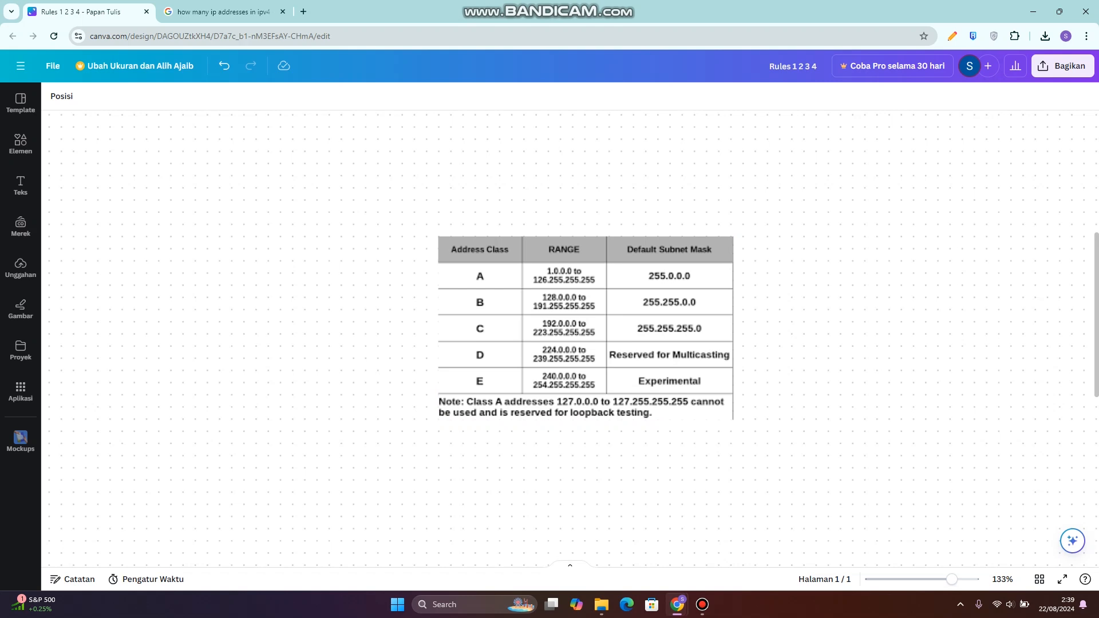
scroll(621, 344, down, 10)
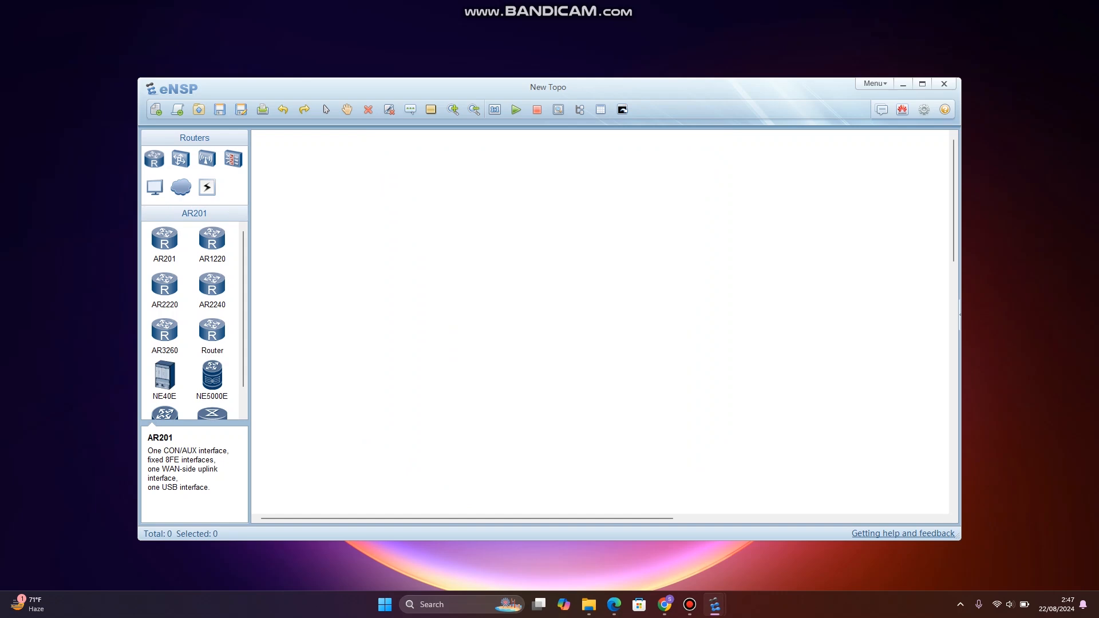
- Switch to the HCIA-Security Lab Guide PDF in Edge and review the Firewall NAT Server and Source NAT chapter's introduction, objectives and networking topology
click(614, 604)
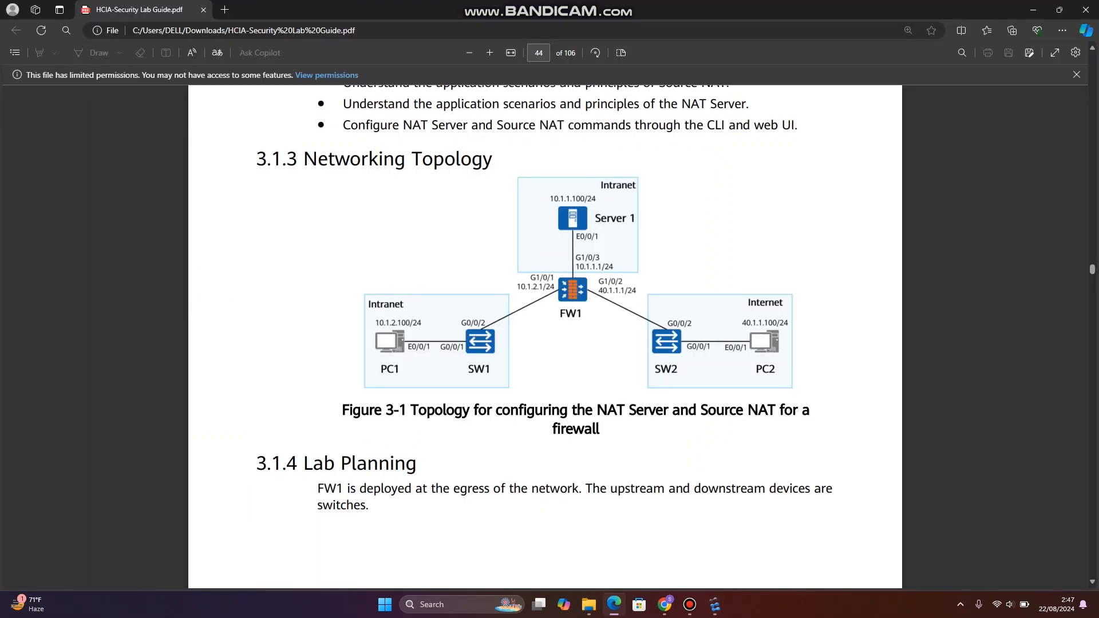
scroll(545, 337, up, 10)
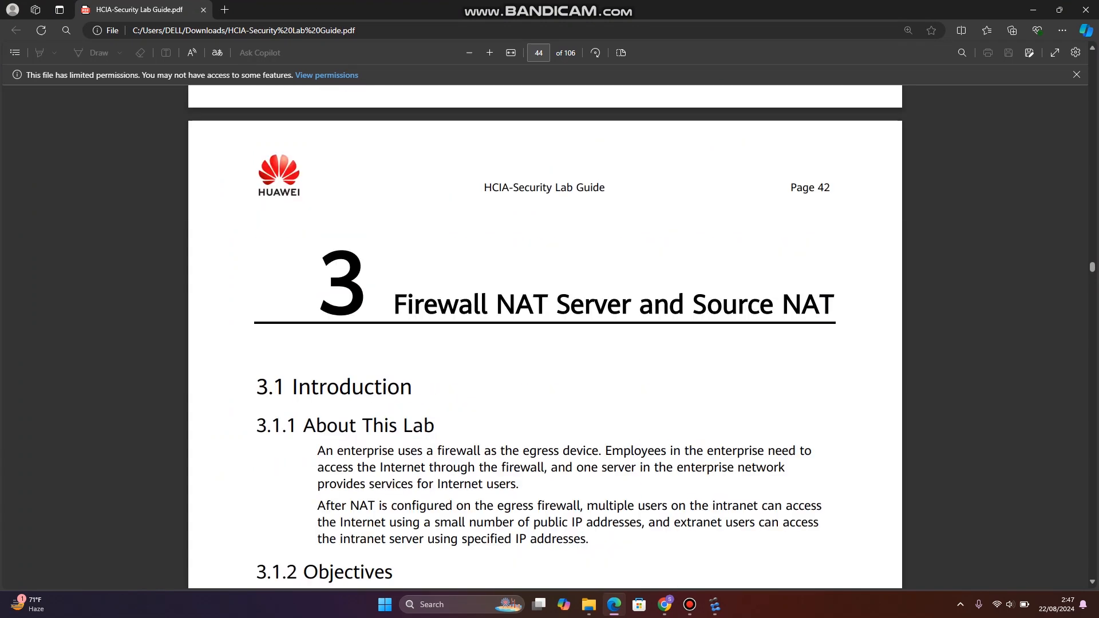
drag(394, 304, 834, 305)
key(Escape)
scroll(545, 337, down, 6)
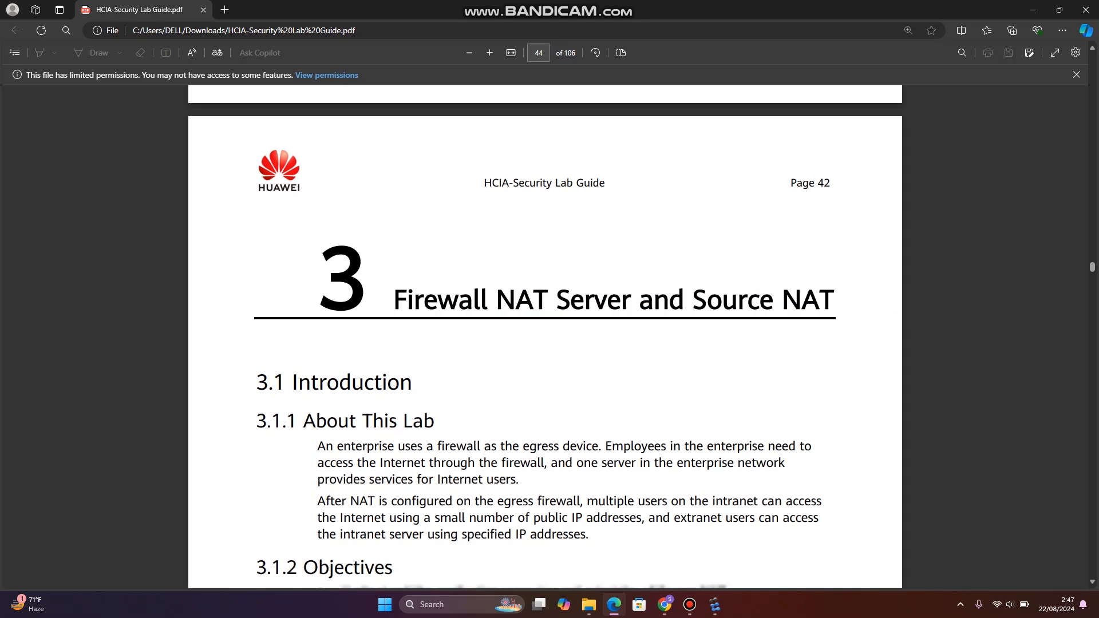
scroll(545, 338, down, 3)
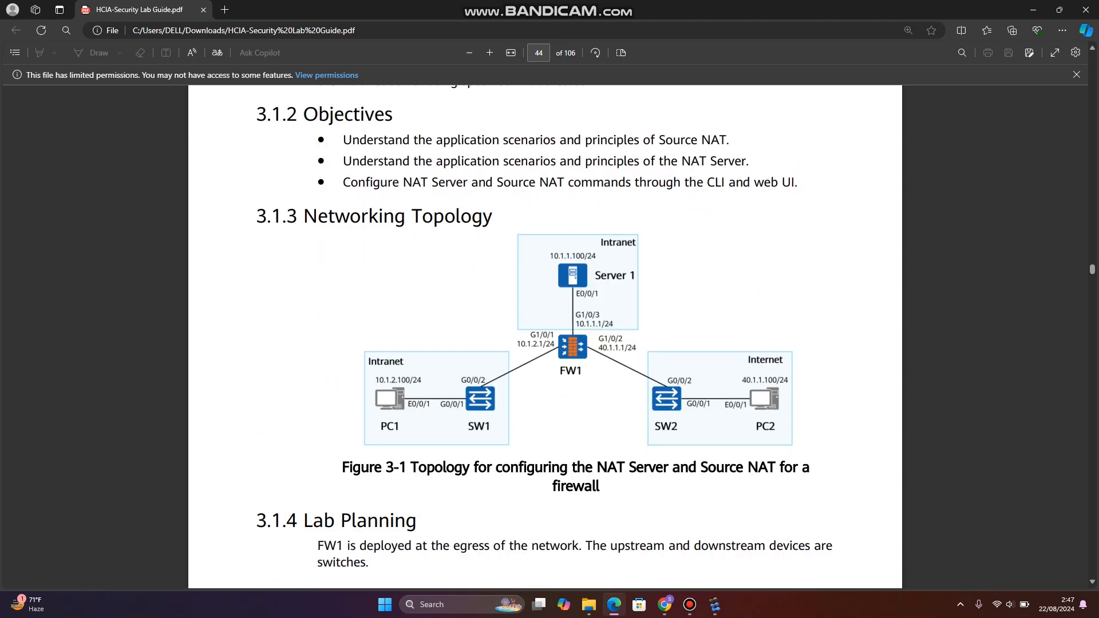
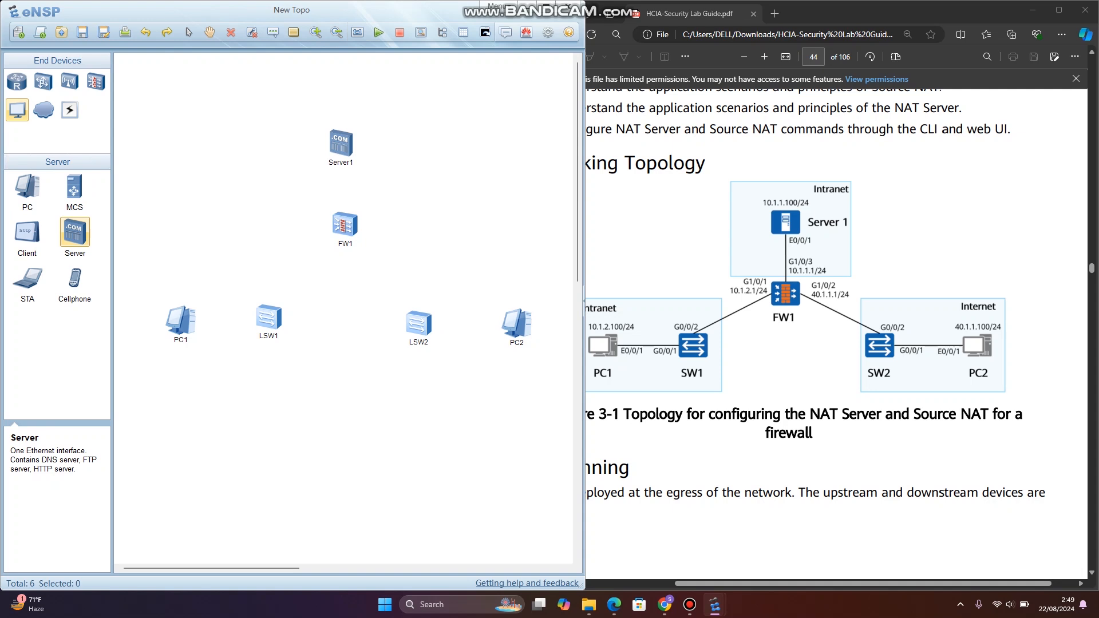
- Connect PC1's Ethernet 0/0/1 to GE 0/0/1 on LSW1 with a Copper link
click(69, 110)
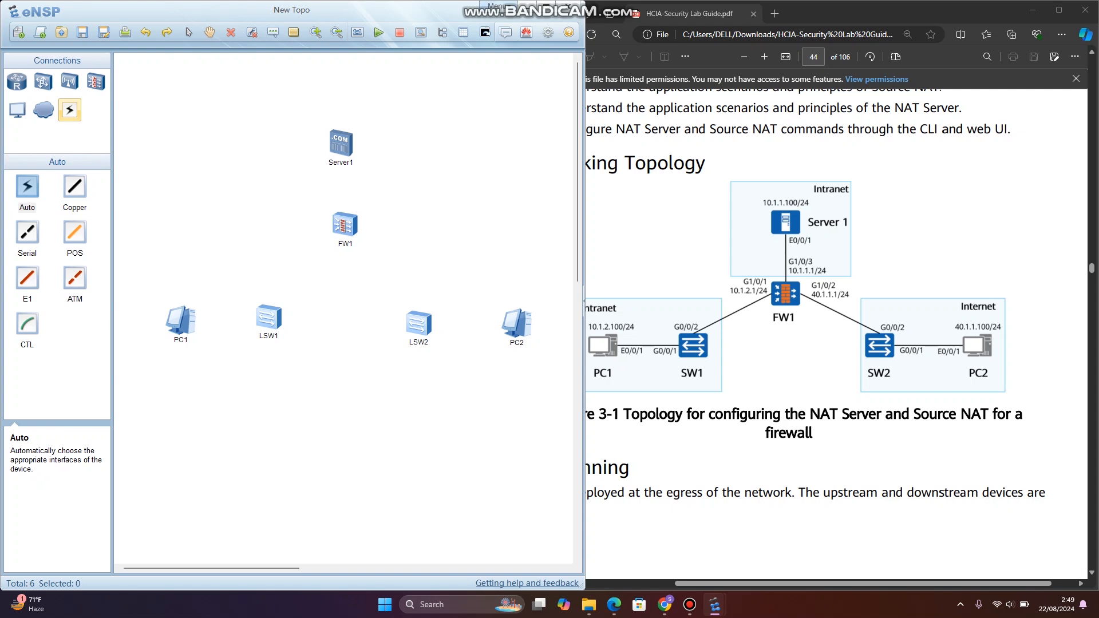
click(689, 604)
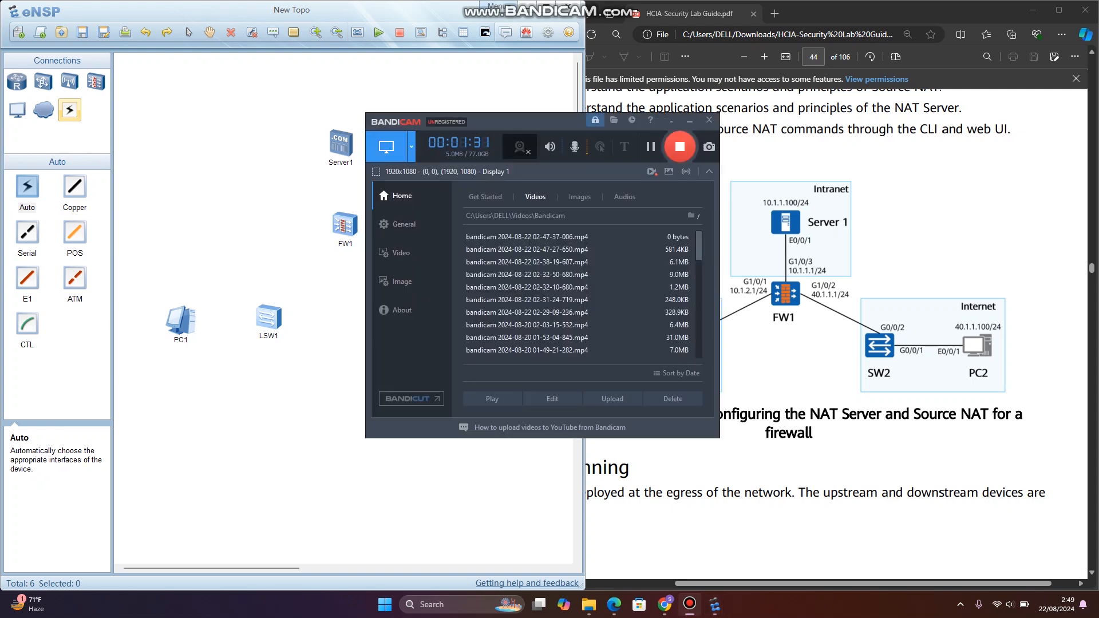
click(689, 605)
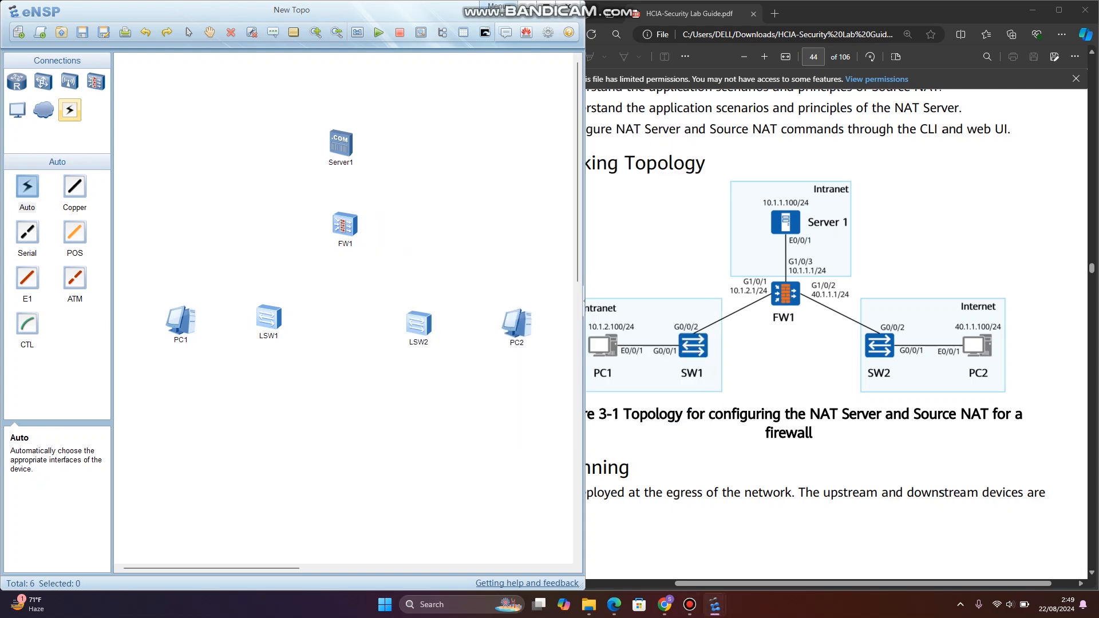
click(75, 187)
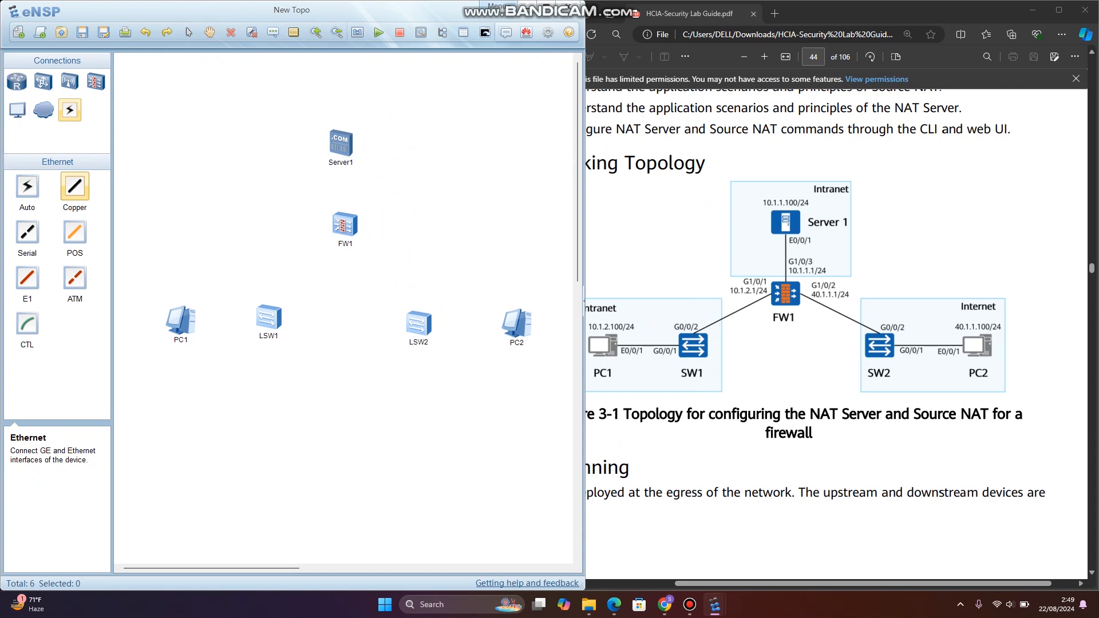
click(181, 321)
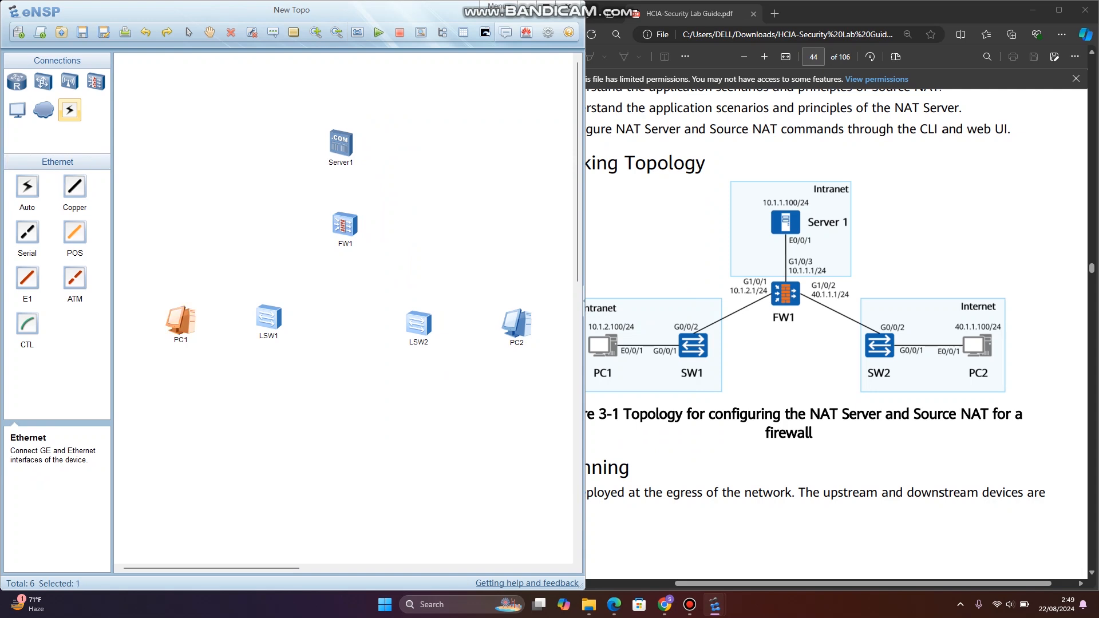
click(75, 187)
click(176, 325)
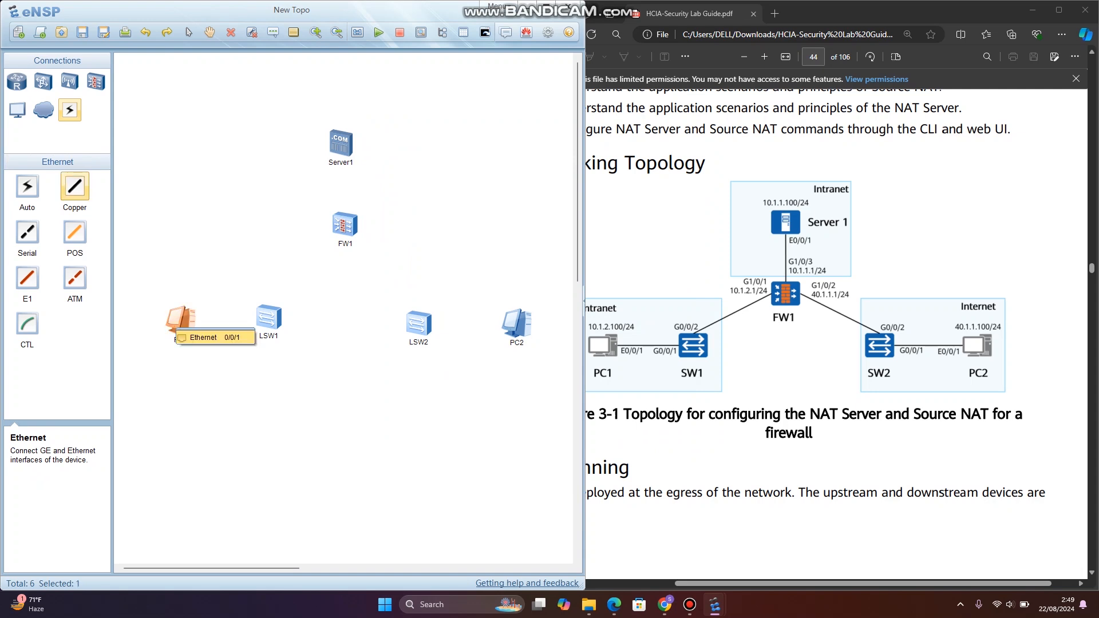
click(201, 337)
click(268, 320)
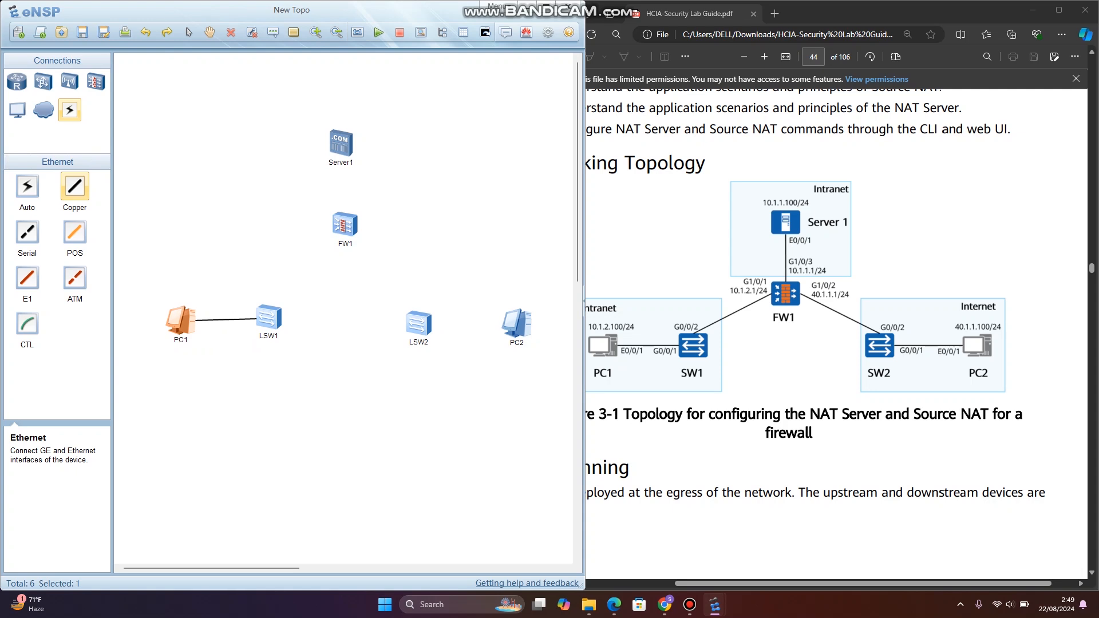
click(267, 319)
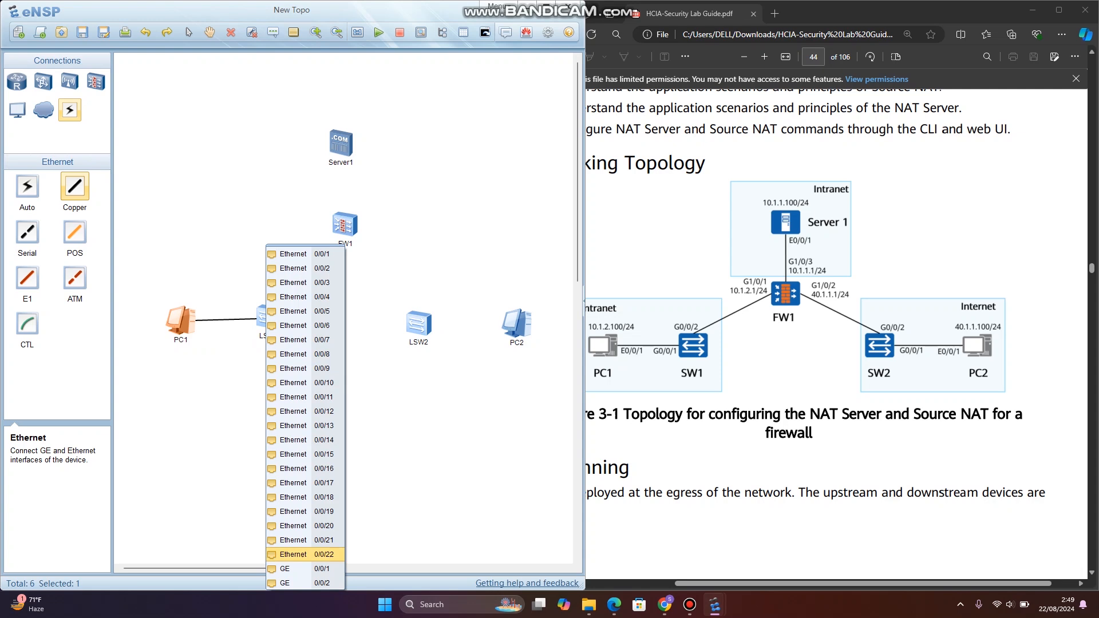
click(285, 569)
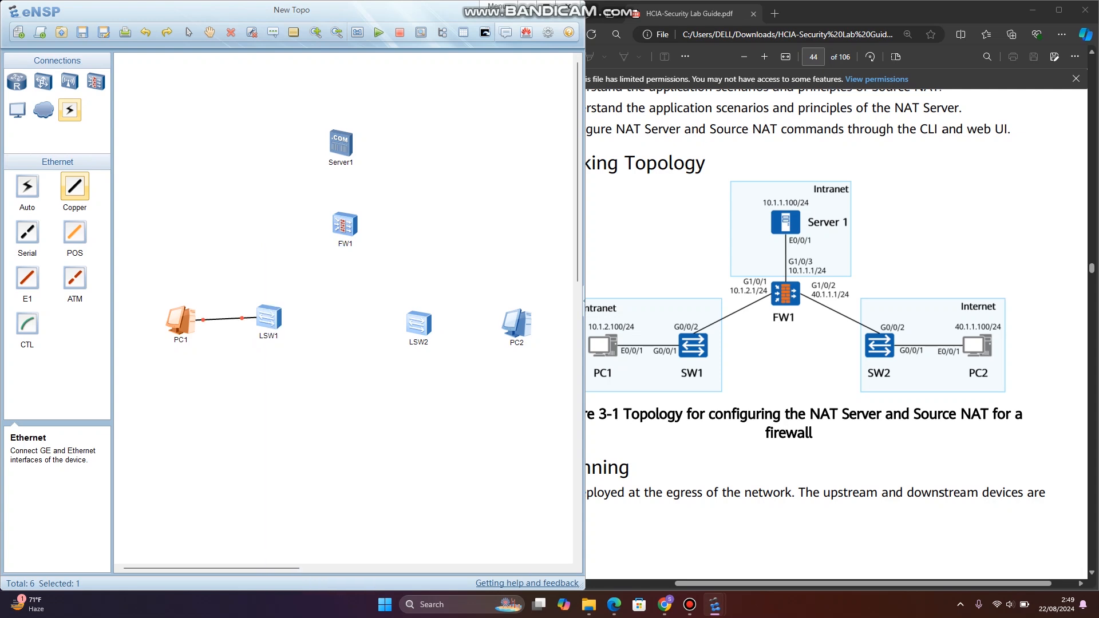
- Connect LSW1's GE 0/0/2 to GE 1/0/1 on FW1 with a Copper link
click(266, 317)
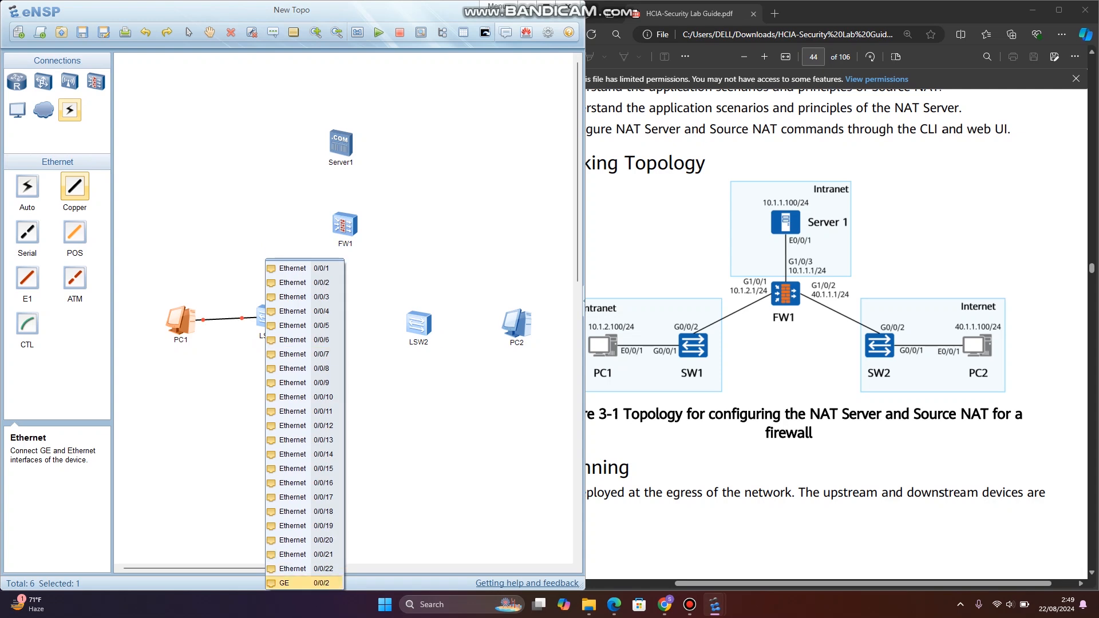
click(284, 583)
click(343, 226)
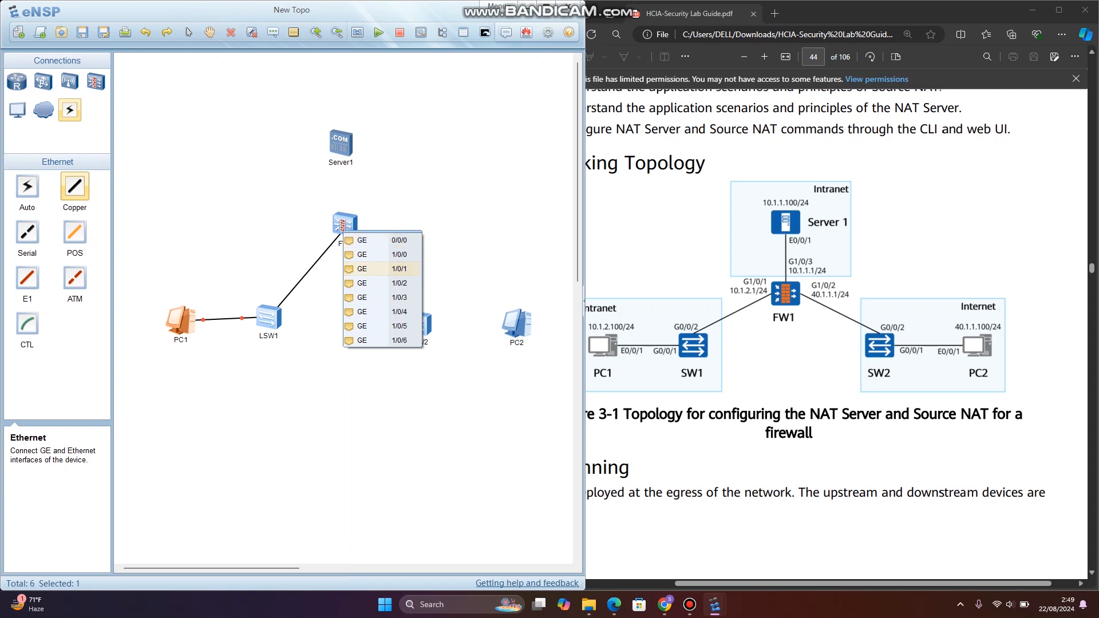
click(372, 269)
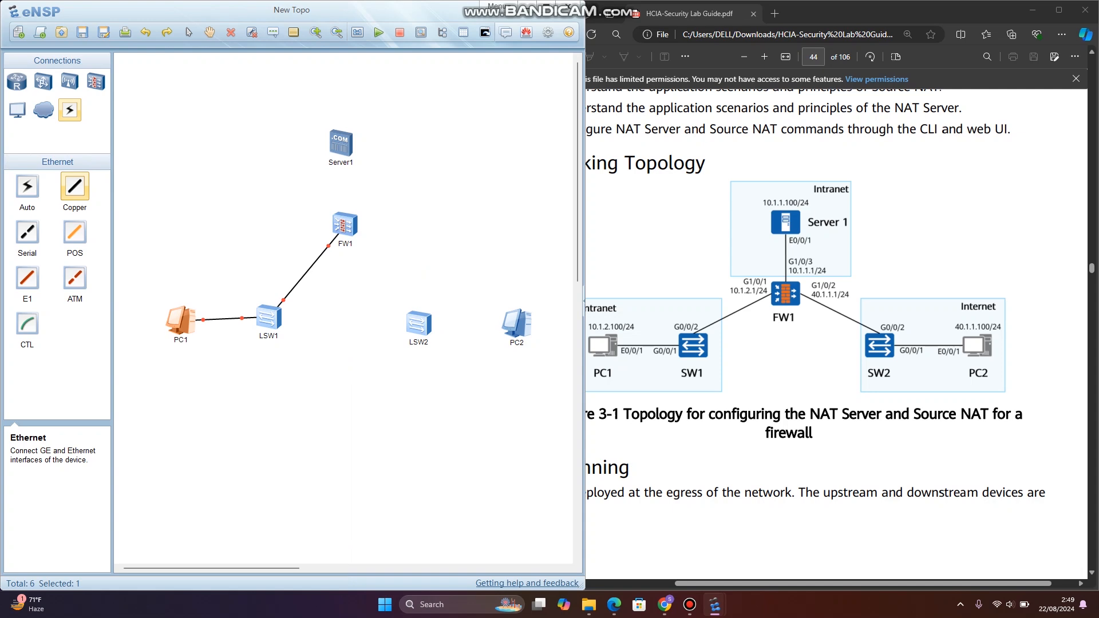
- Connect FW1's GE 1/0/3 to Ethernet 0/0/0 on Server1 with a Copper link
click(341, 228)
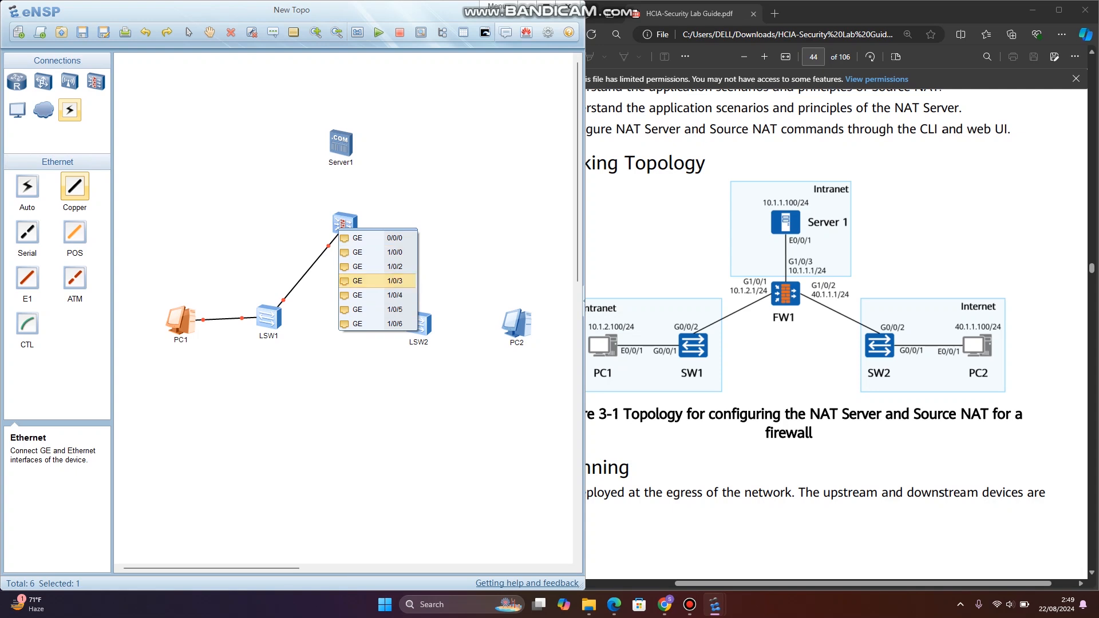
click(377, 281)
click(342, 144)
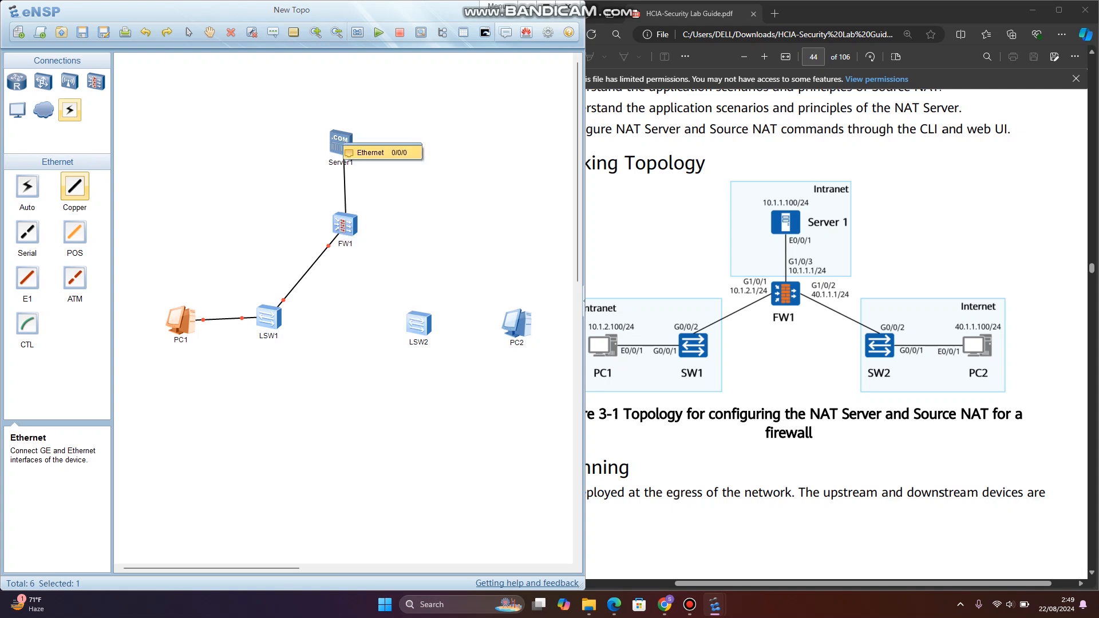
click(375, 150)
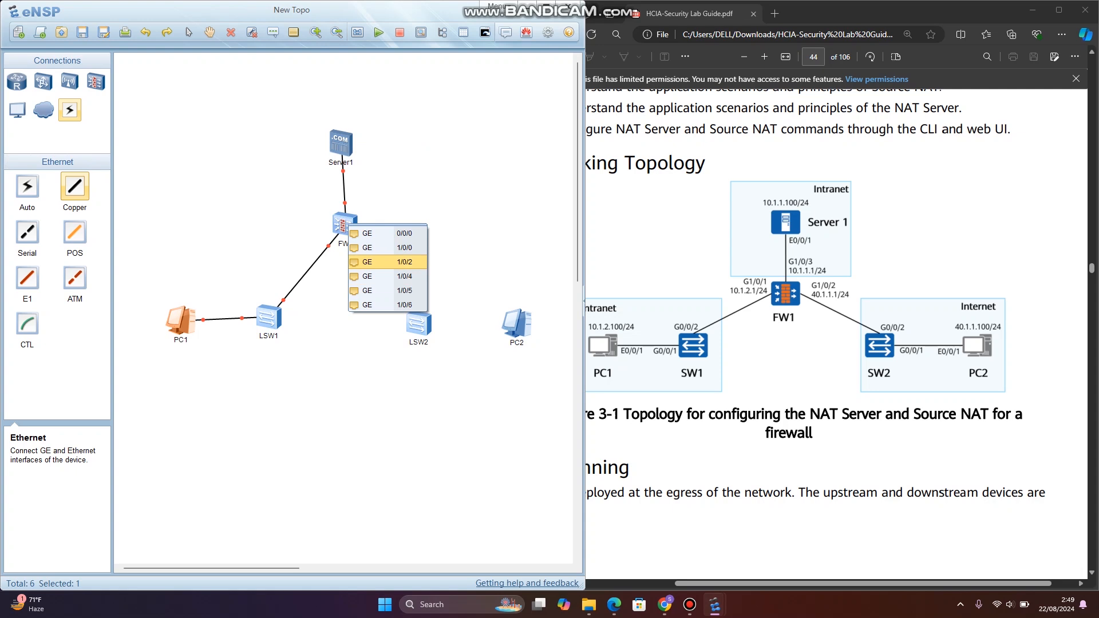
- Connect FW1's GE 1/0/2 to GE 0/0/2 on LSW2 with a Copper link
click(377, 261)
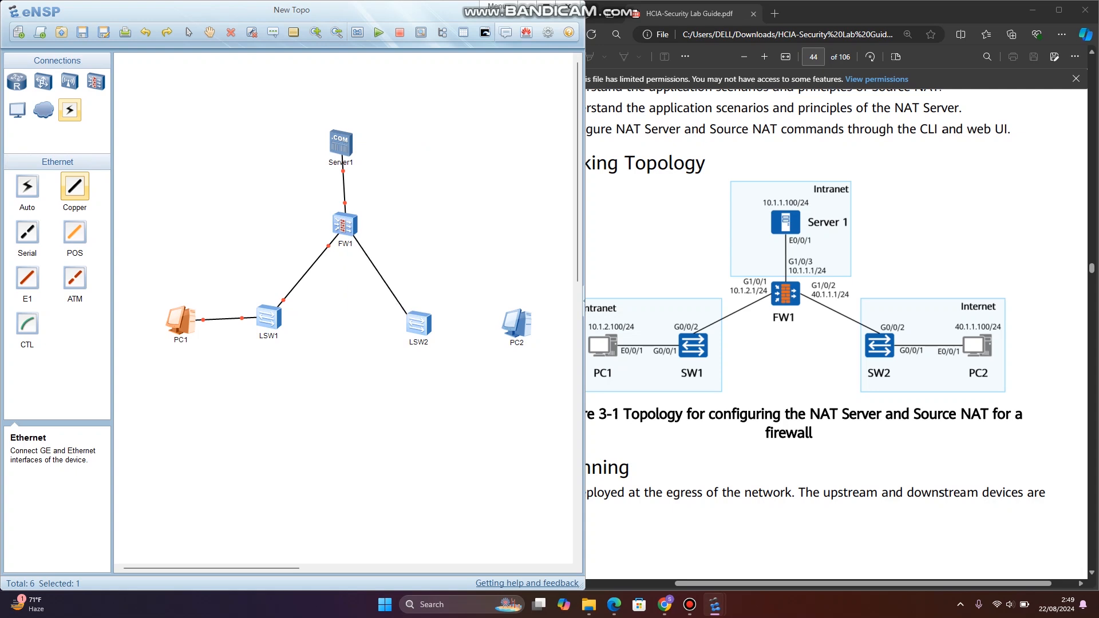
click(418, 323)
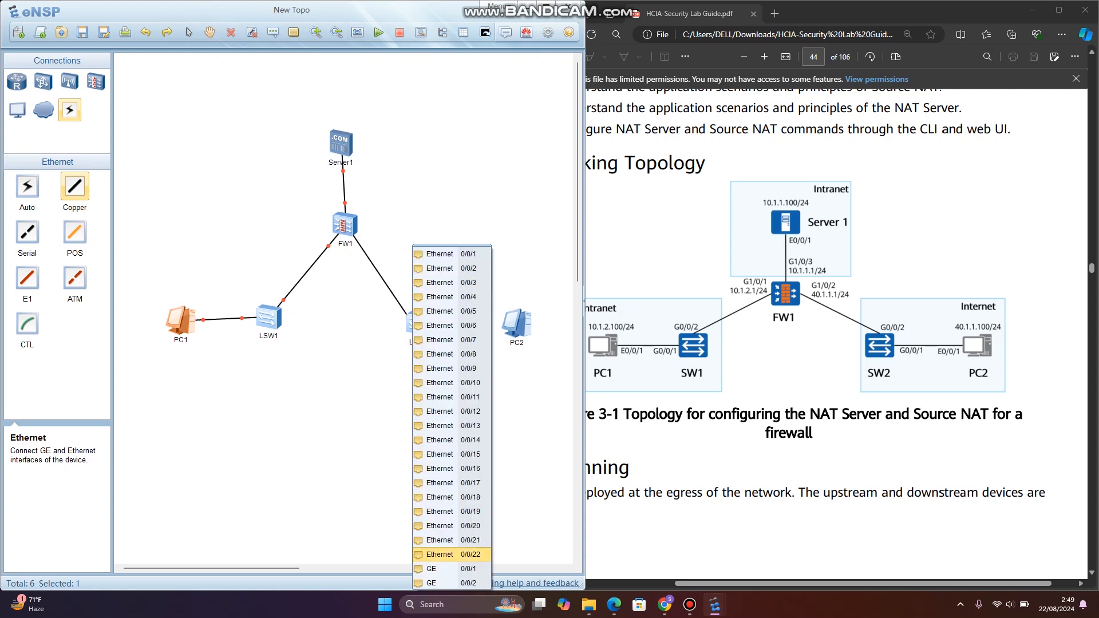
click(450, 583)
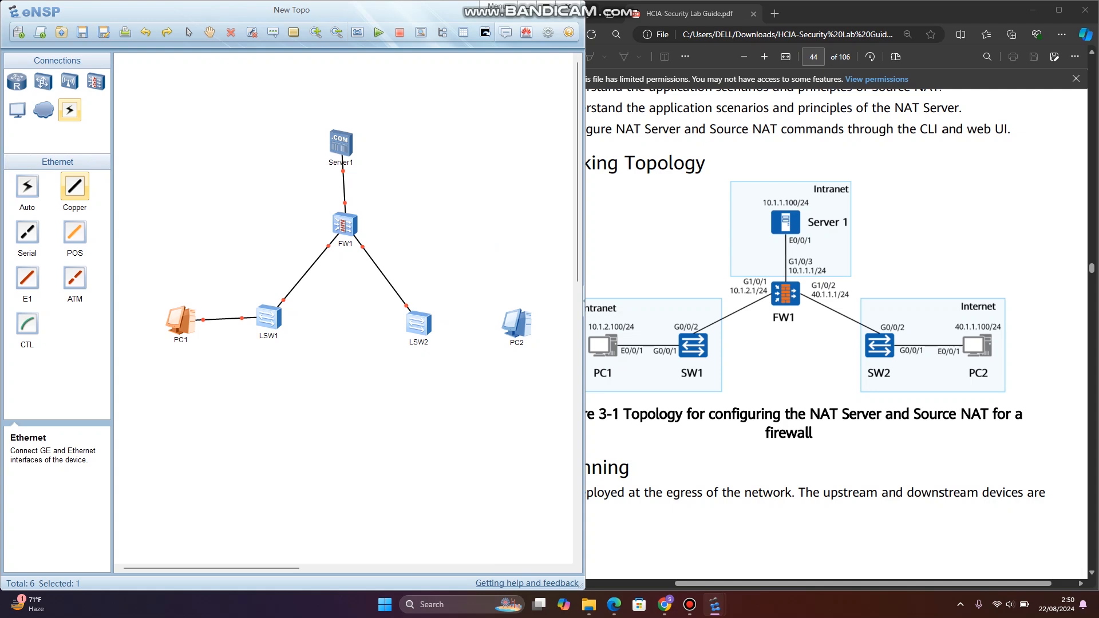
- Connect LSW2's GE 0/0/1 to Ethernet 0/0/1 on PC2 with a Copper link
click(418, 323)
click(452, 581)
click(516, 325)
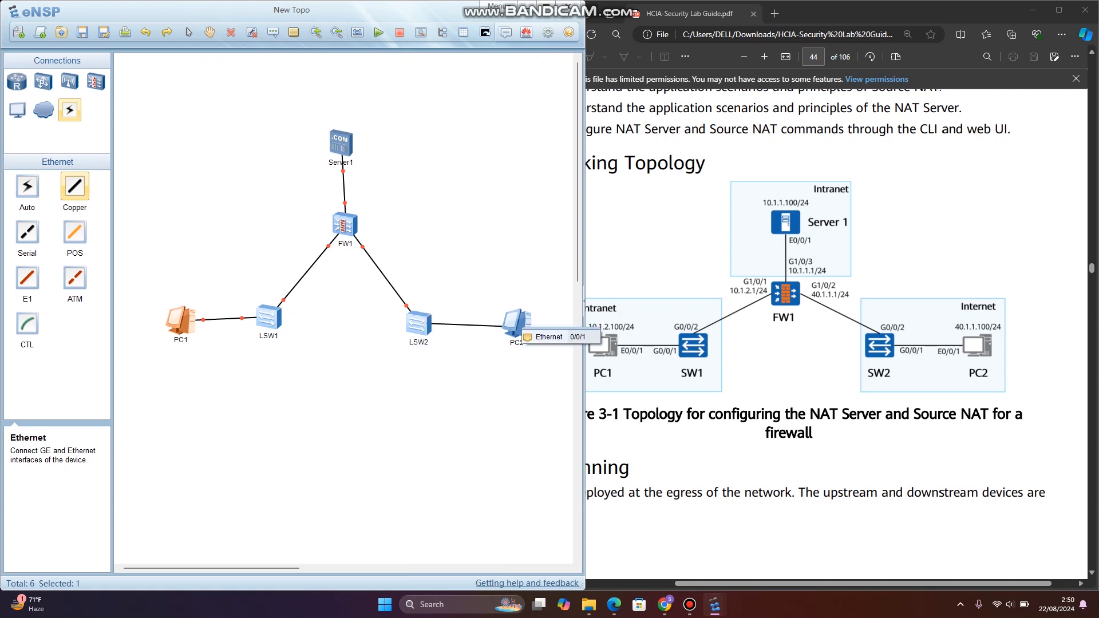
click(554, 337)
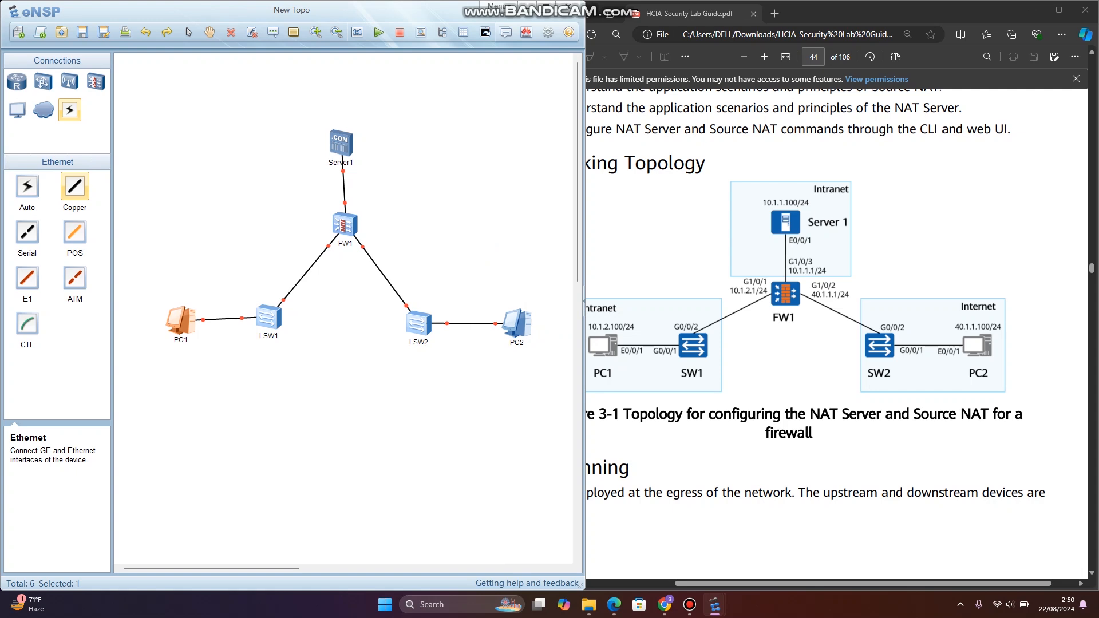
- Examine the lab guide's port address and zone planning table and the Source NAT configuration roadmap with its first CLI commands
scroll(836, 332, down, 10)
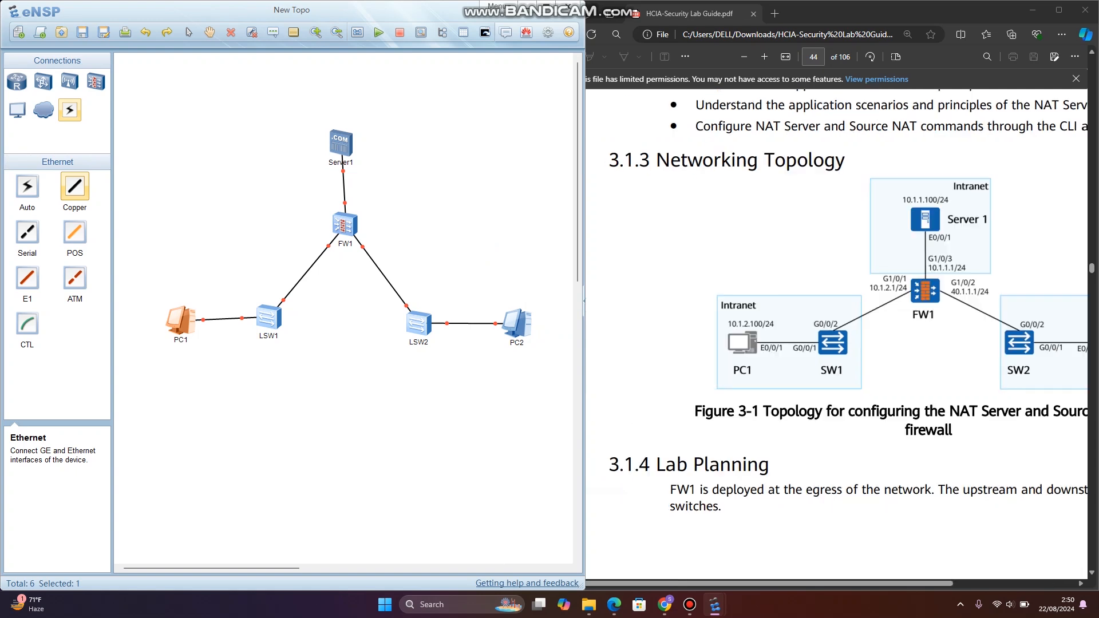
scroll(835, 355, down, 1)
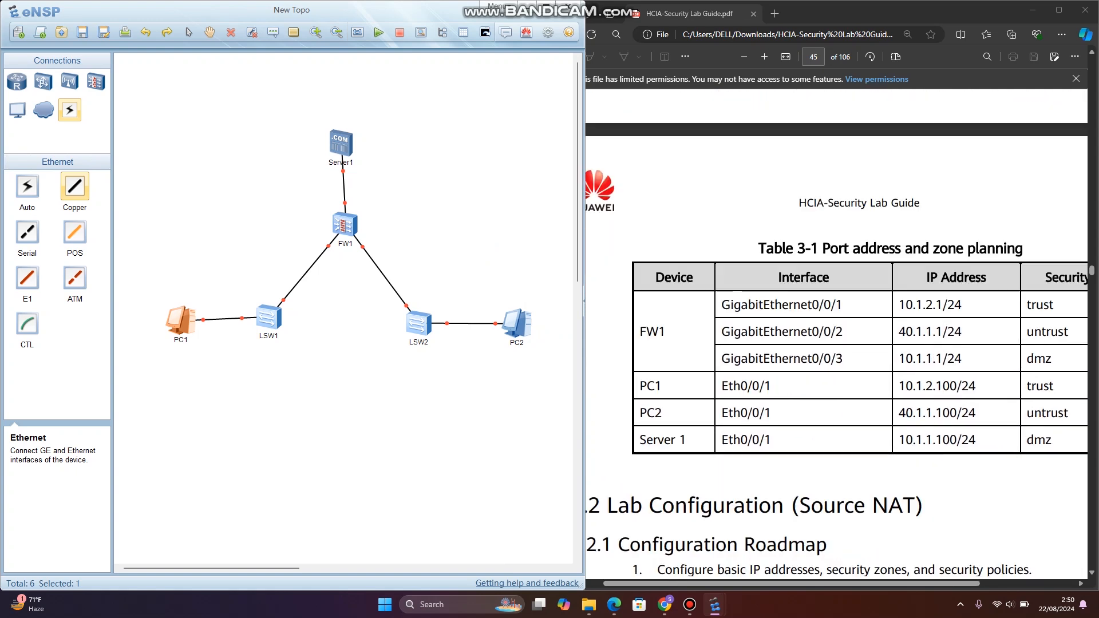
scroll(836, 355, right, 1)
scroll(836, 337, down, 1)
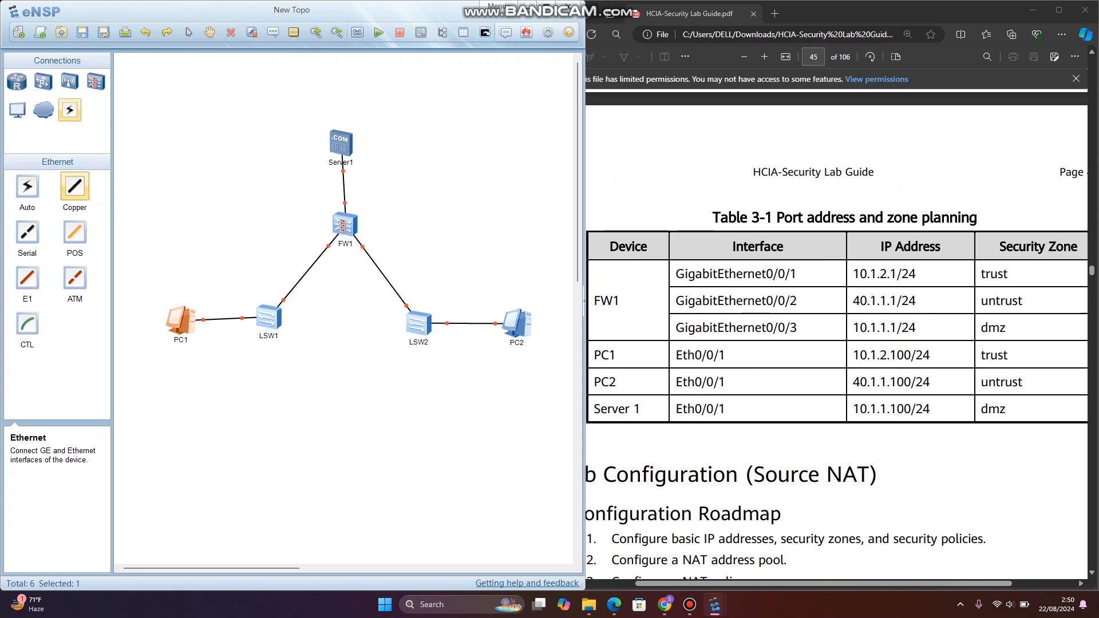
scroll(835, 338, right, 1)
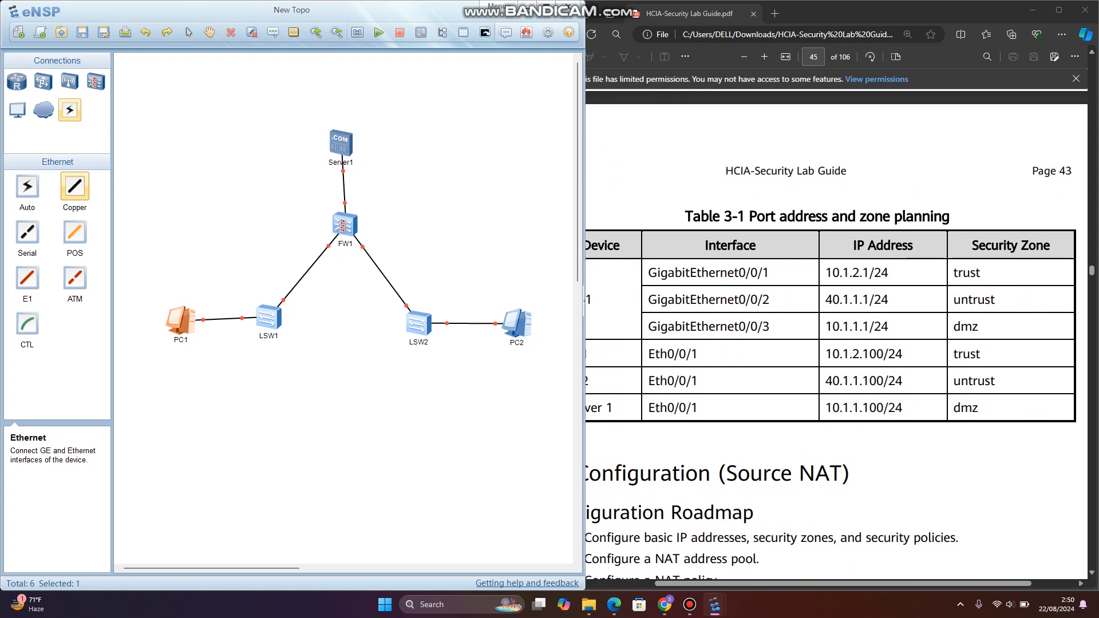
scroll(836, 332, left, 2)
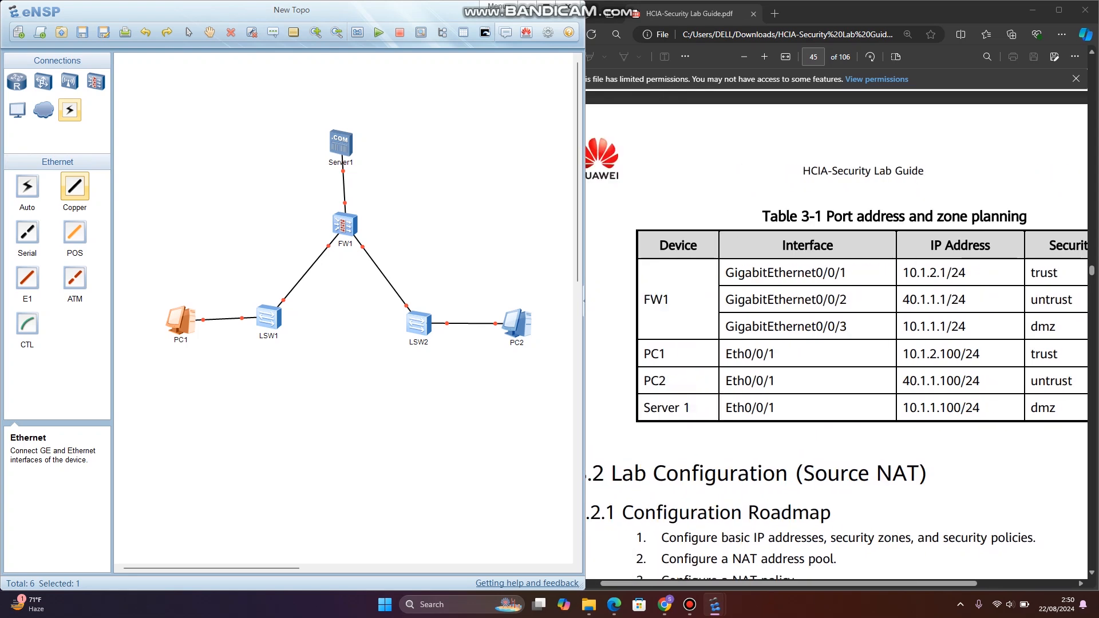
scroll(835, 332, down, 4)
scroll(836, 335, down, 2)
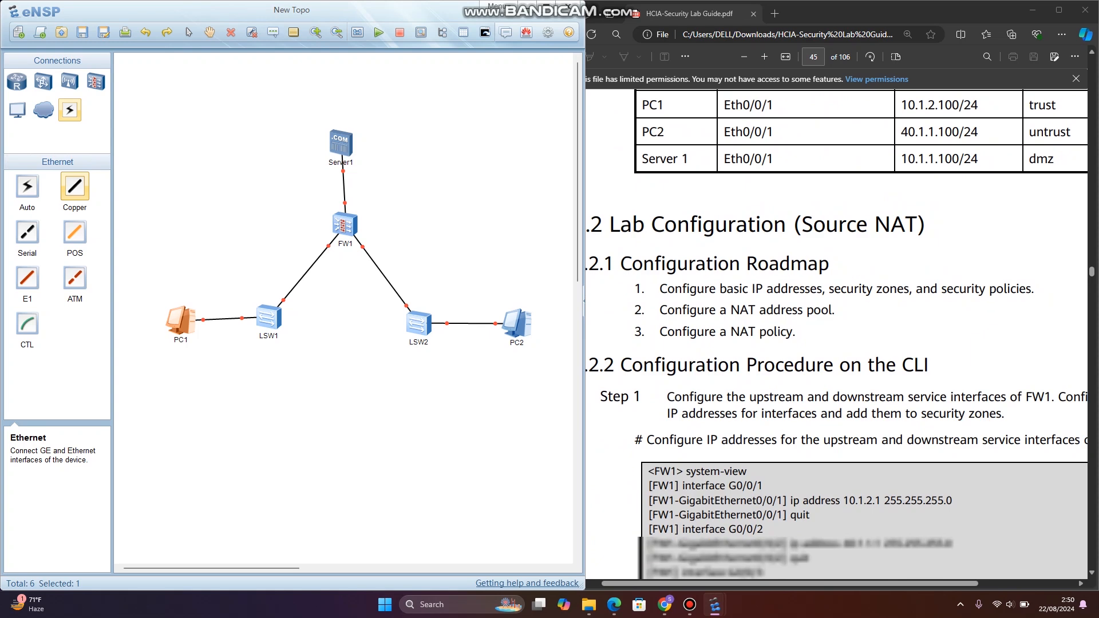
scroll(836, 335, down, 1)
scroll(836, 335, right, 1)
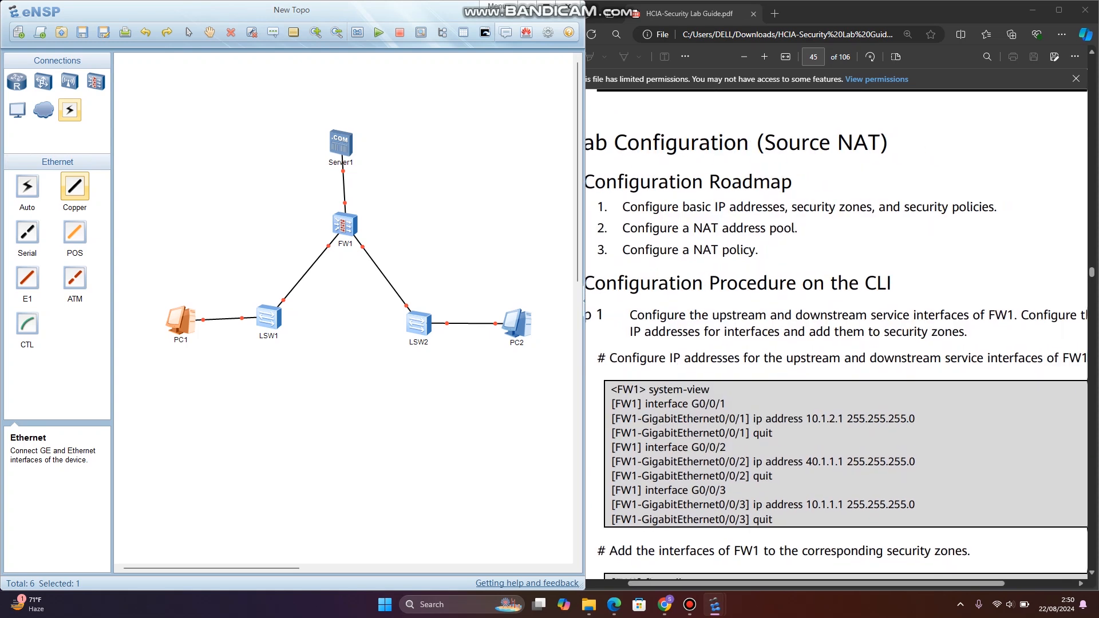
scroll(836, 366, up, 7)
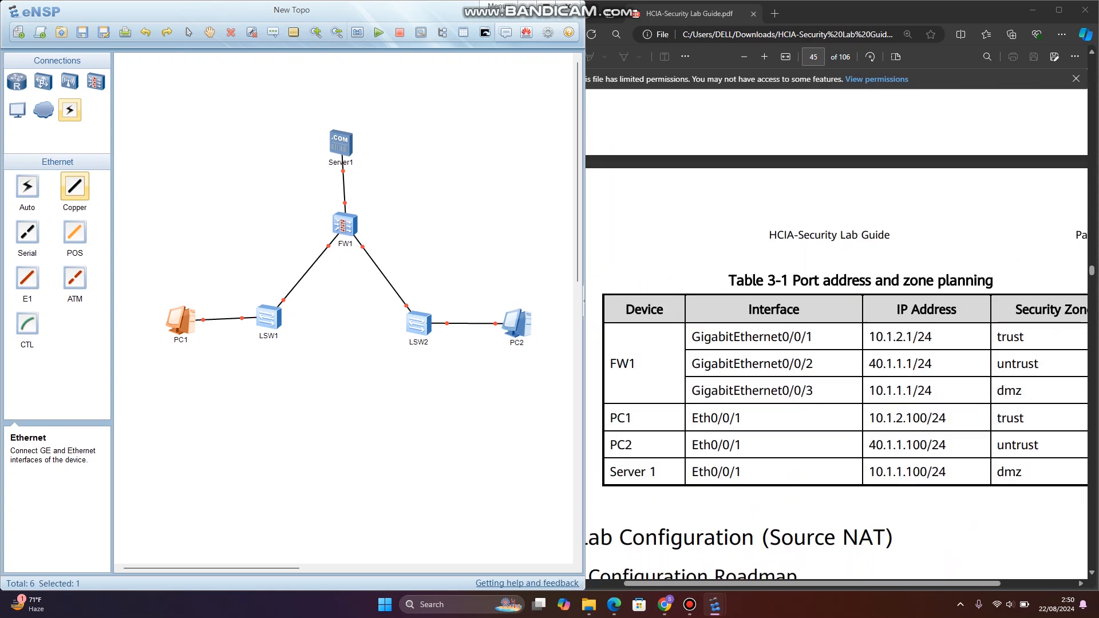
scroll(835, 366, right, 1)
scroll(836, 367, left, 1)
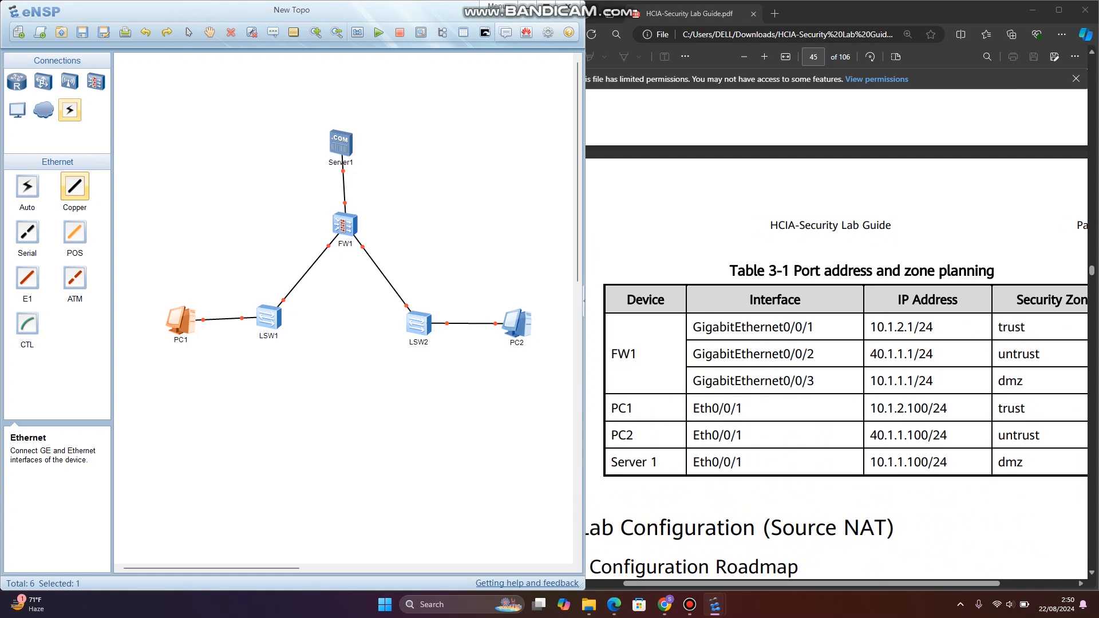
- Open PC1's basic configuration and set its static IPv4 address to 10.1.2.100
key(Escape)
double_click(181, 320)
drag(497, 154, 312, 154)
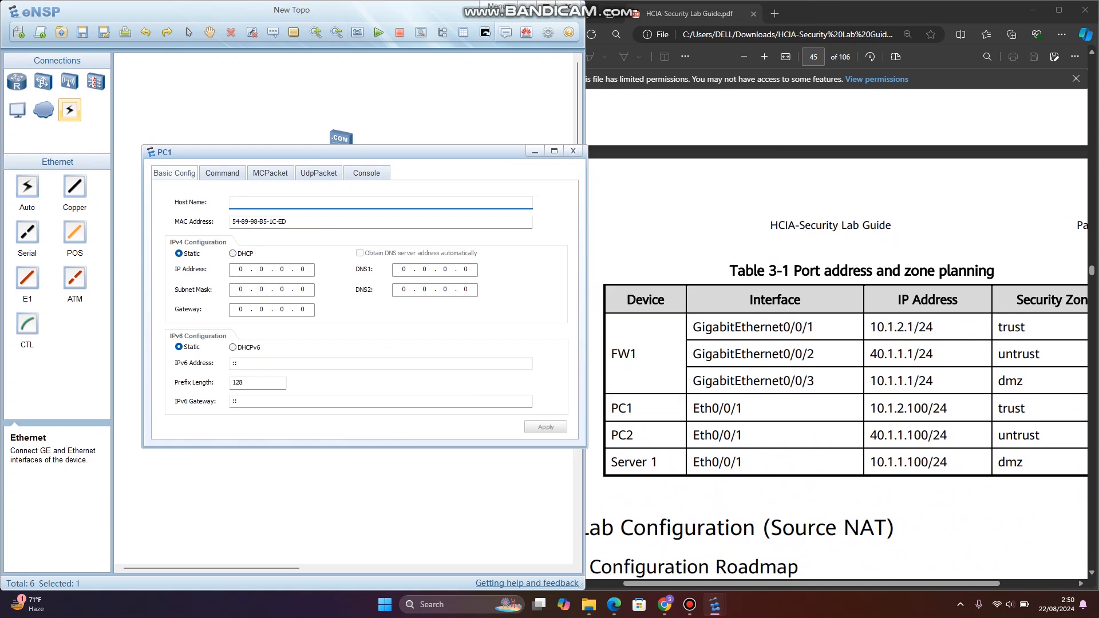
key(alt+Tab)
click(241, 269)
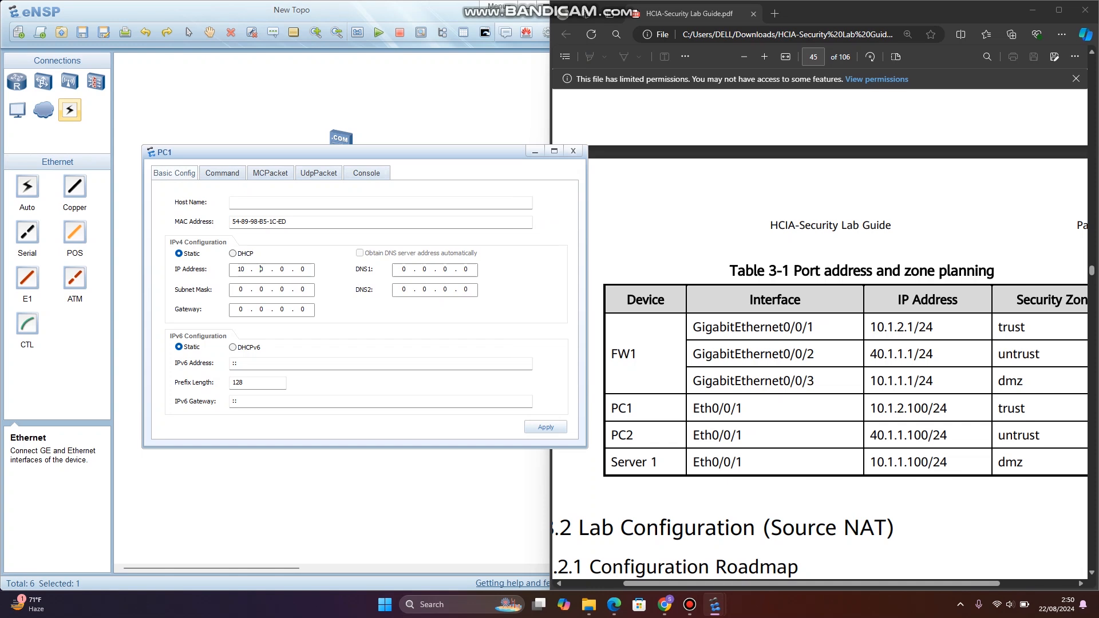
key(BackSpace)
text(10.1.2.)
key(Tab)
- Set PC1's subnet mask to 255.255.255.0, enter its gateway address, and apply the configuration before closing it
key(BackSpace)
key(BackSpace)
key(BackSpace)
text(255.255.255.)
key(Tab)
text(10)
key(Return)
click(573, 150)
- Configure PC2 with static IPv4 address 40.1.1.100, subnet mask 255.255.255.0 and its gateway address, and apply the settings
double_click(515, 321)
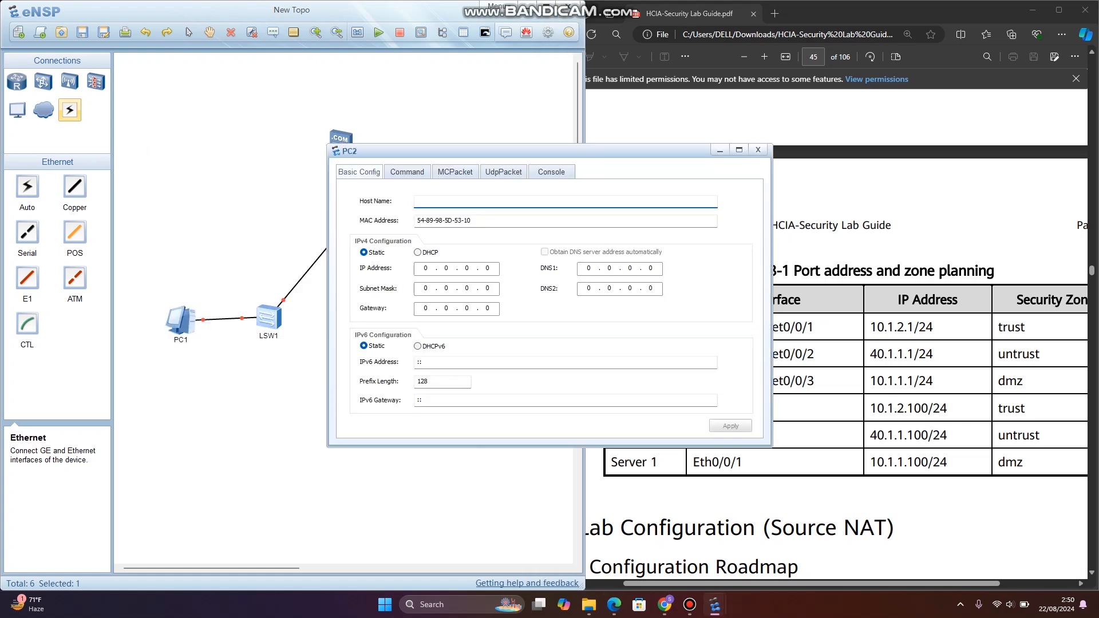
drag(515, 151, 277, 187)
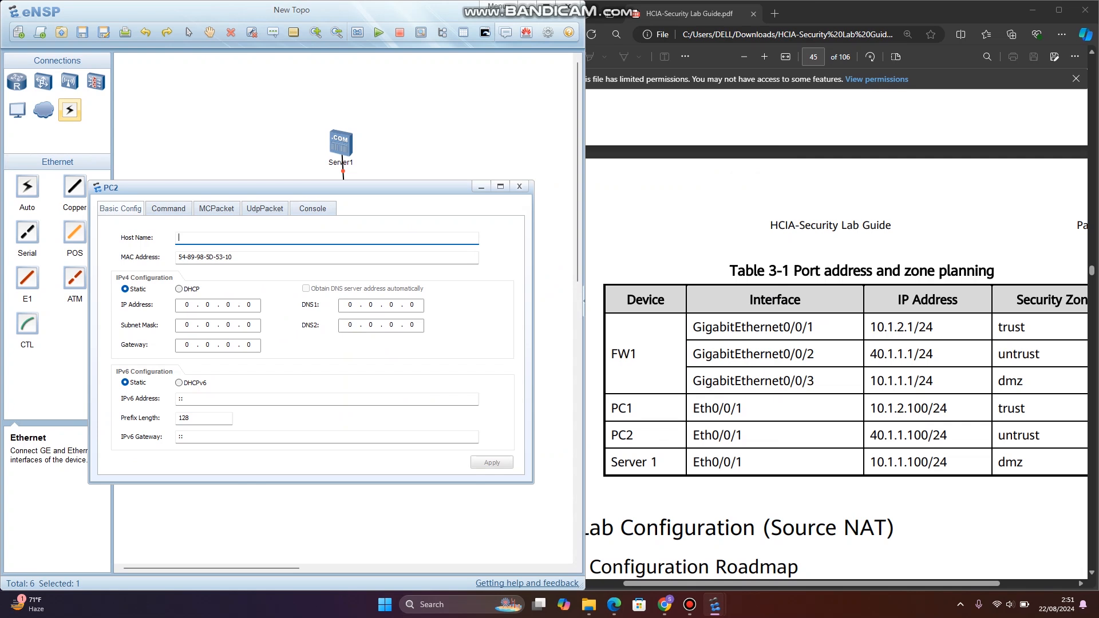
click(187, 304)
text(40)
text(255.255.255)
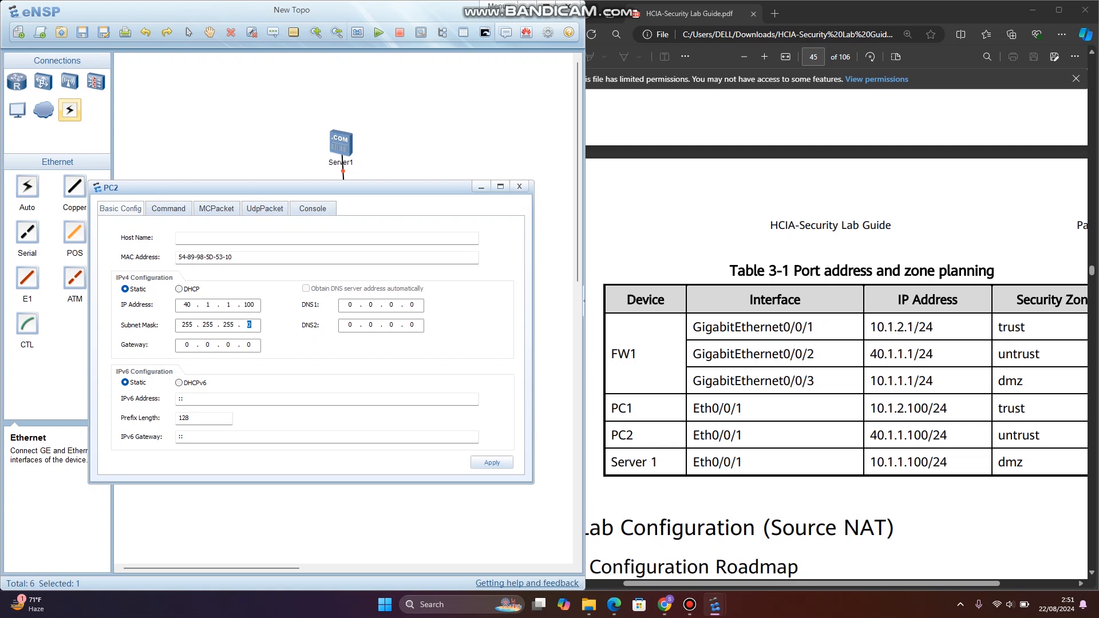
click(187, 345)
text(40)
click(492, 463)
click(519, 186)
- Start the FW1 firewall and open its console, placing it so the lab guide's CLI procedure stays readable
scroll(835, 332, down, 8)
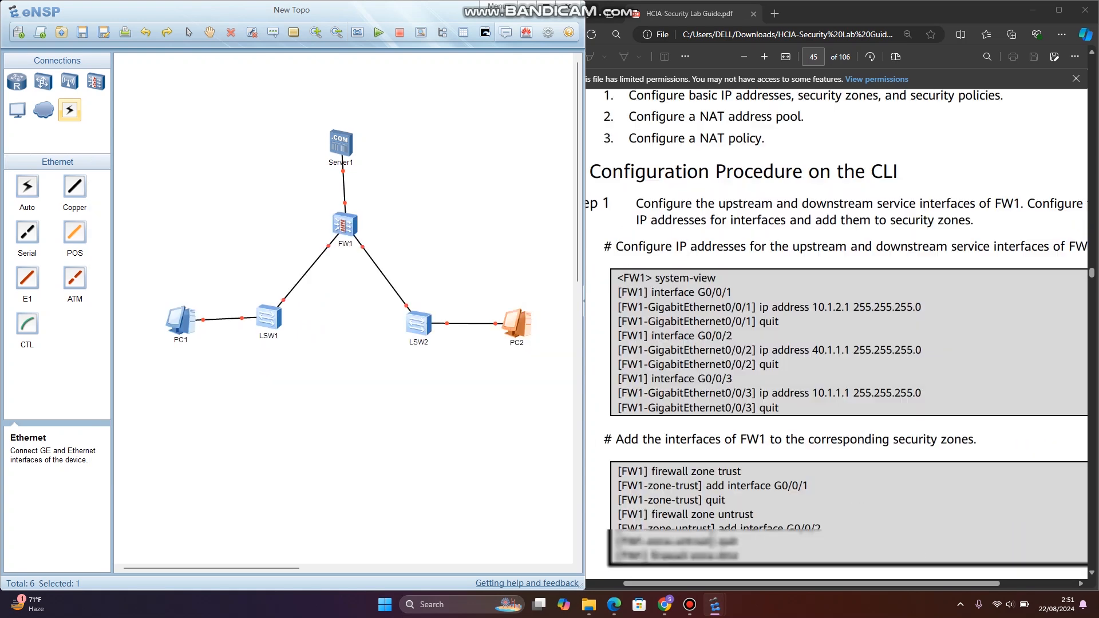
scroll(835, 329, down, 1)
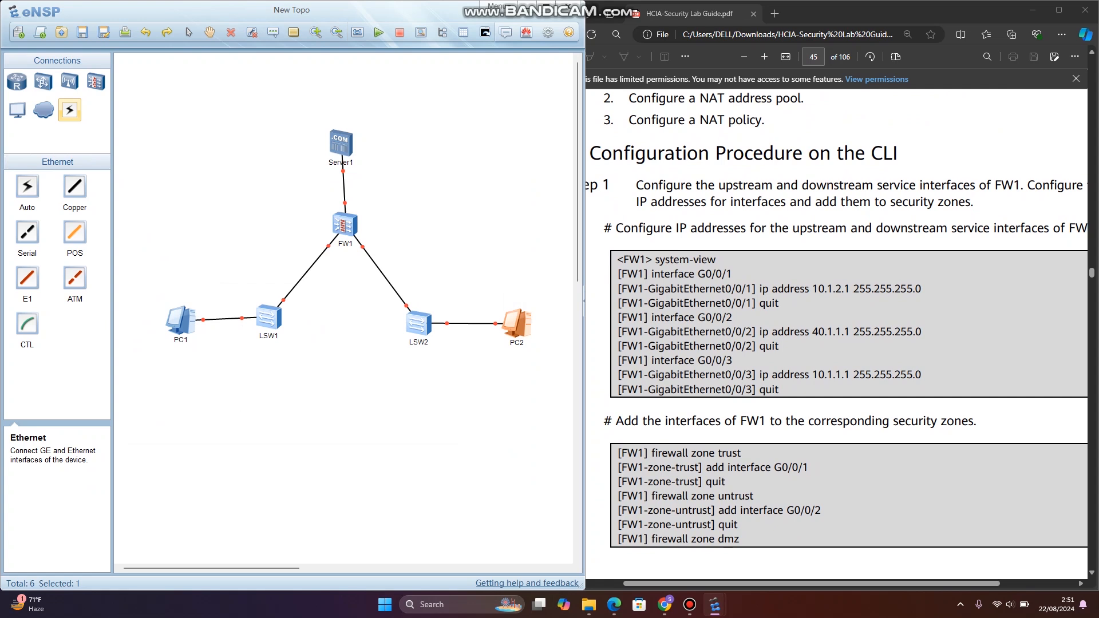
scroll(836, 332, right, 2)
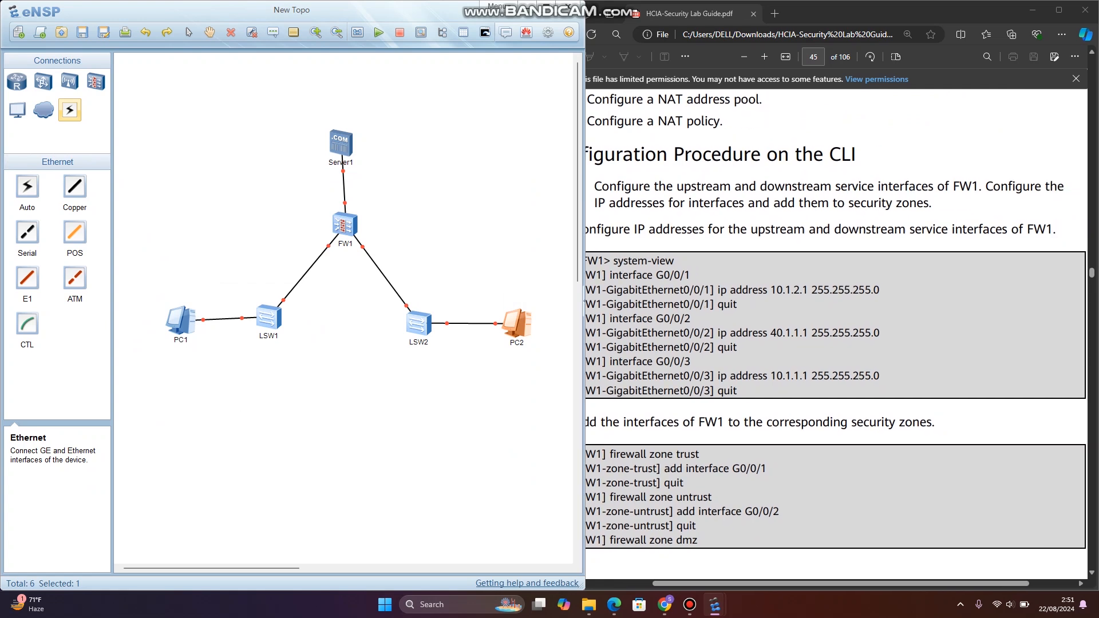
mouse_move(583, 301)
mouse_down()
mouse_move(544, 300)
mouse_move(584, 300)
mouse_up()
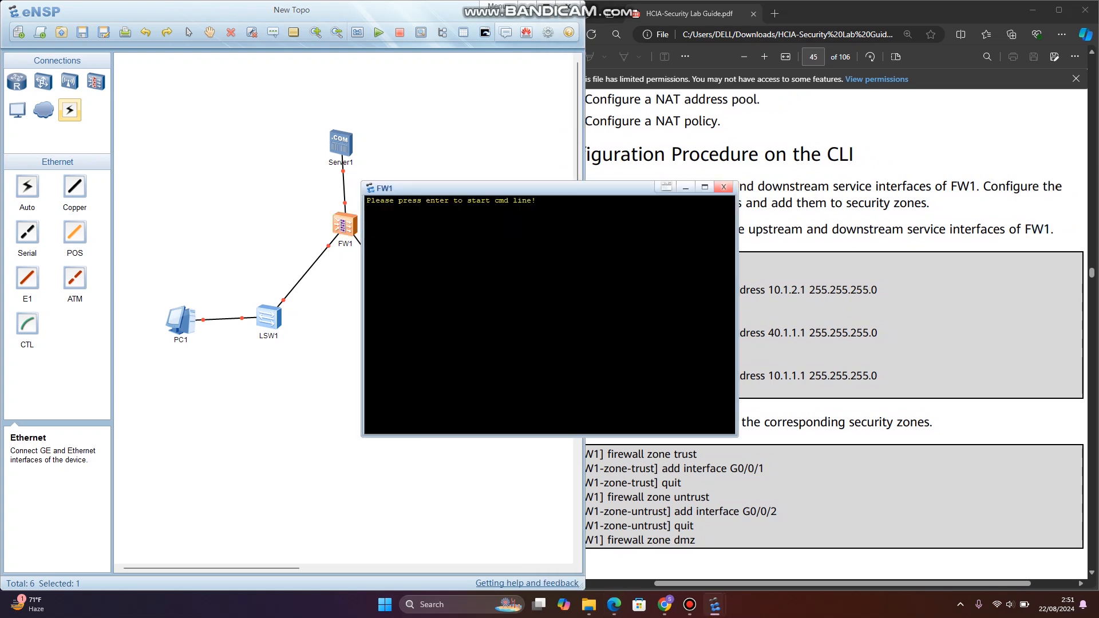
click(724, 187)
click(378, 33)
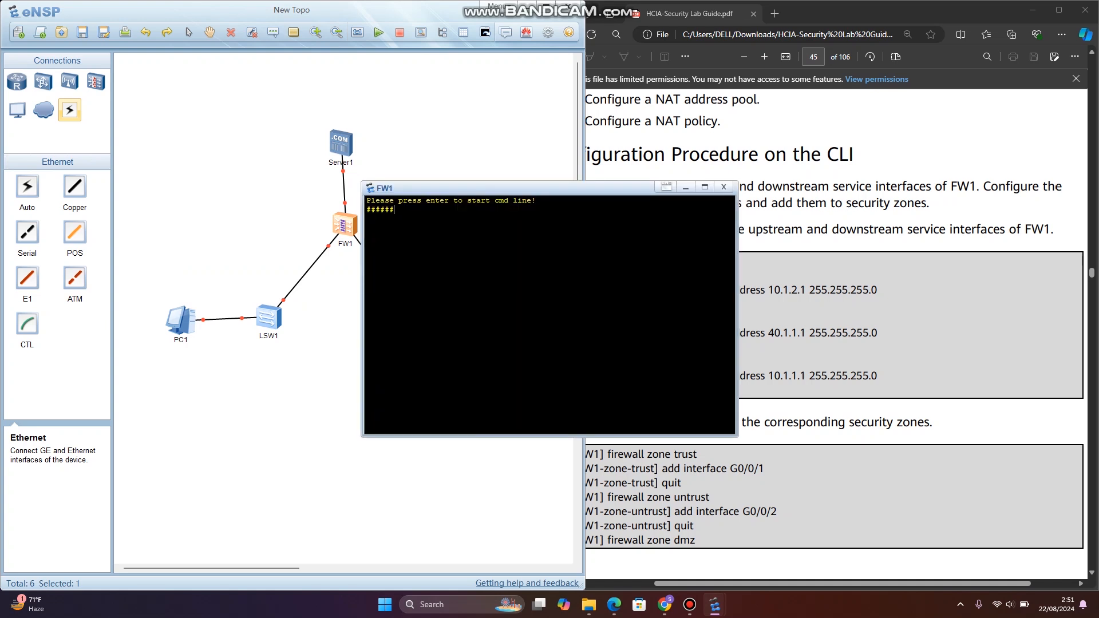
drag(423, 188, 269, 198)
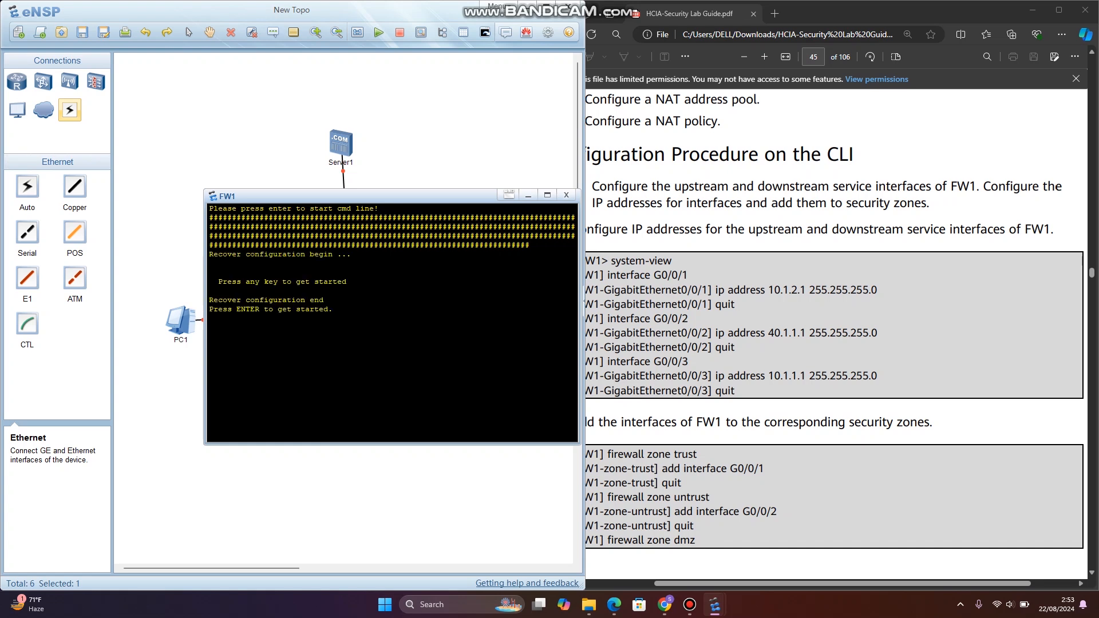
- Log in to the FW1 console with username admin and the account password
key(Return)
text(ad)
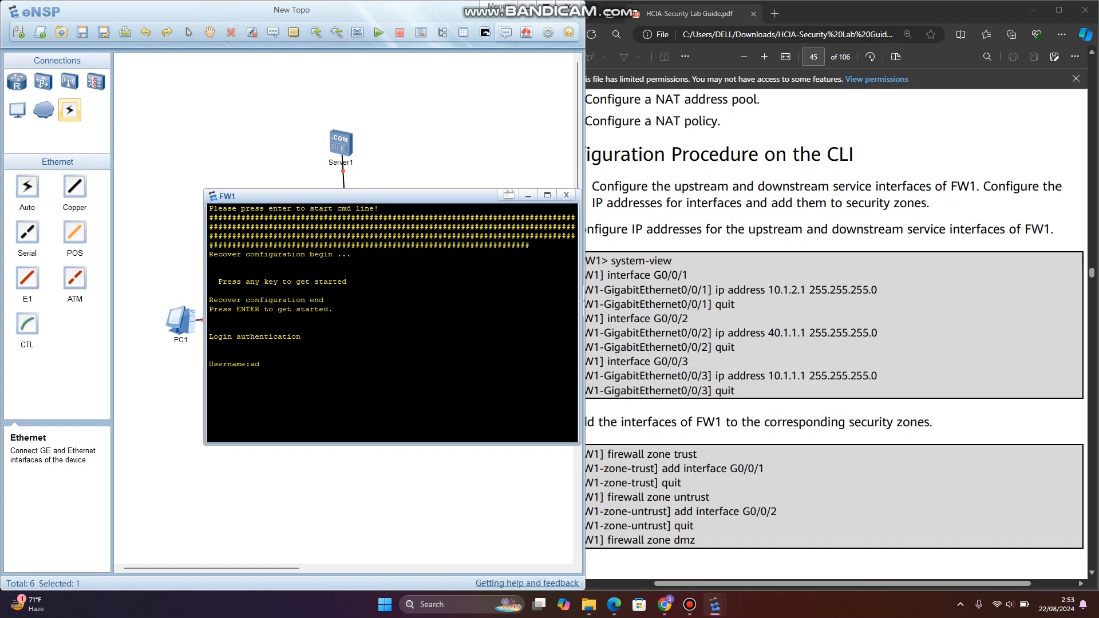
text(min)
key(Return)
- Try to change the FW1 admin password by accepting the change and entering the old and new passwords
key(Return)
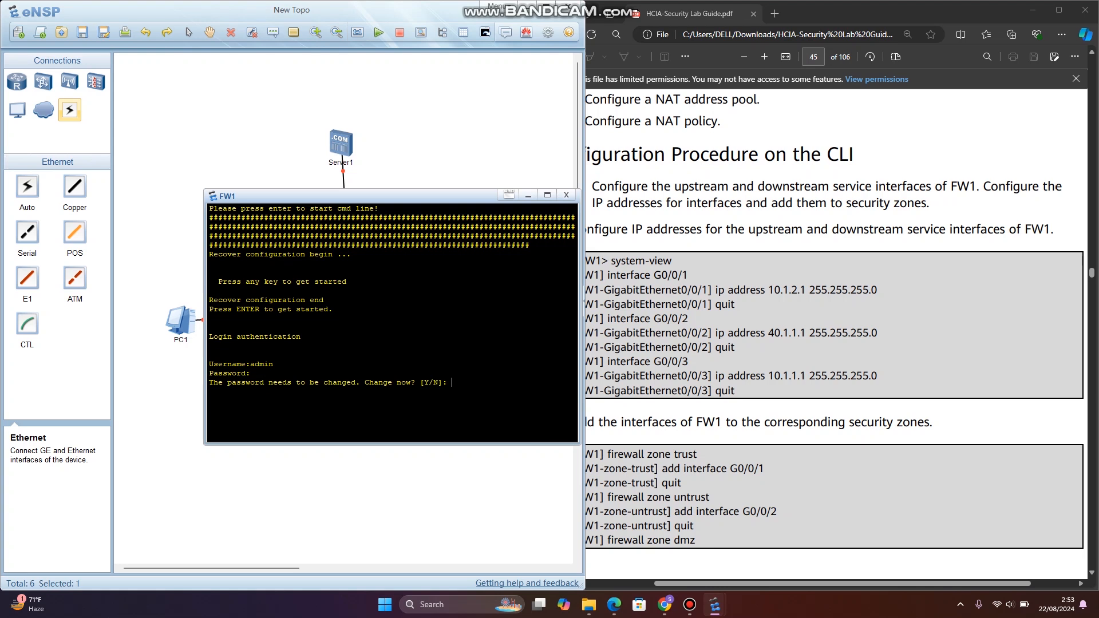
text(Y)
key(Return)
key(Return)
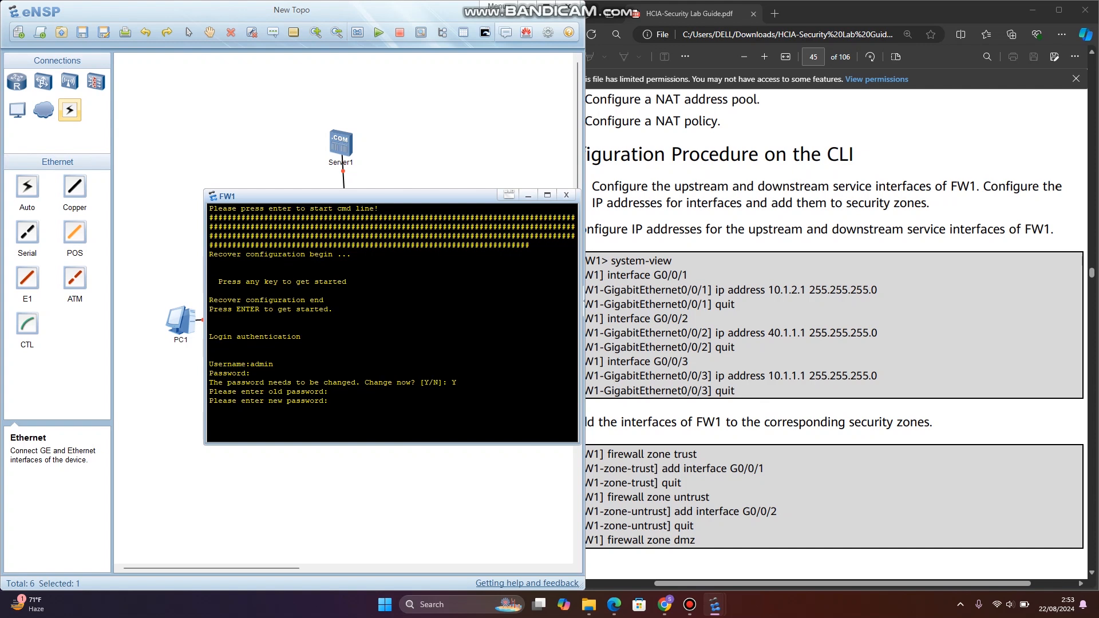
key(Return)
- Accept the password change again and enter the old password, then a valid new password with its confirmation
key(Return)
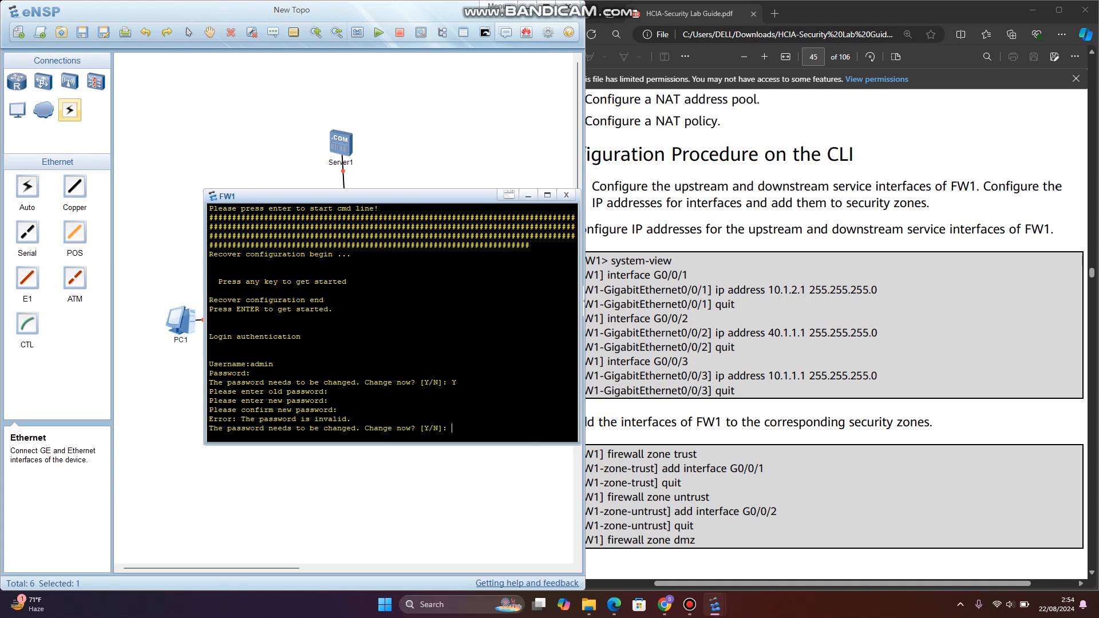
text(Y)
key(Return)
key(Return)
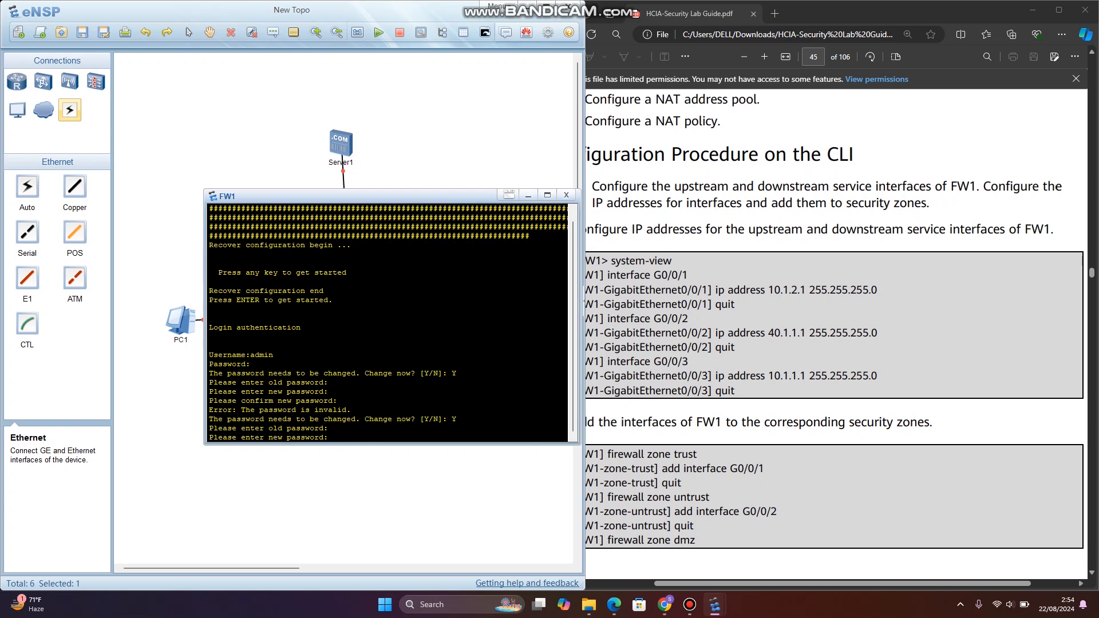
key(Return)
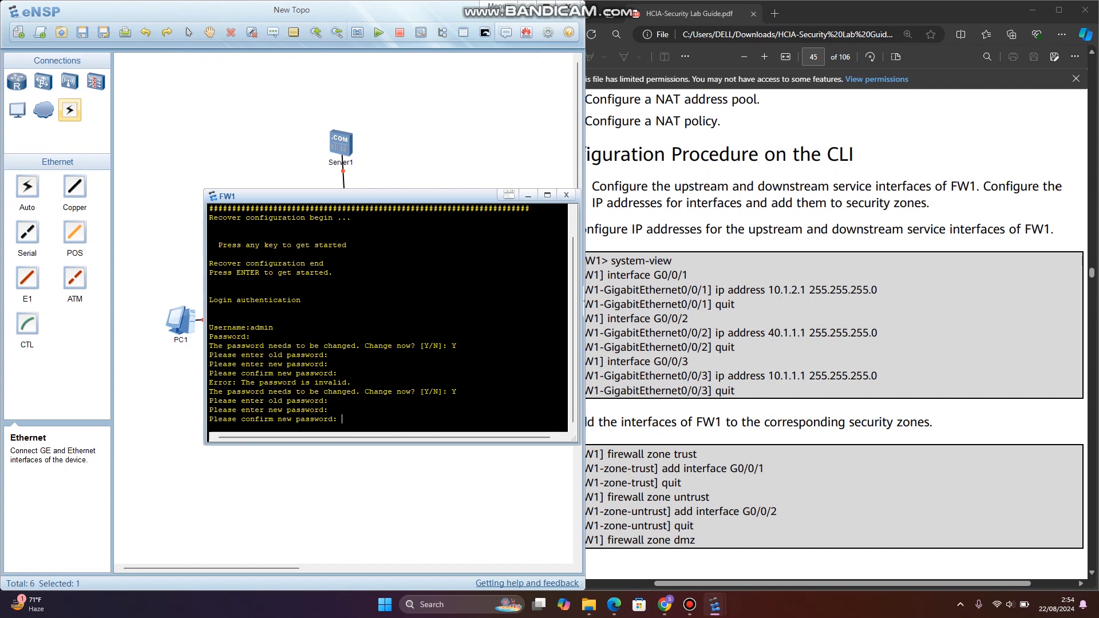
key(Return)
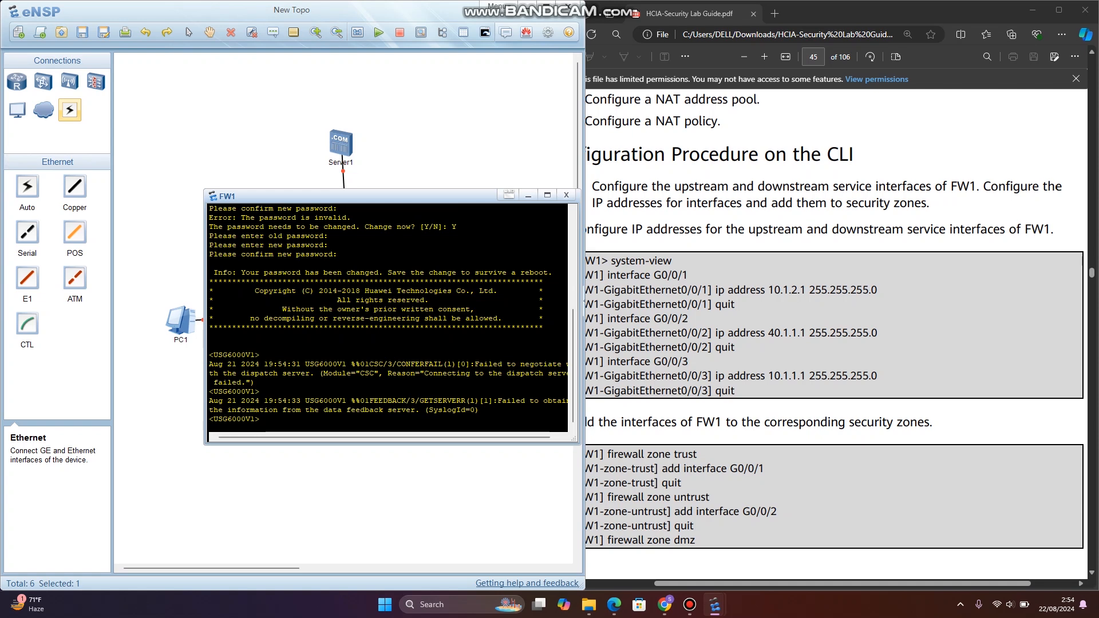
- Enter FW1's system view and open interface G1/0/1, checking the port numbering against the lab guide's topology figure
text(sy)
key(Return)
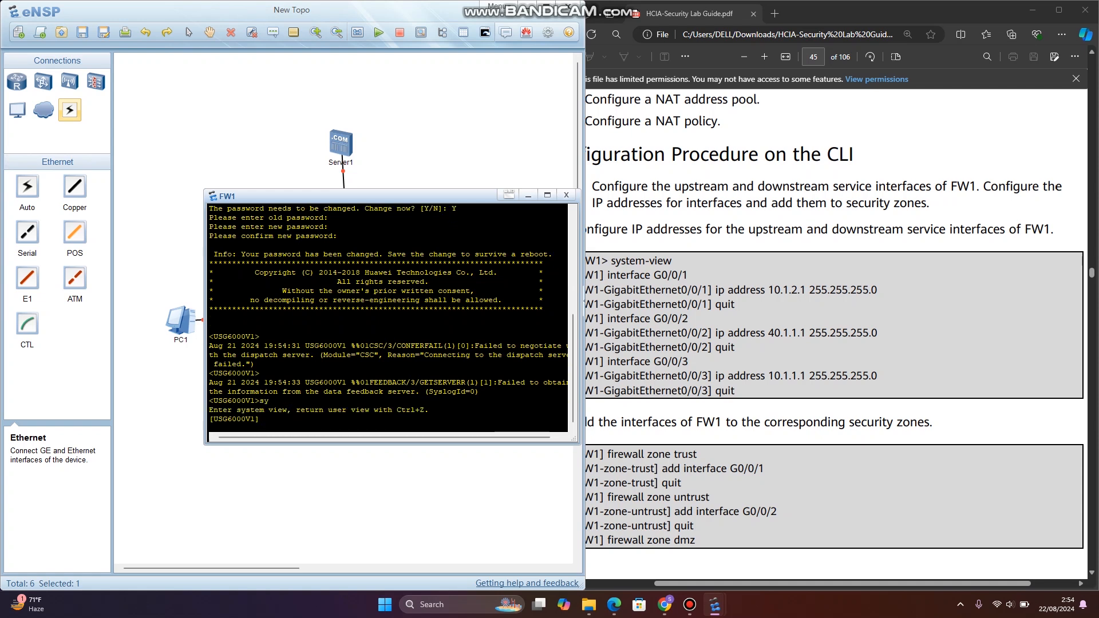
text(interface G)
scroll(835, 332, up, 8)
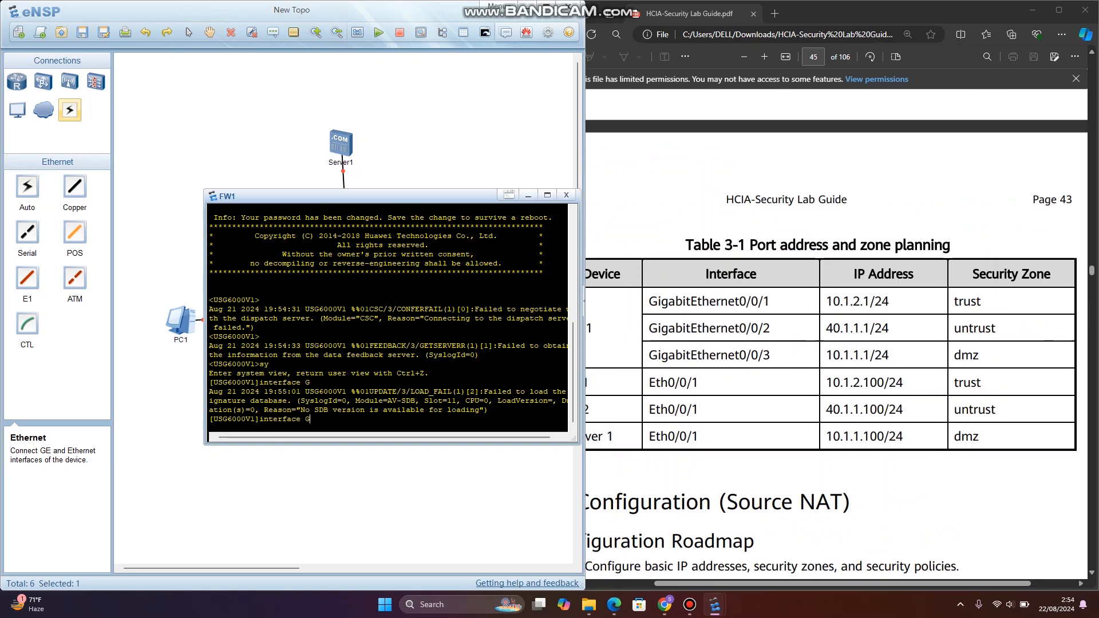
scroll(836, 332, up, 3)
scroll(836, 332, up, 16)
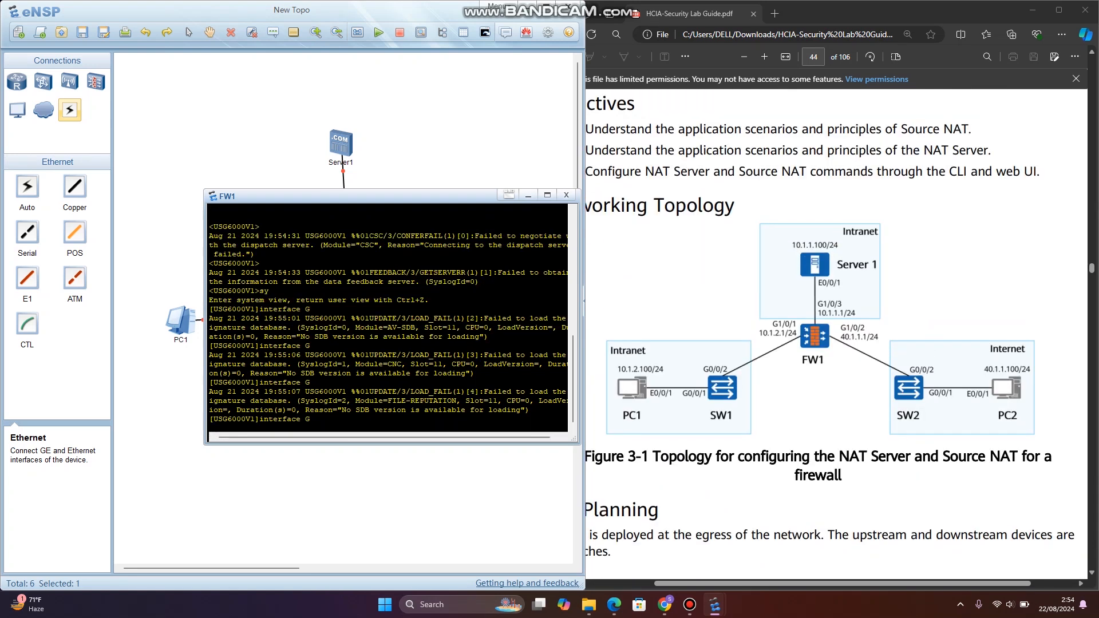
drag(584, 300, 551, 300)
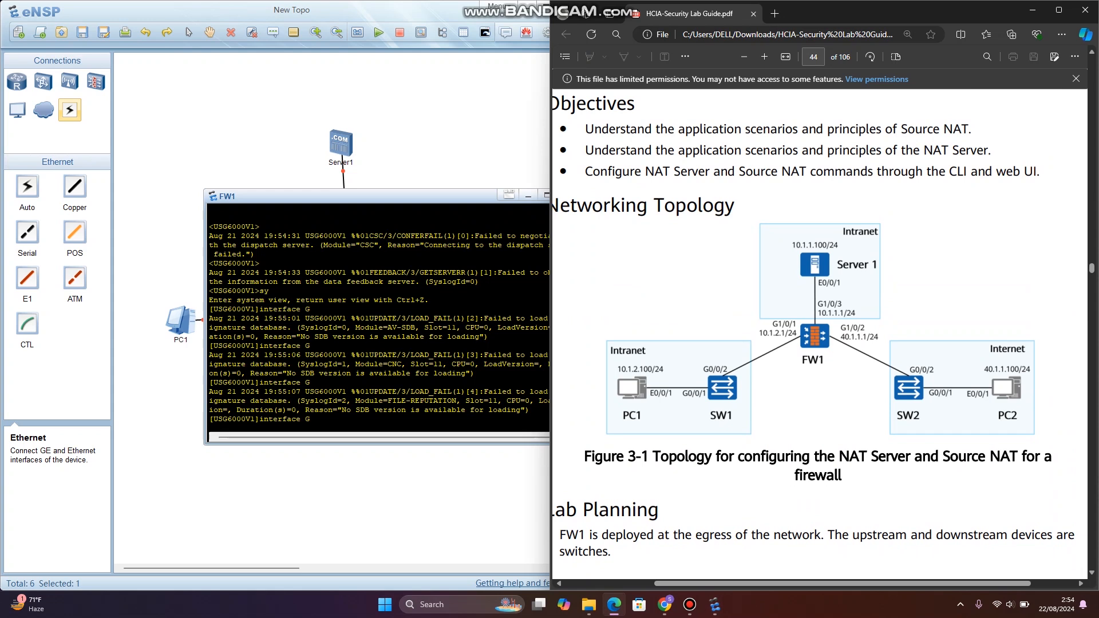
scroll(818, 332, down, 20)
scroll(819, 332, down, 7)
click(412, 355)
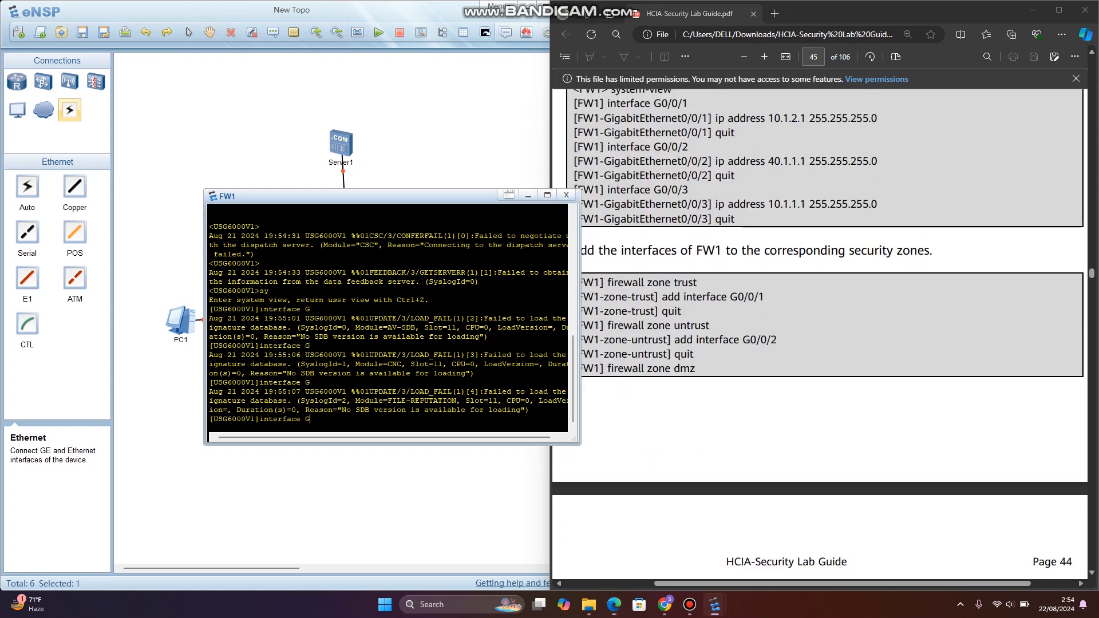
text(1/0/1)
key(Return)
- Assign IP address 10.1.2.1 with mask 255.255.255.0 to interface G1/0/1 and return to system view
scroll(818, 315, up, 3)
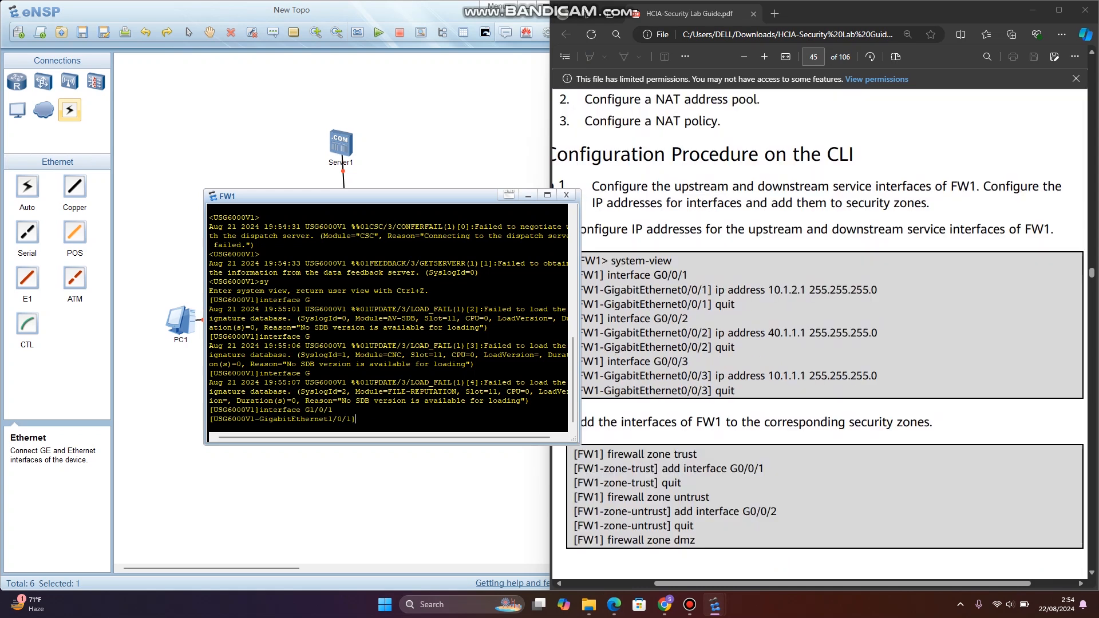
text(ip addr)
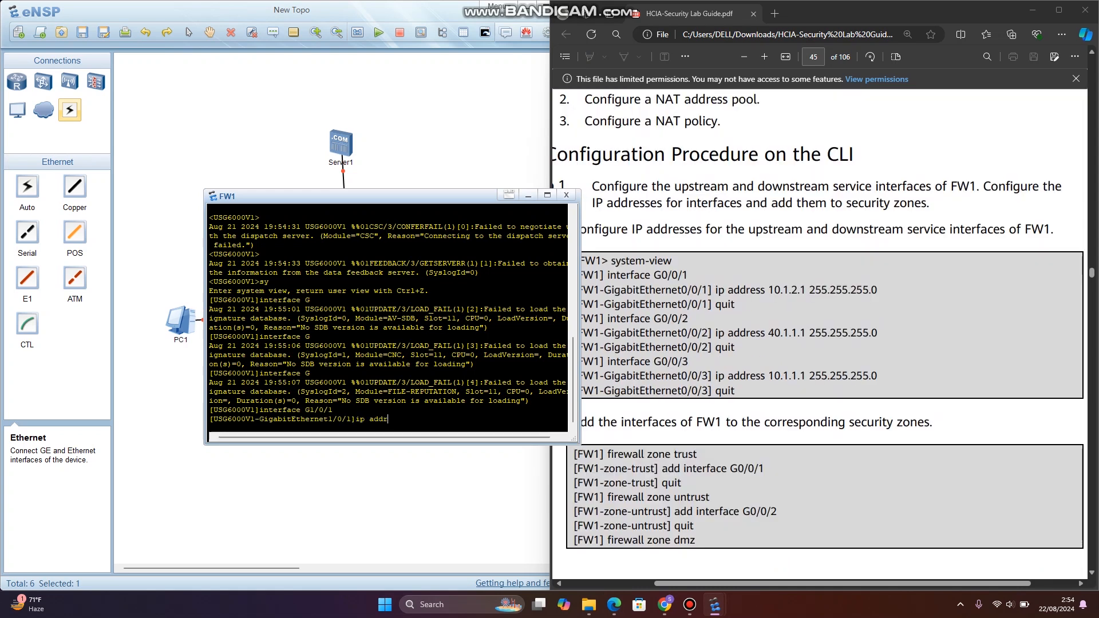
text(ess 10/)
text(1.2.1)
text( 255.255.2)
text(55.0)
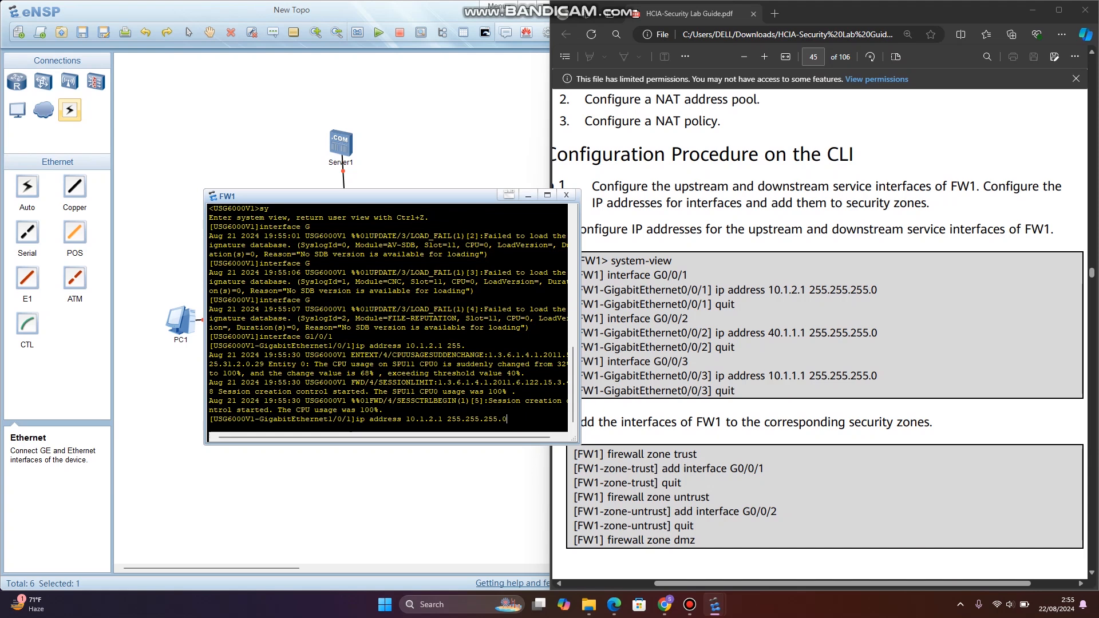
key(Return)
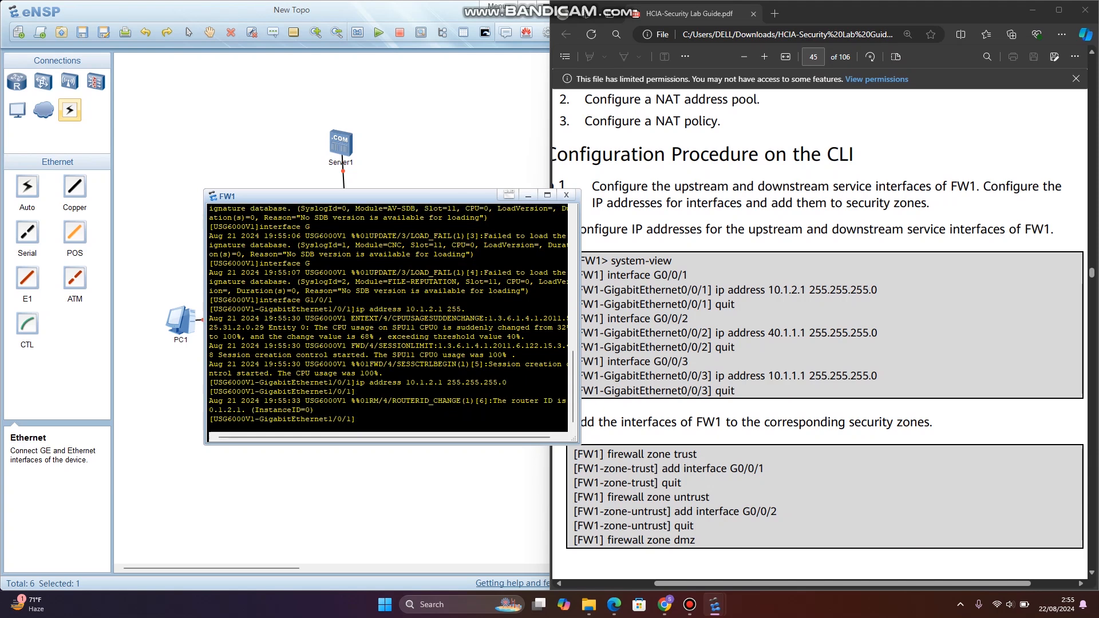
text(quit)
key(Return)
- Configure interface G1/0/2 with IP address 40.1.1.1 and mask 255.255.255.0, returning to system view
text(i)
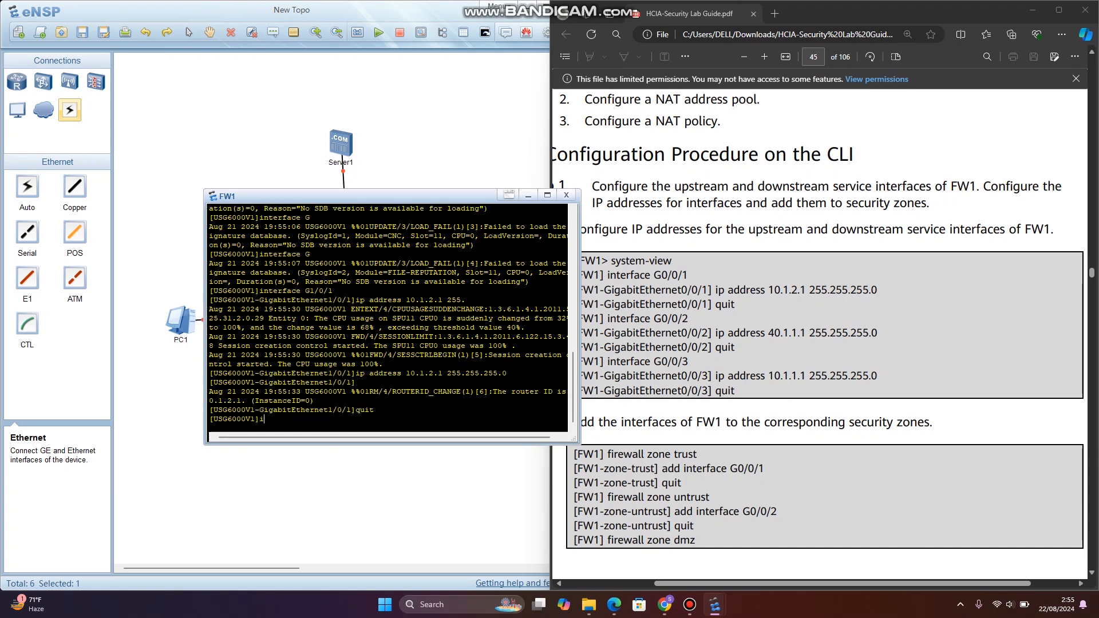
text(nterface )
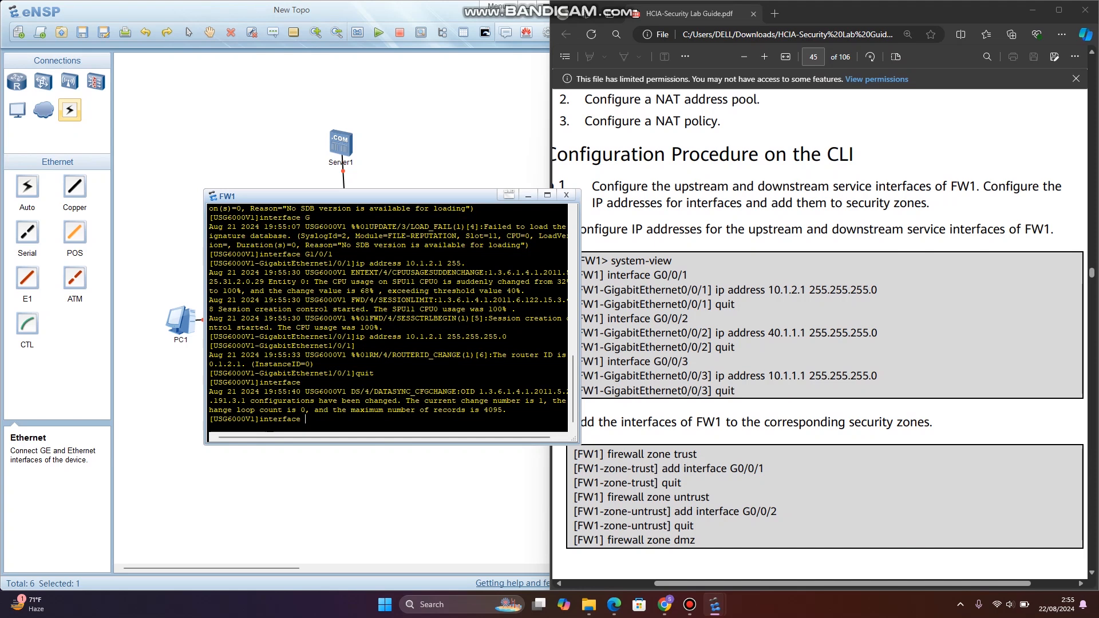
text(G1/02)
key(BackSpace)
text(/2)
key(Return)
text(ip)
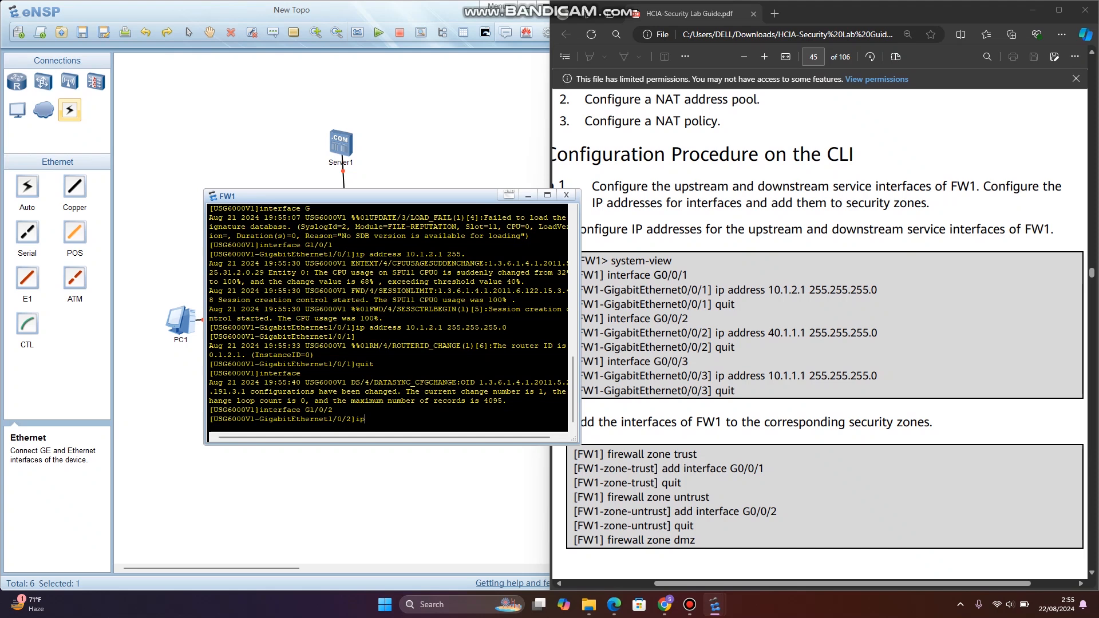
text( address 40.1.1.1 255.255.255.0)
key(Return)
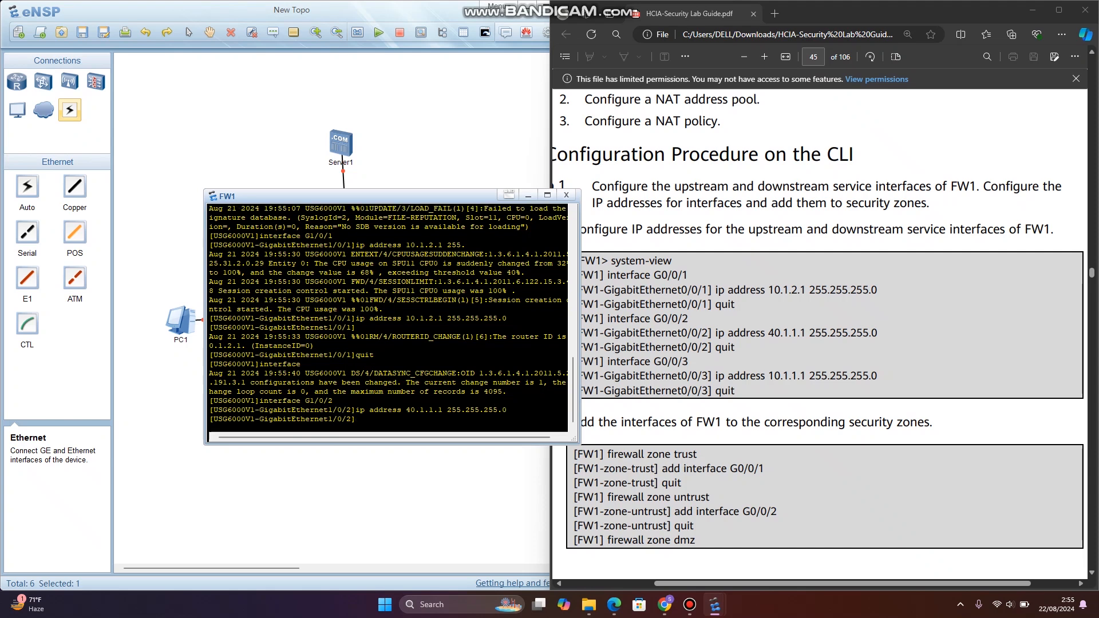
text(quit)
key(Return)
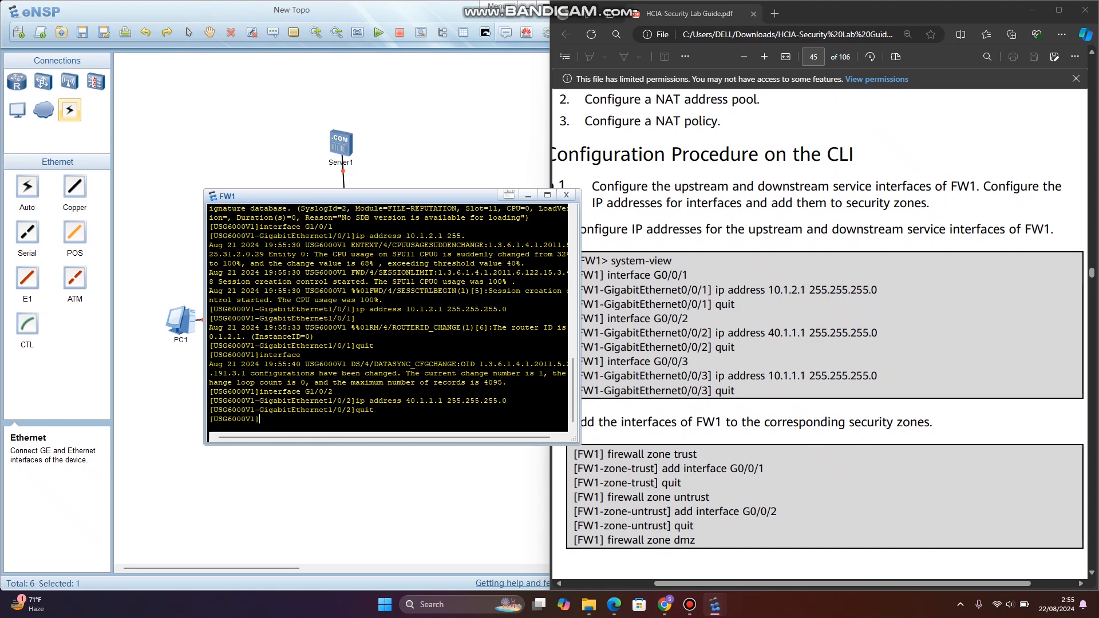
- Configure interface G1/0/3 with IP address 10.1.1.1 and mask 255.255.255.0, returning to system view
text(interface )
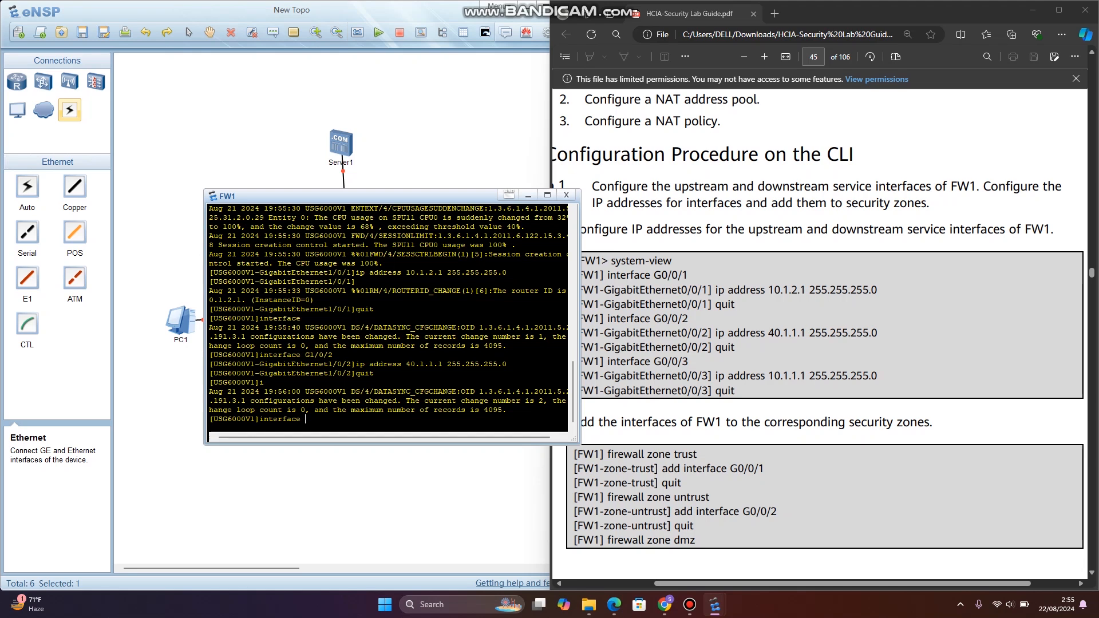
text(G1/0/2)
key(BackSpace)
text(3)
key(Return)
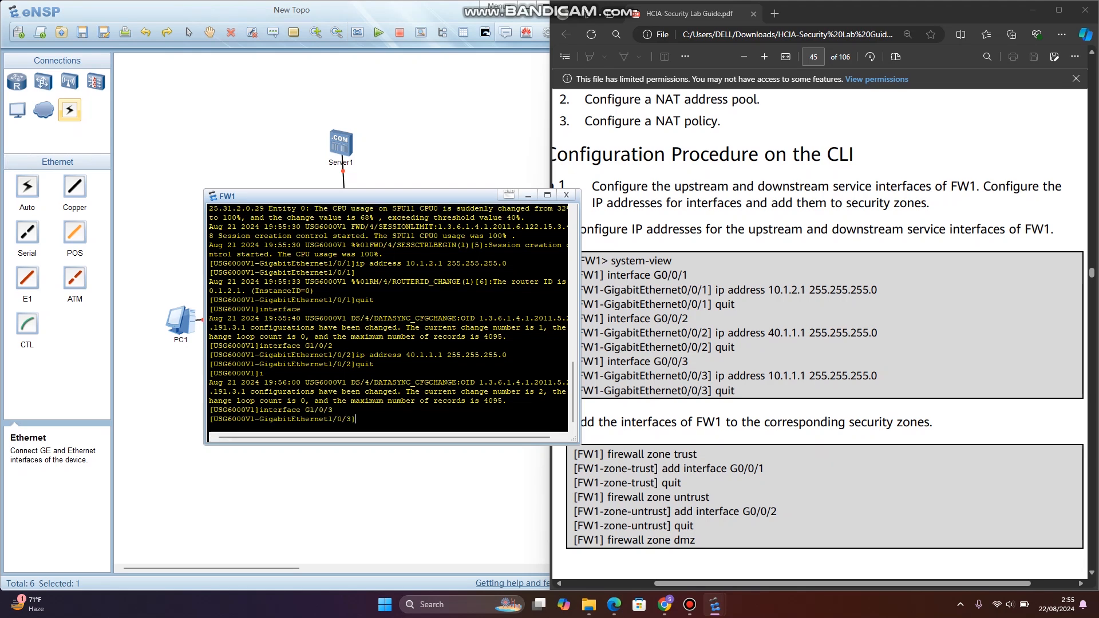
text(ip addre)
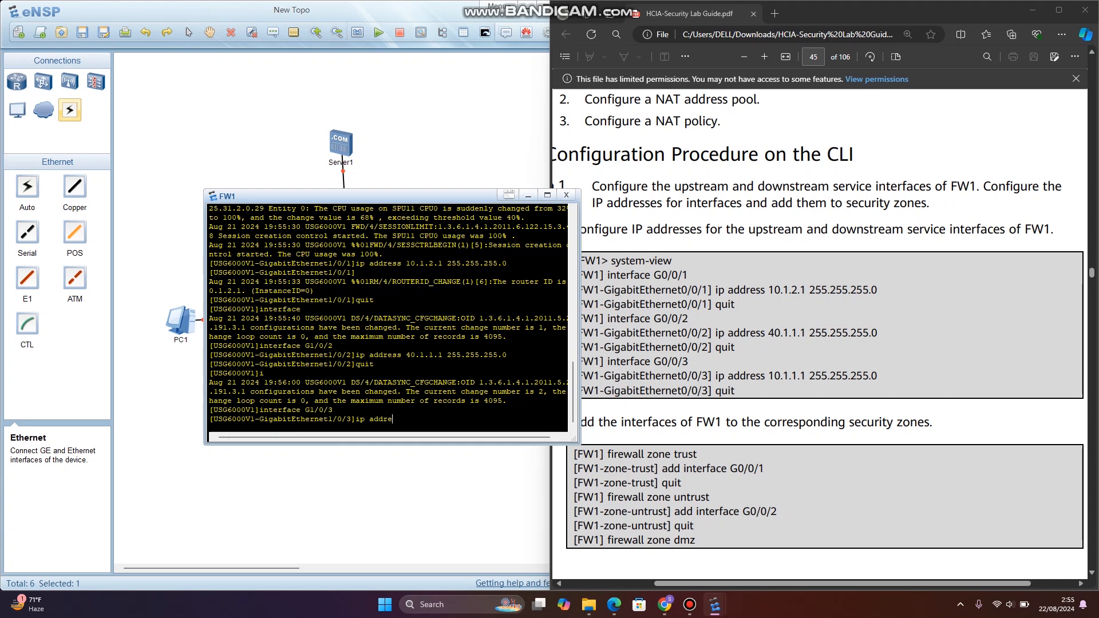
text(ss 10.1.1.1 255.255.255.0)
key(Return)
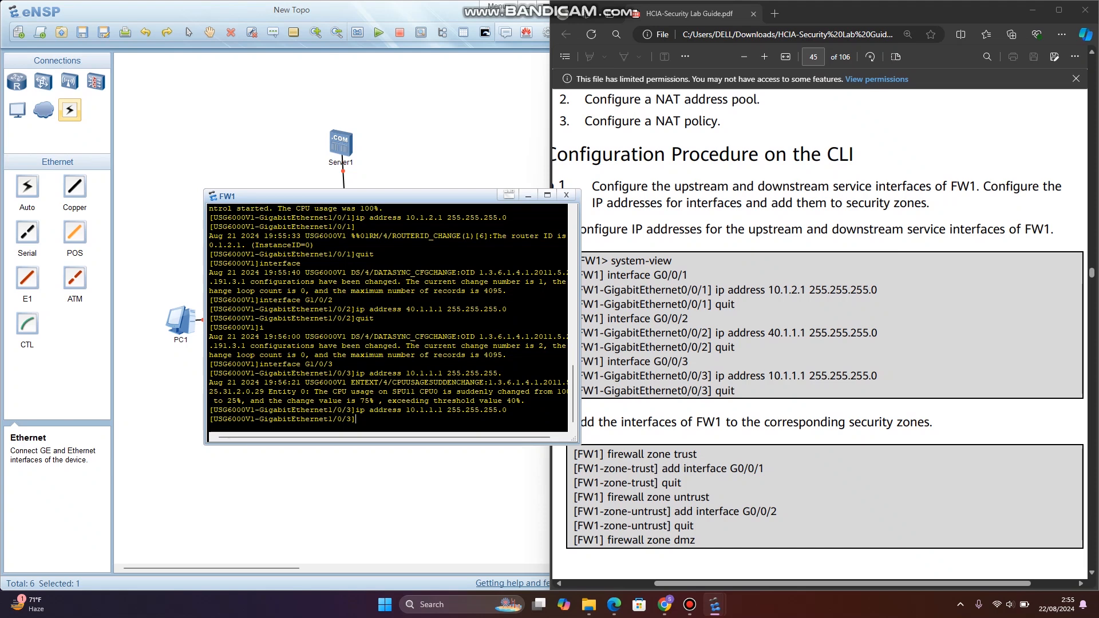
text(quit)
key(Return)
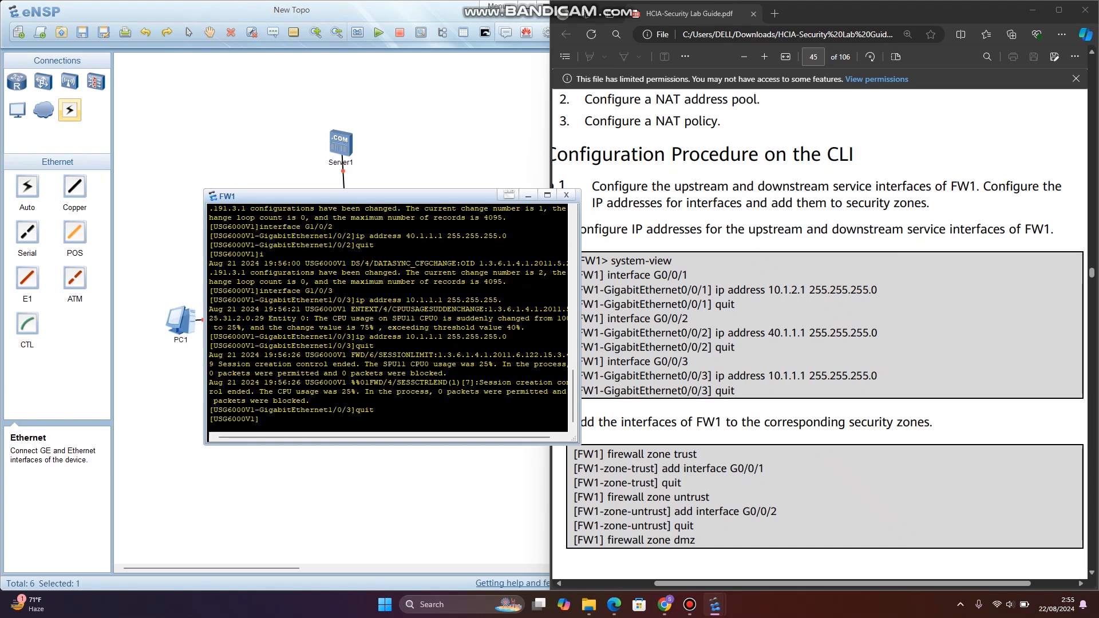
- Enter the trust firewall zone view on FW1, following the guide's security zone section
scroll(818, 319, down, 1)
scroll(818, 320, down, 1)
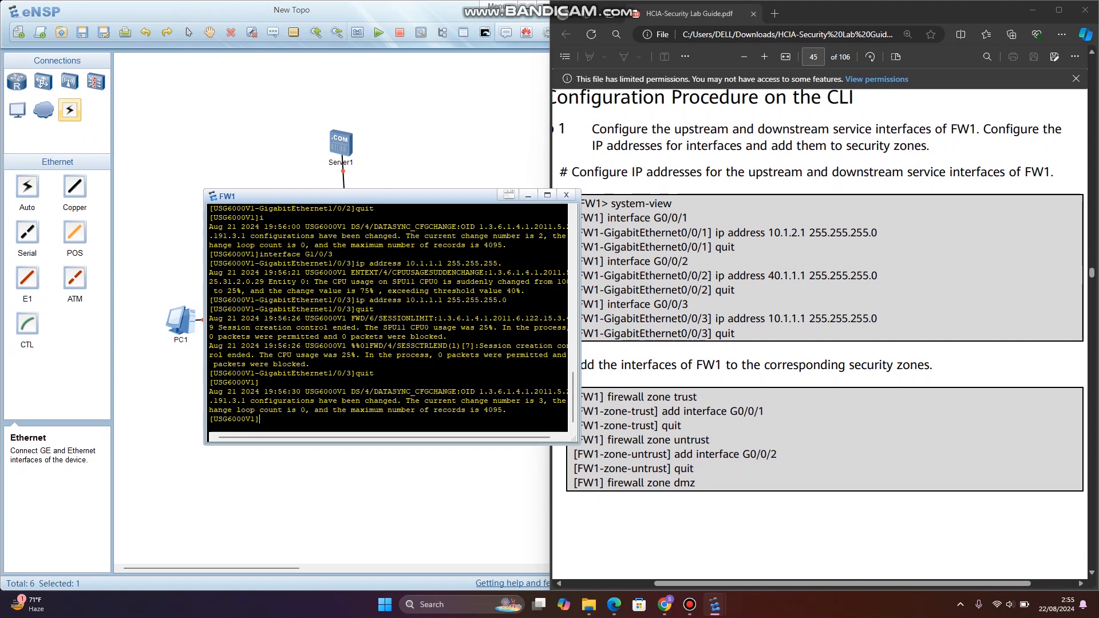
text(firewall zone tr)
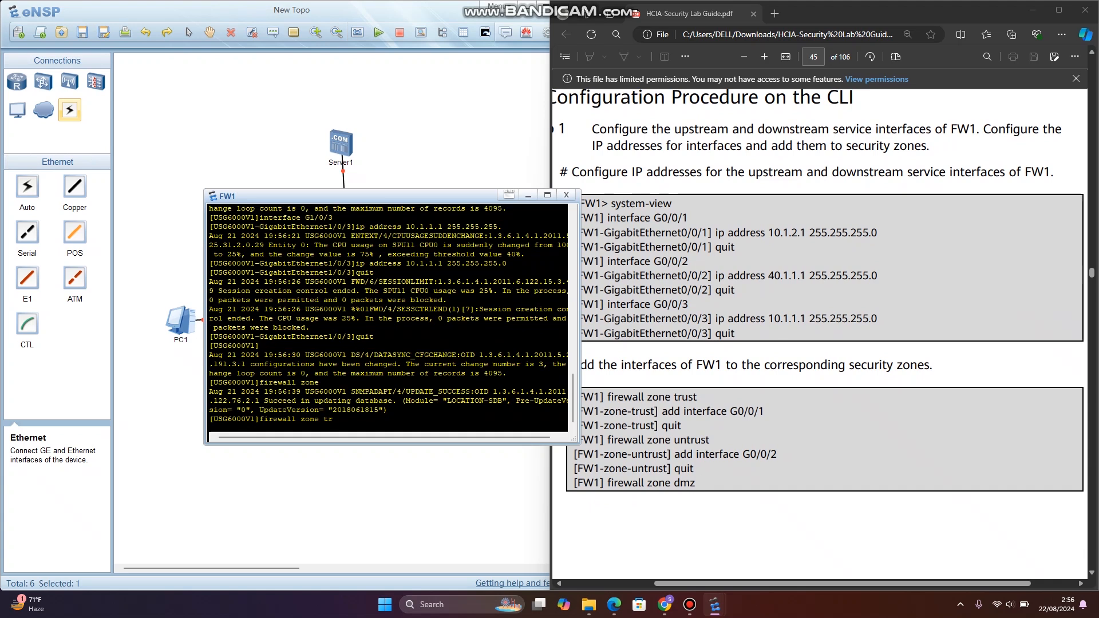
text(ust)
key(Return)
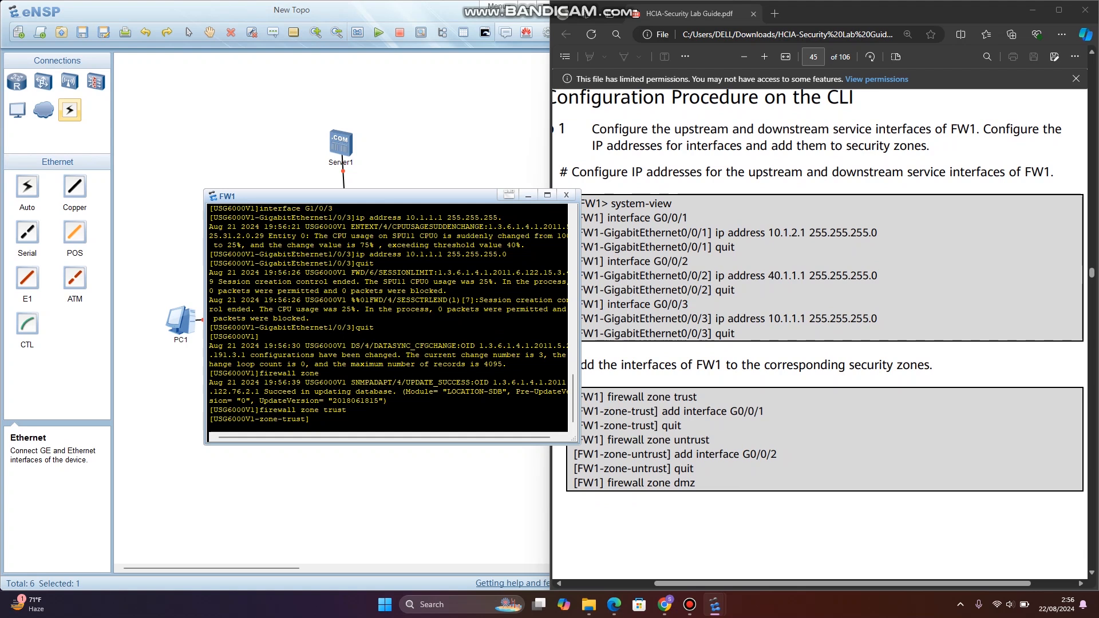
- Try to add interface G0/0/1 to the trust zone
text(add interface G0/0/1)
key(Return)
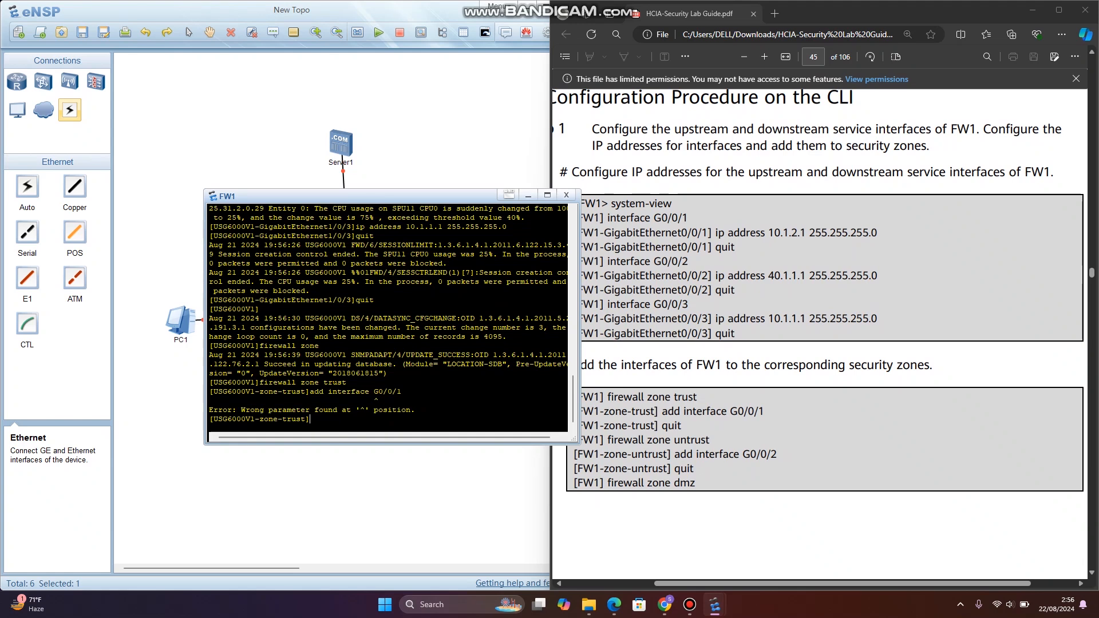
- Add interface G1/0/1 to the trust zone and return to system view
text(q)
key(Up)
key(Left)
key(Left)
key(Left)
key(BackSpace)
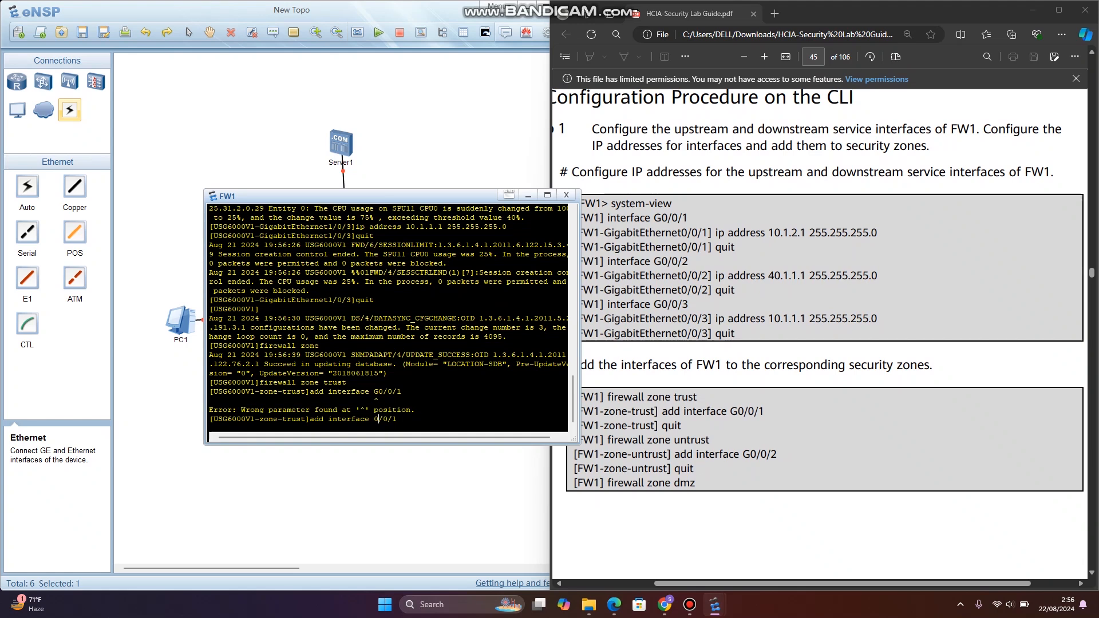
text(1)
key(Return)
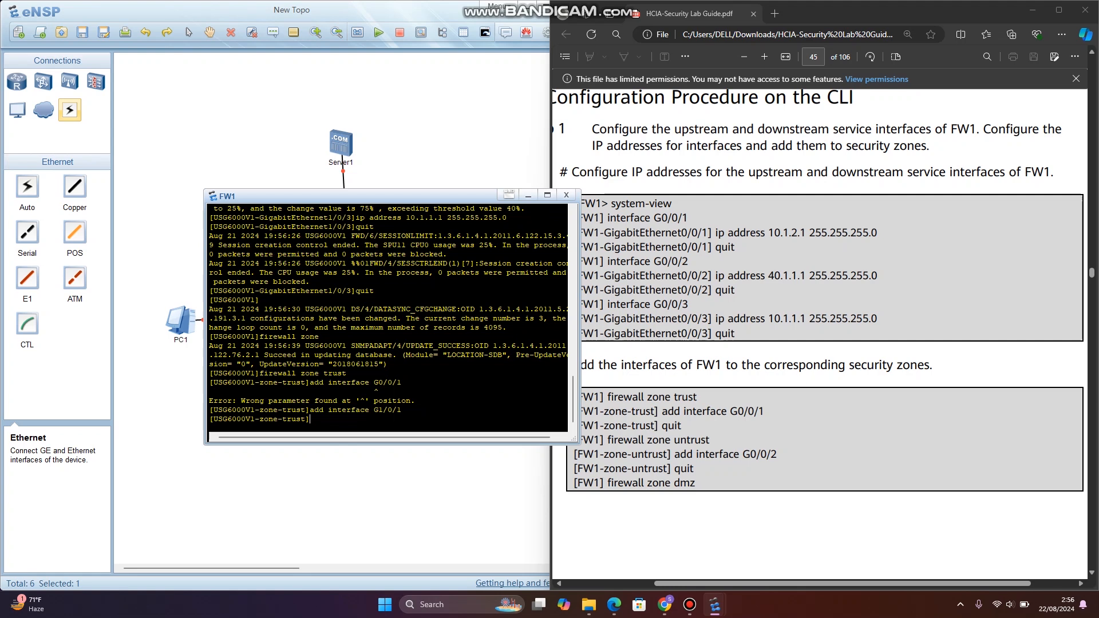
text(quit)
key(Return)
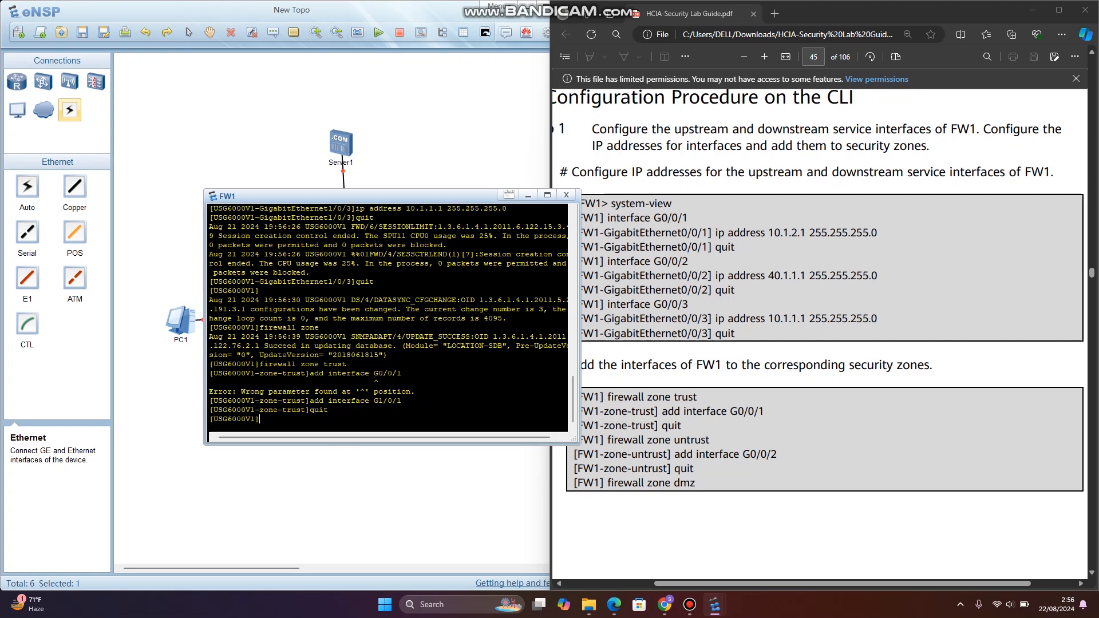
- Add interface G1/0/2 to the untrust firewall zone and return to system view
text(firewall zone untrust)
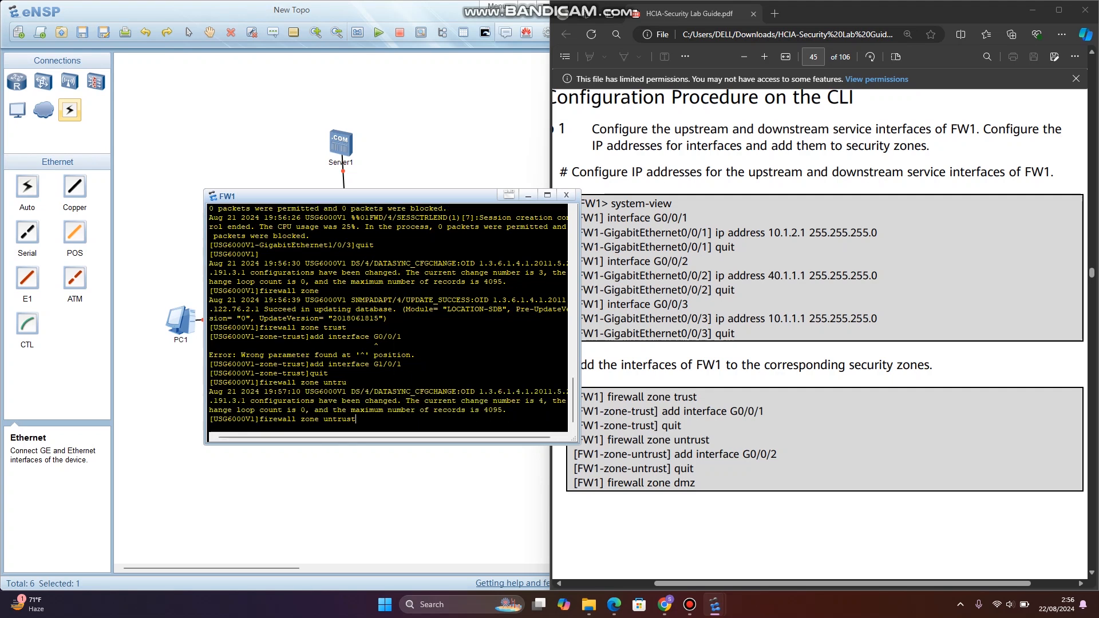
key(Return)
text(add)
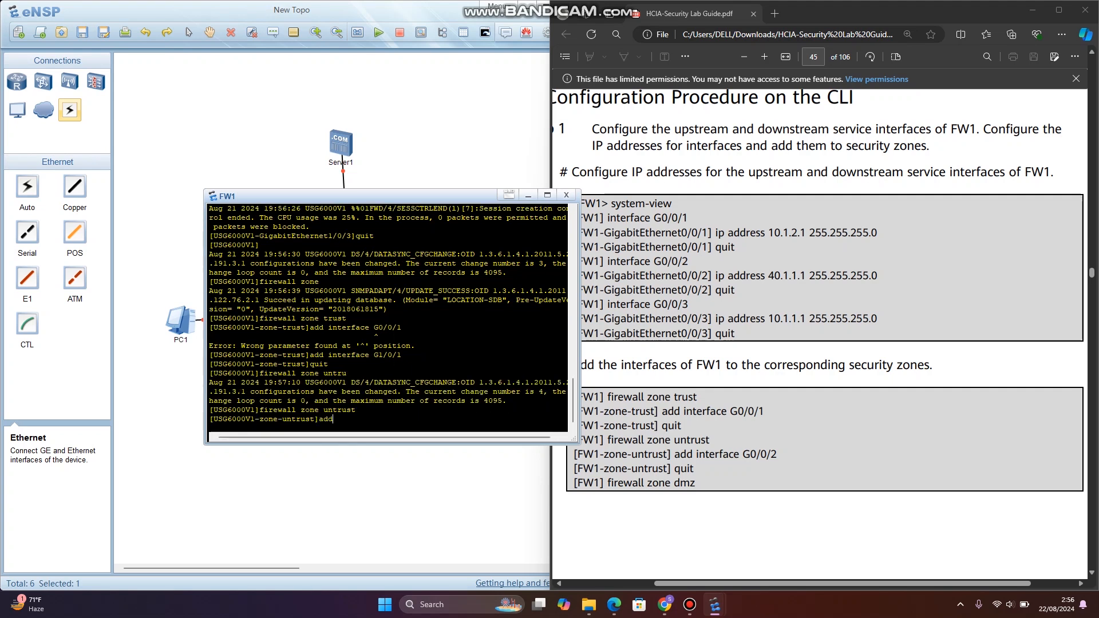
text( interface G1/0/2)
key(Return)
text(quit)
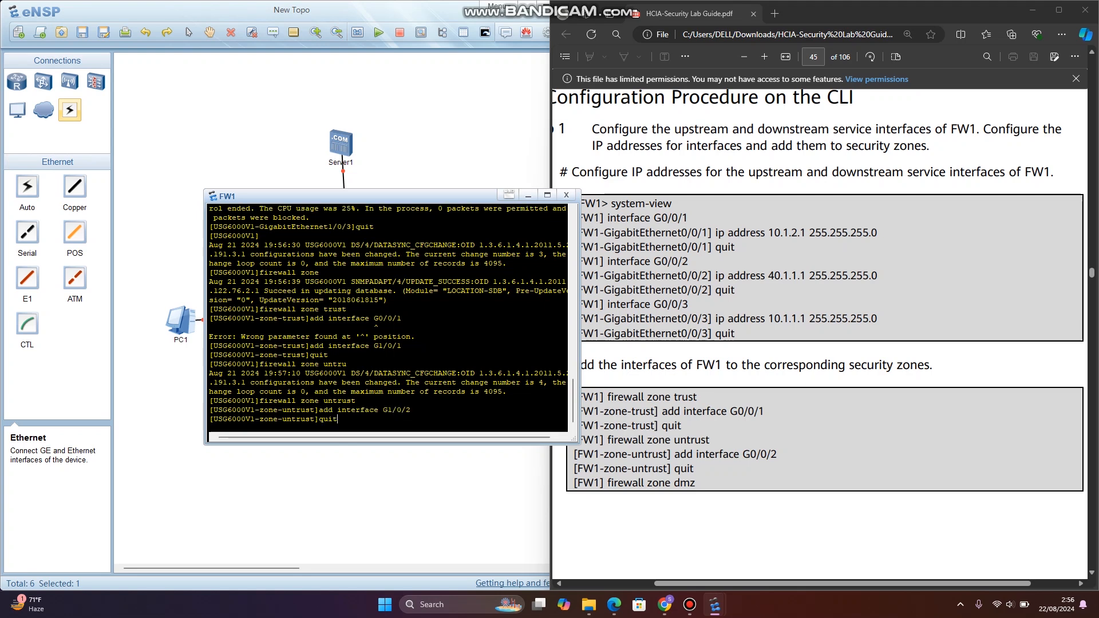
key(Return)
- Add interface G1/0/3 to the dmz firewall zone and return to system view
text(firew)
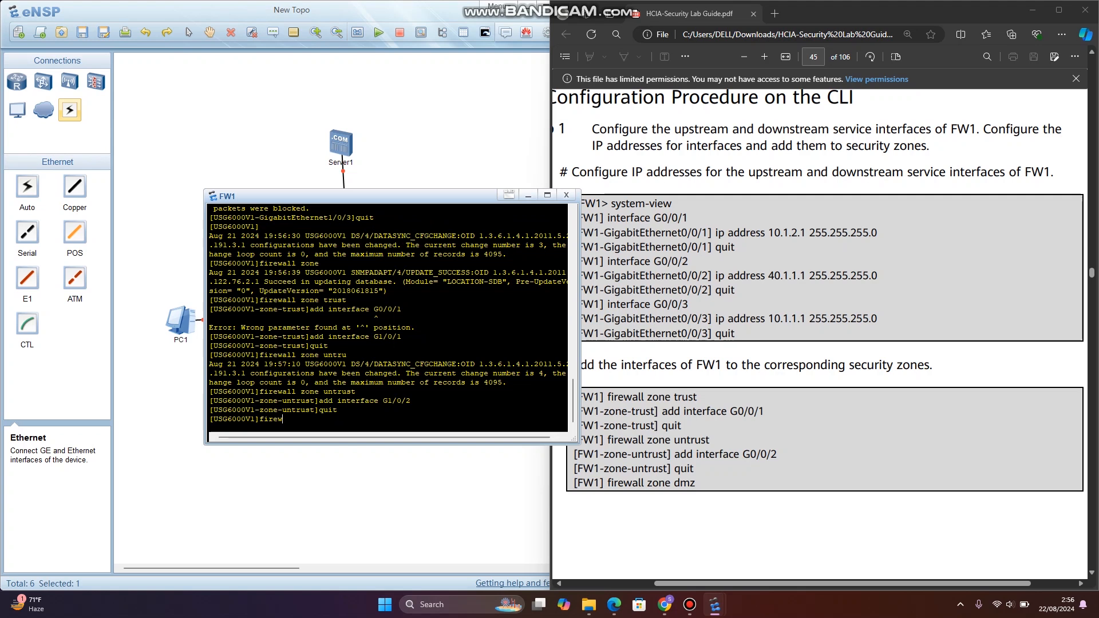
text(all zone dmz)
key(Return)
scroll(824, 344, down, 6)
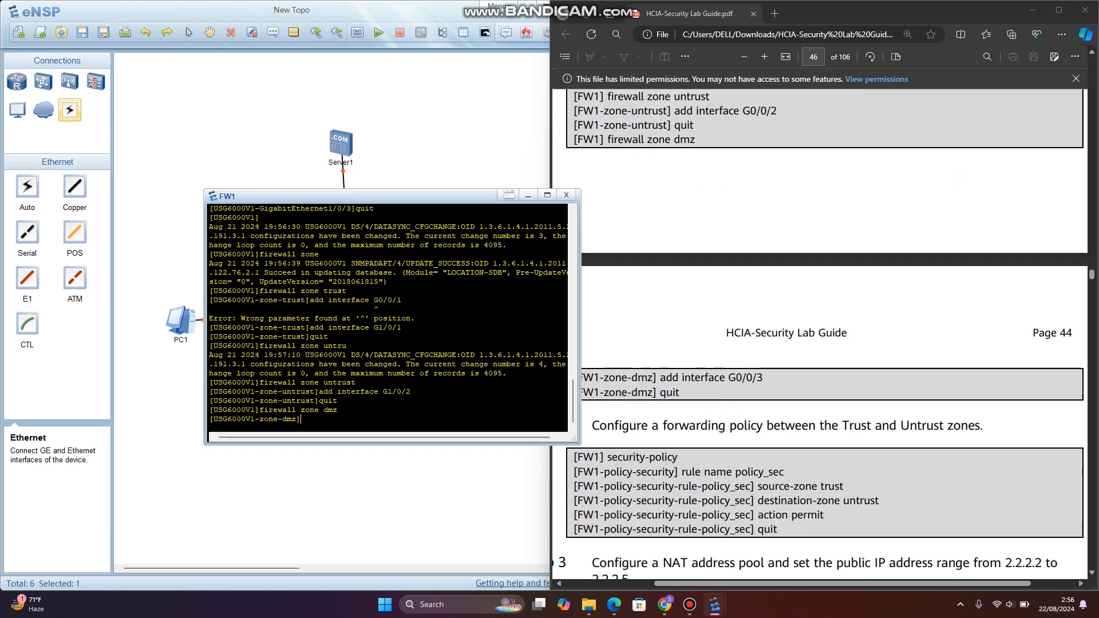
scroll(824, 334, down, 1)
text(add)
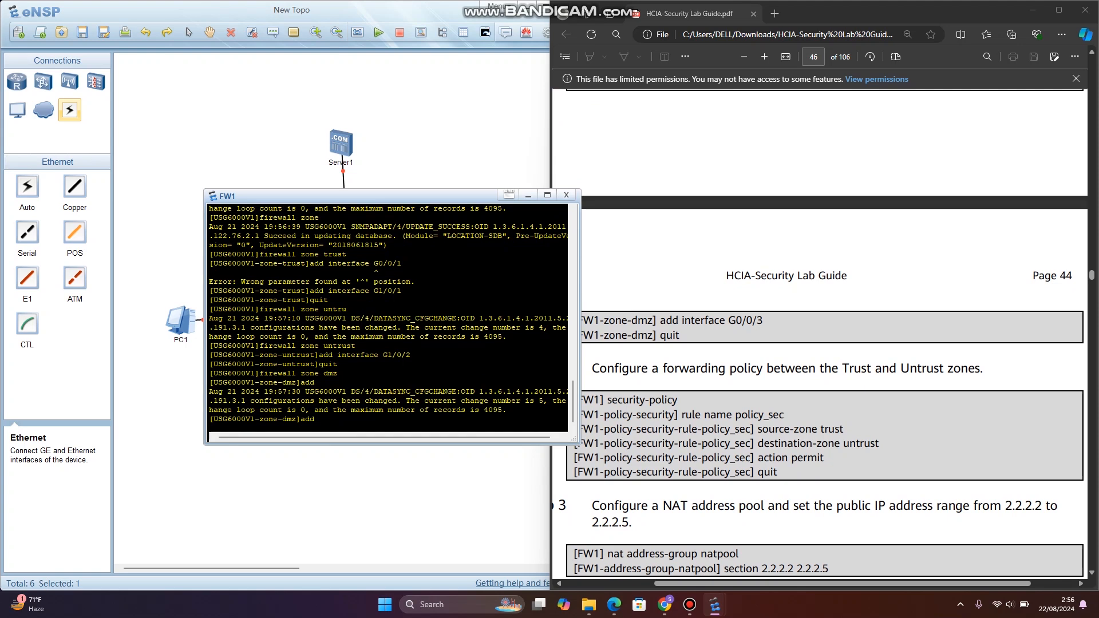
text( interface G)
text(1/0/3)
key(Return)
text(quit)
key(Return)
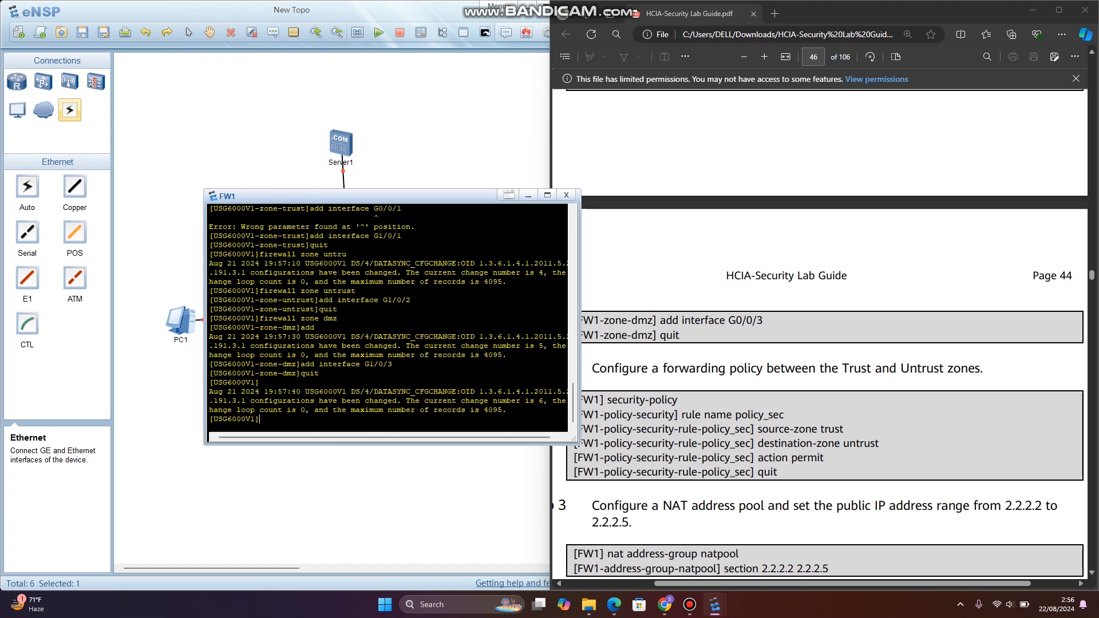
- Enter FW1's security policy view and create the rule policy_sec from the lab guide
scroll(825, 332, down, 3)
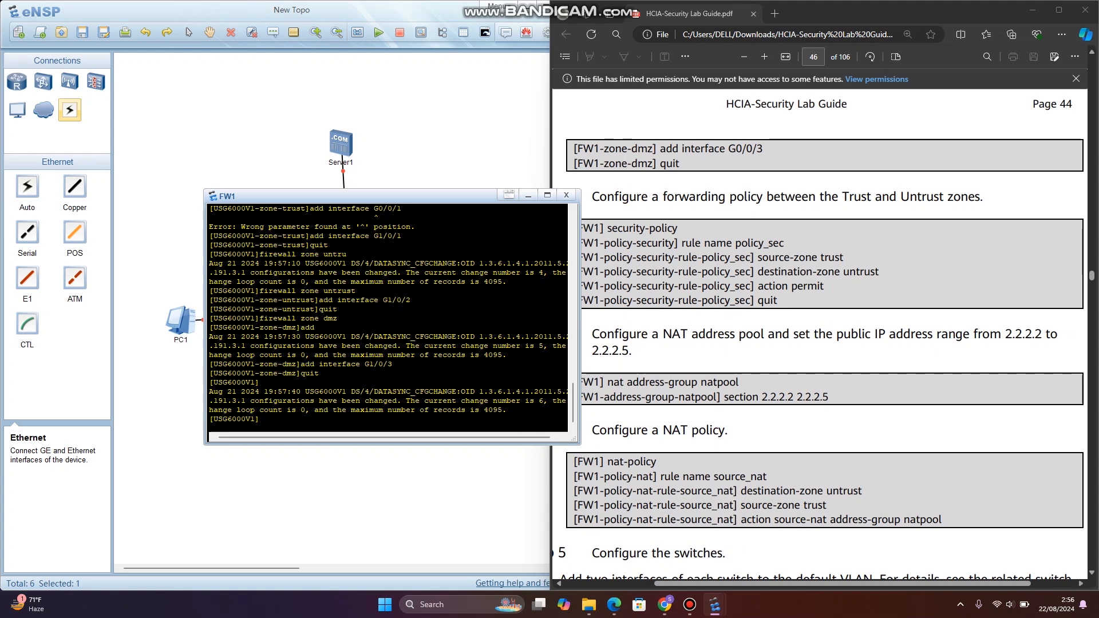
text(security-policy)
key(Return)
text(rule )
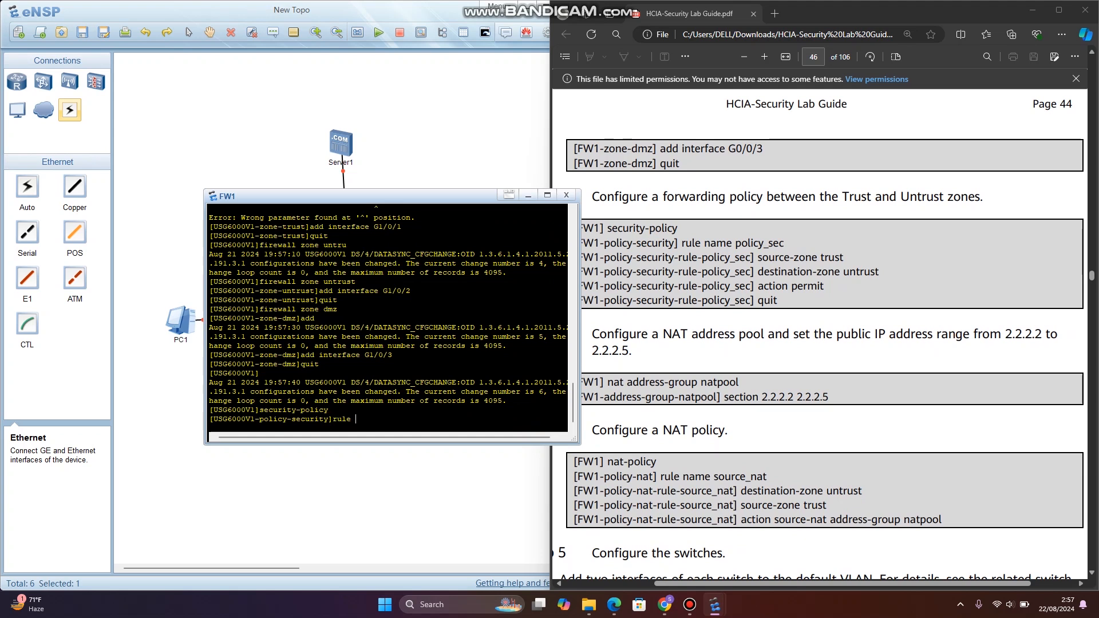
text(name policy_)
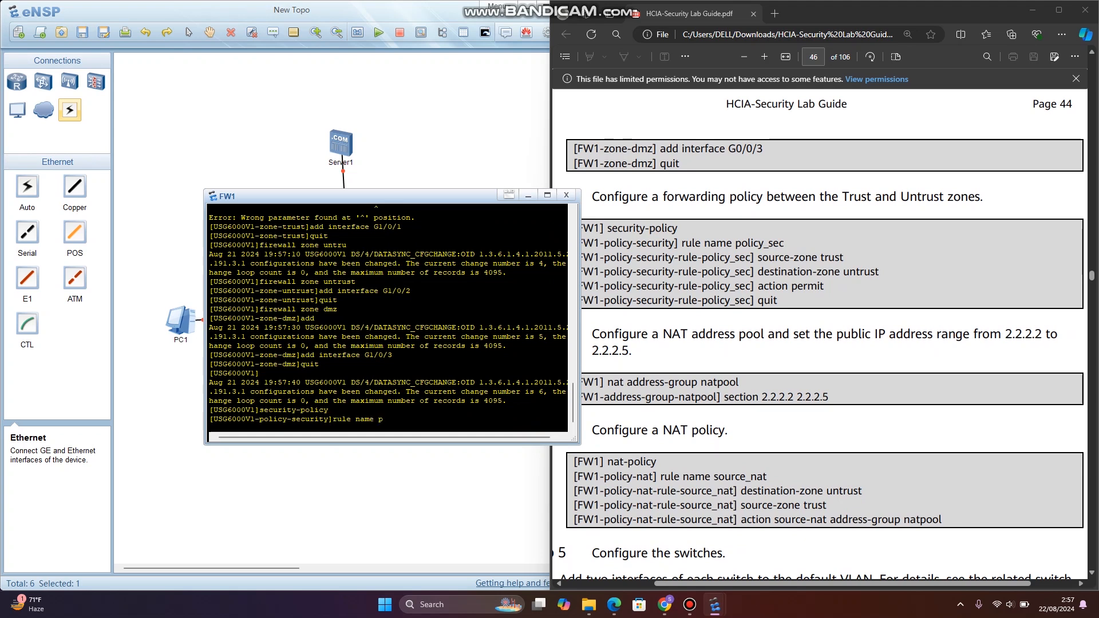
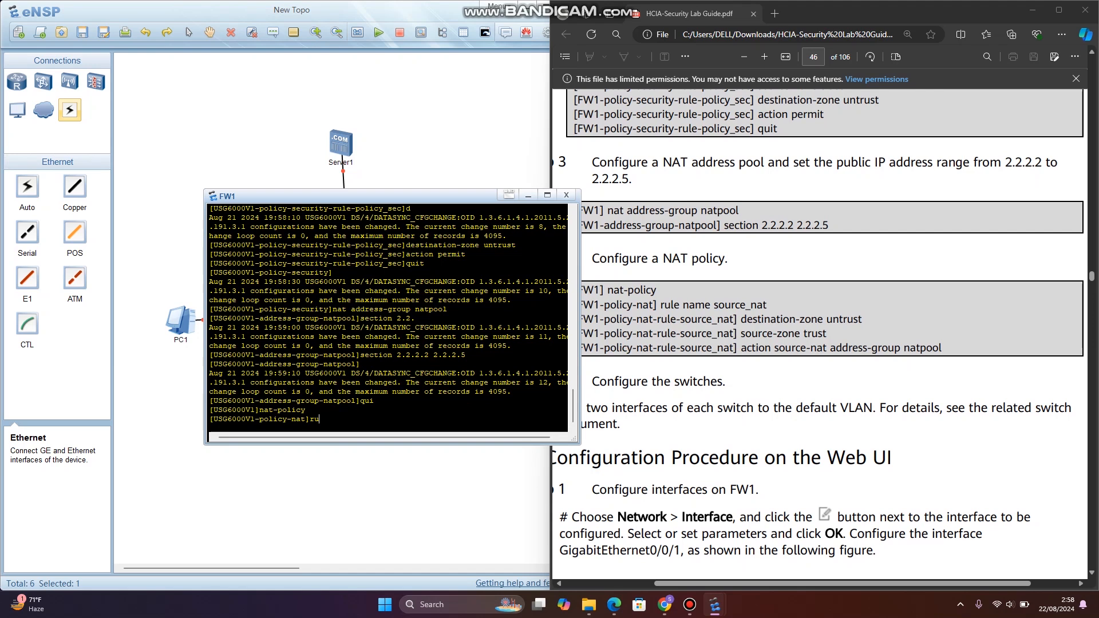
- Create the NAT policy rule source_nat on FW1
text(le name source_nat)
key(Return)
- Set the source_nat rule's destination zone to untrust and its source zone to trust
text(desti)
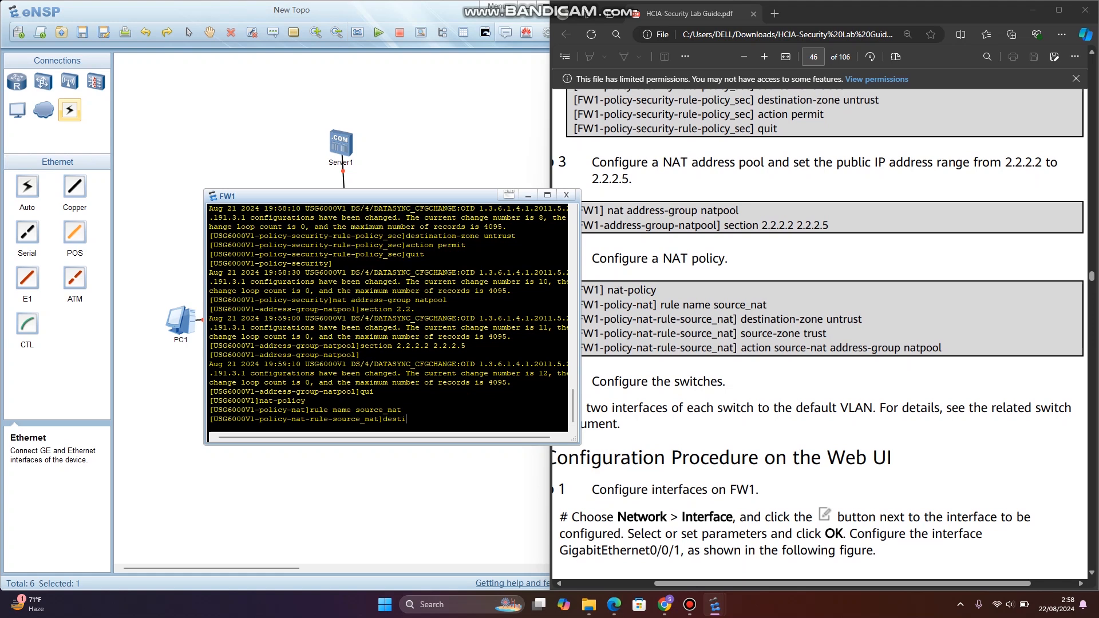
text(nation-zone untrust)
key(Return)
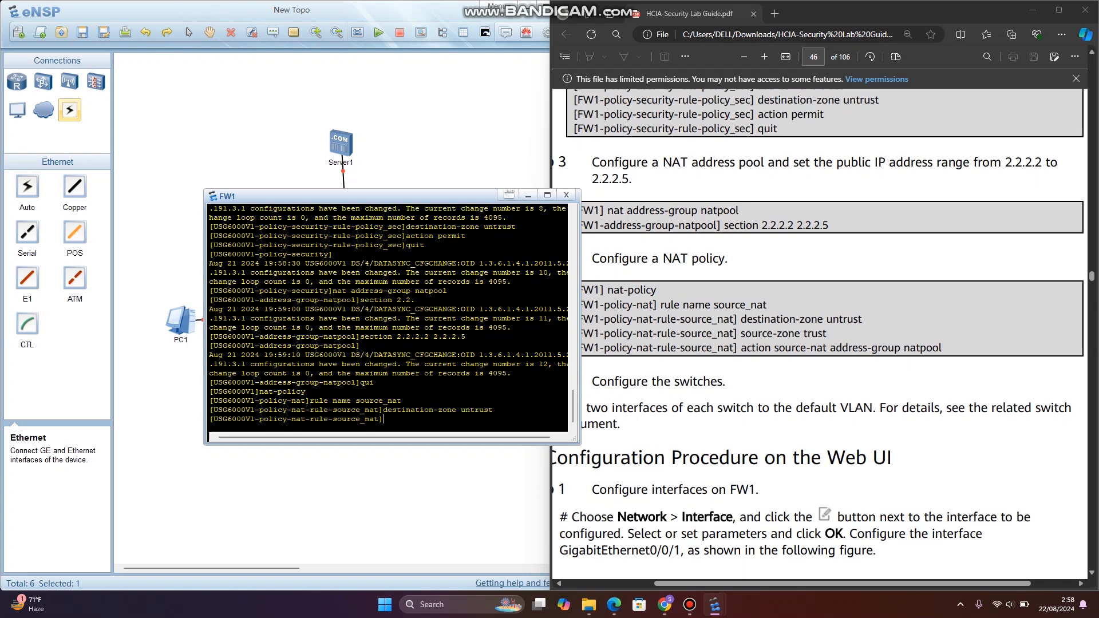
text(source-zone )
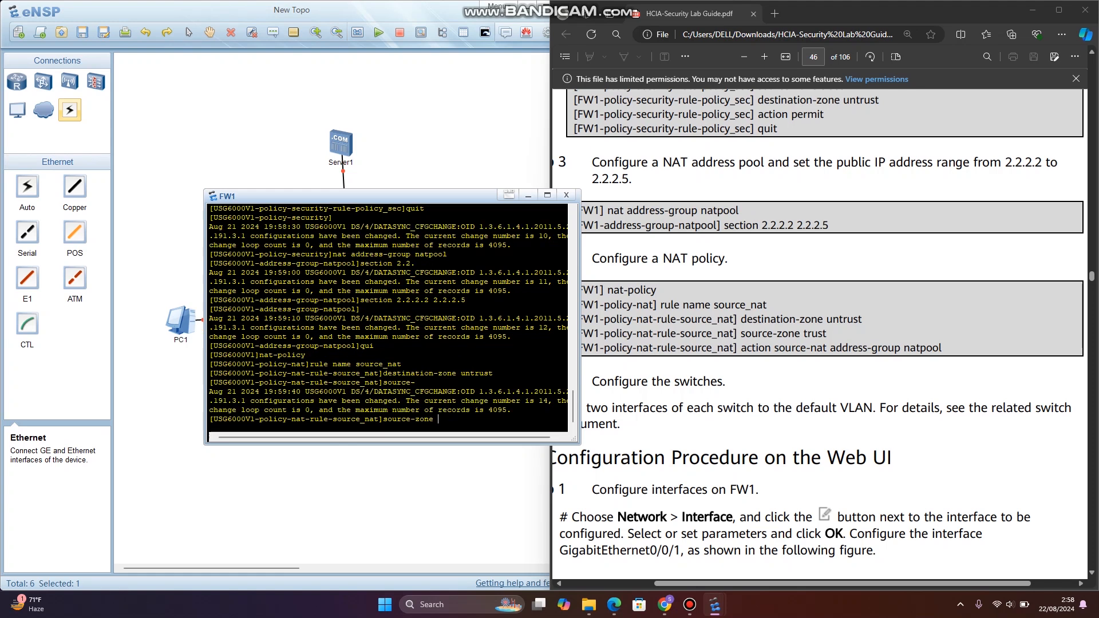
text(trust)
key(Return)
- Set the source_nat rule's action to source-nat with address group natpool, and minimize the FW1 console
text(action)
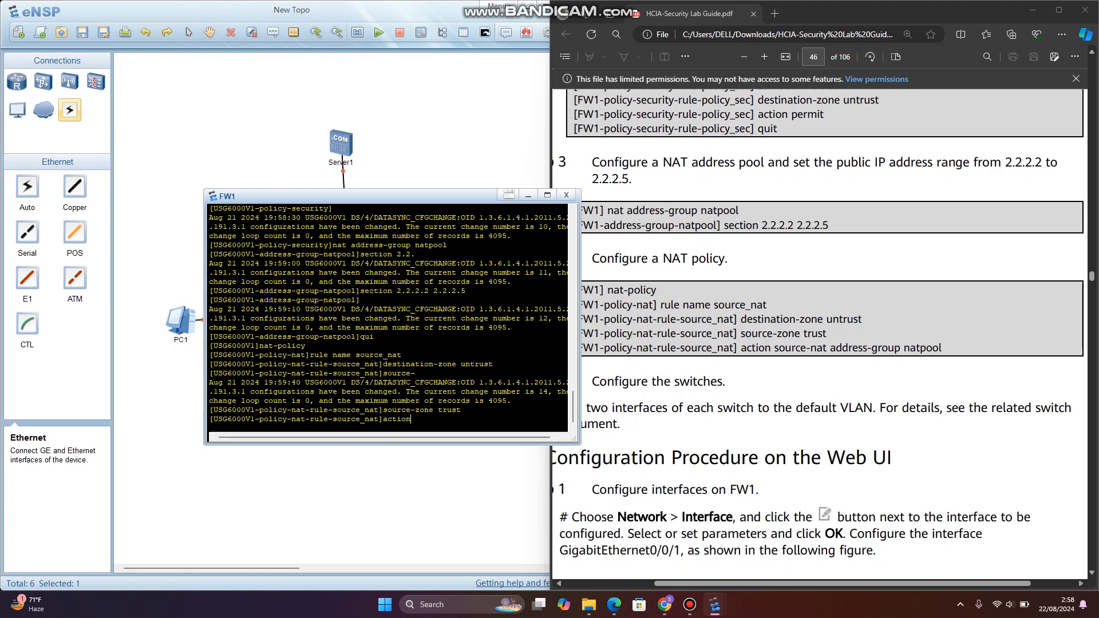
text( source-nat address)
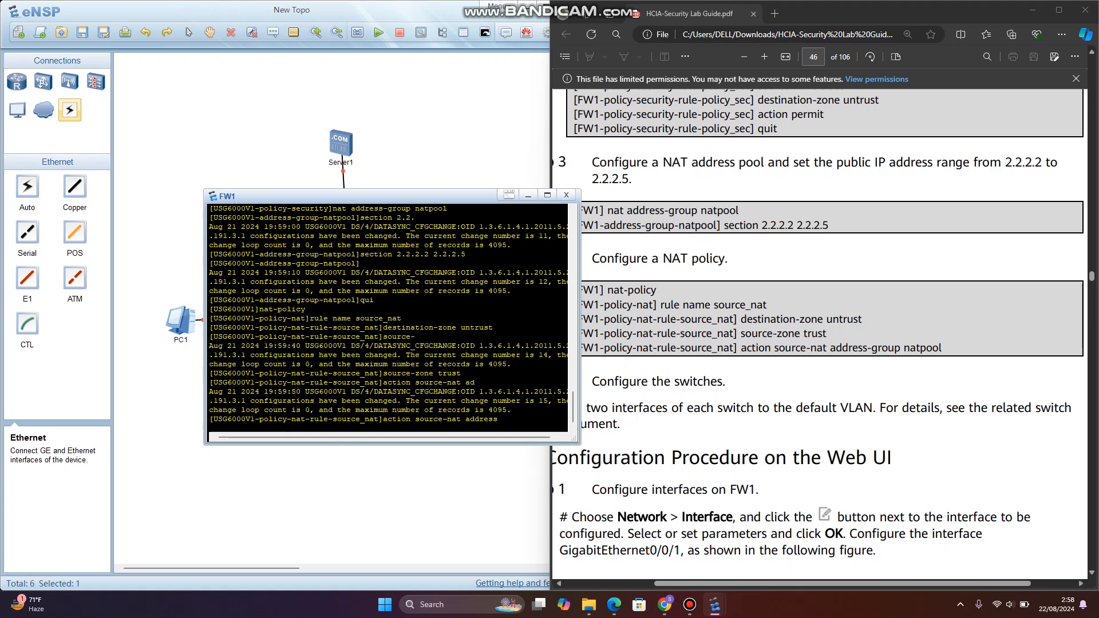
text(-group natpool)
key(Return)
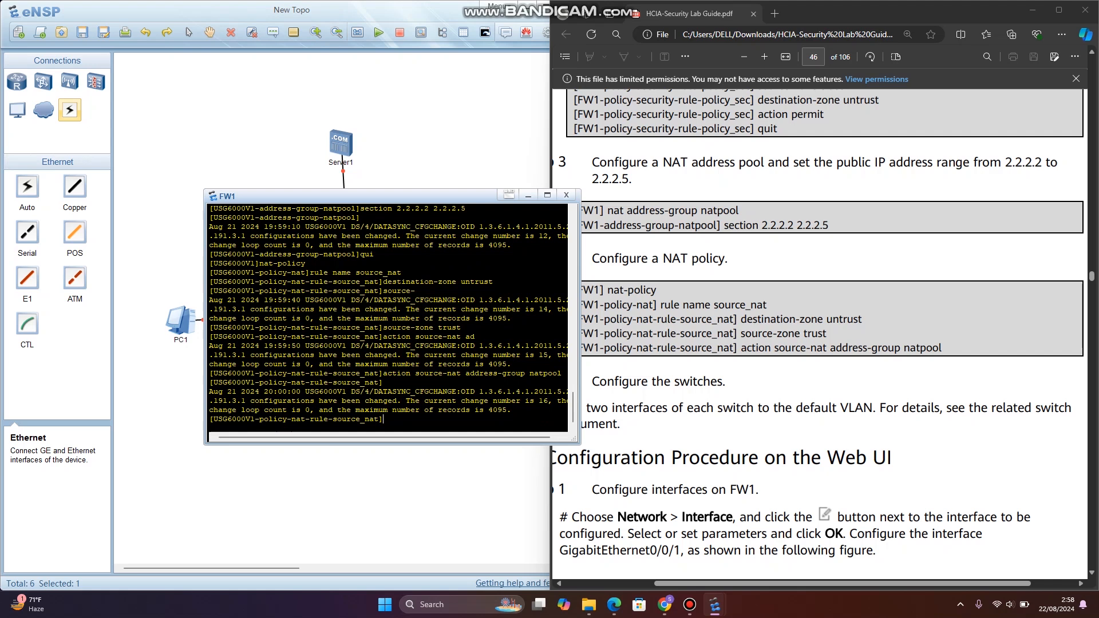
click(527, 195)
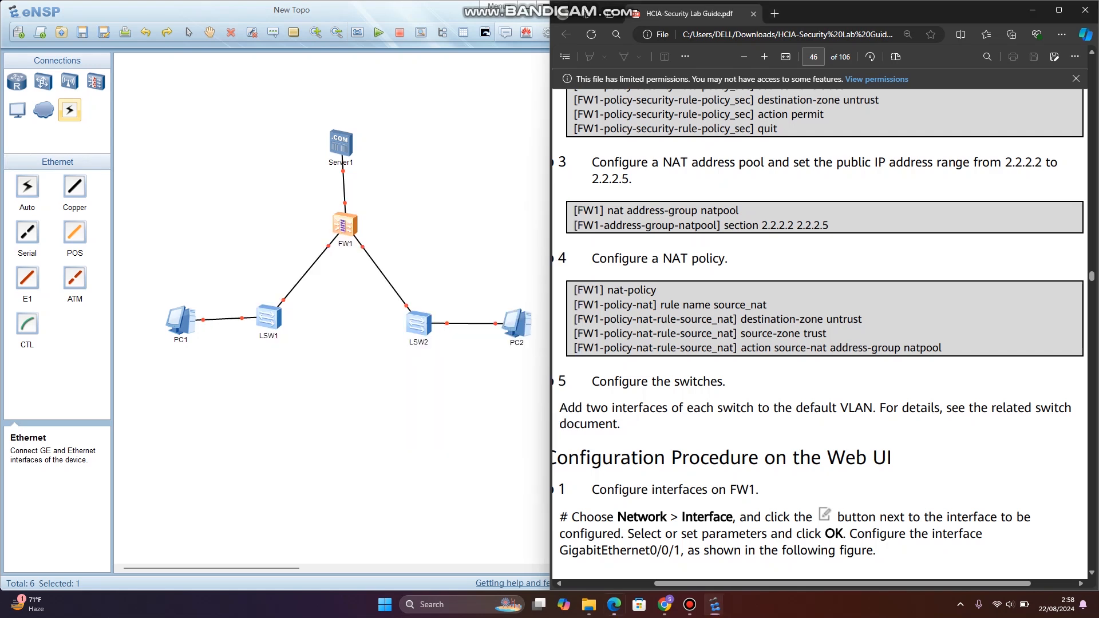
scroll(819, 332, down, 2)
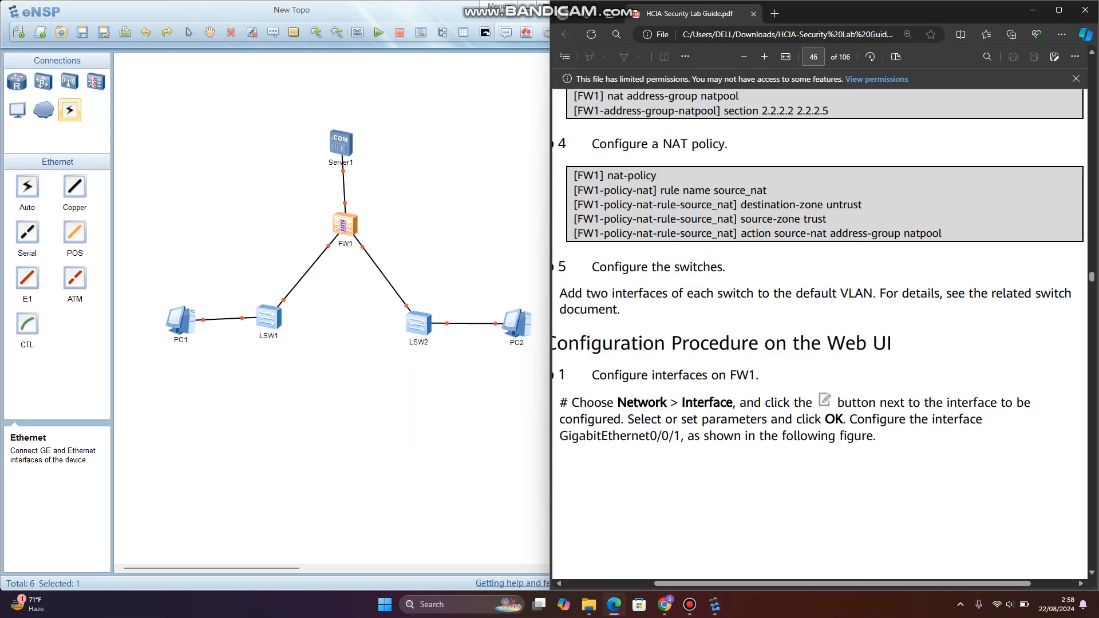
double_click(268, 317)
key(Return)
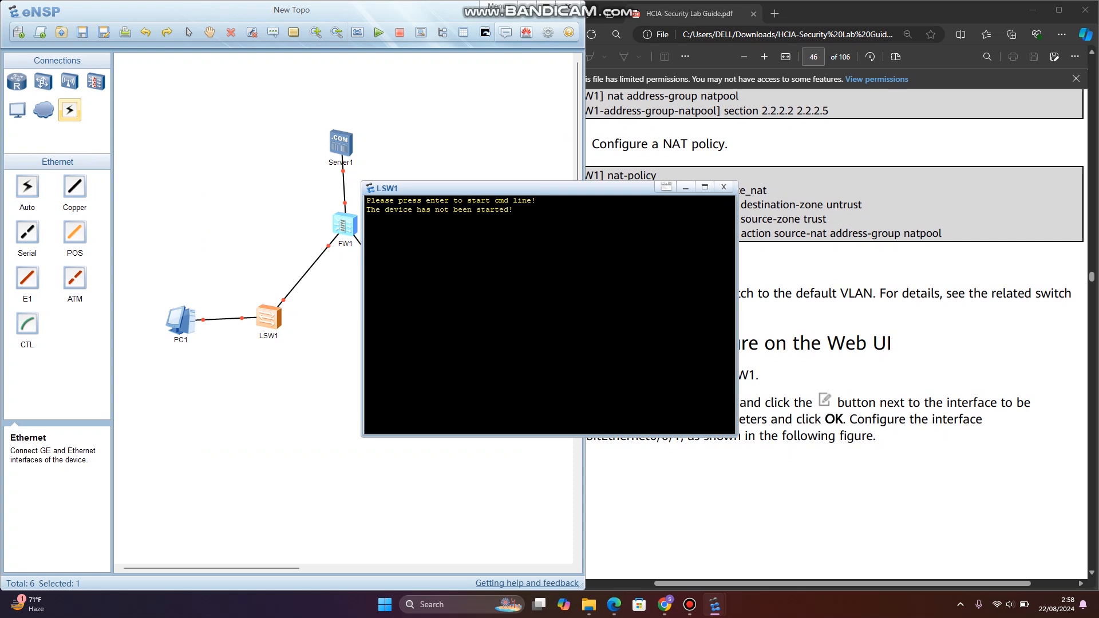
click(723, 187)
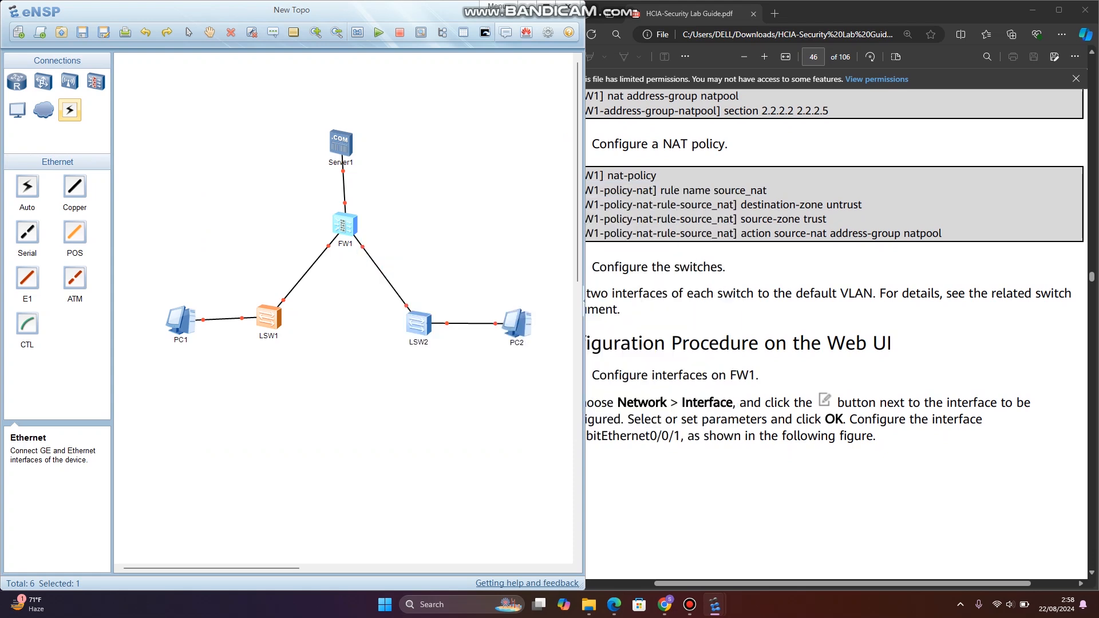
- Start the switches LSW1 and LSW2 in the topology
right_click(264, 314)
click(278, 322)
right_click(420, 329)
click(437, 341)
- Set Server1's local IPv4 address to 10.1.1.100 according to the guide's port address and zone planning table
scroll(830, 286, up, 1)
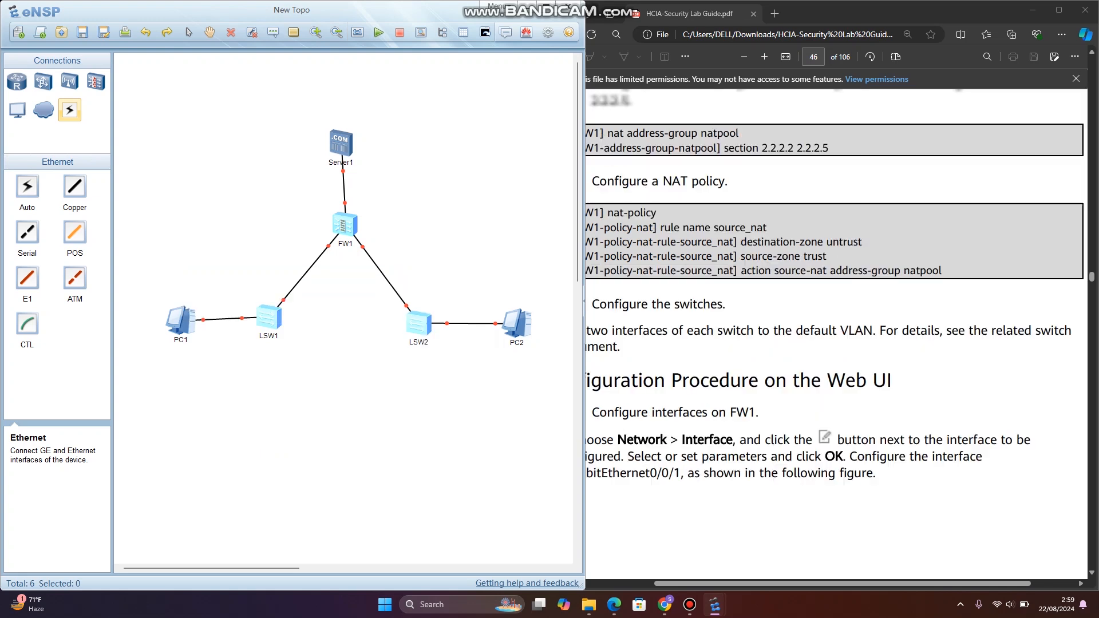
scroll(835, 332, up, 10)
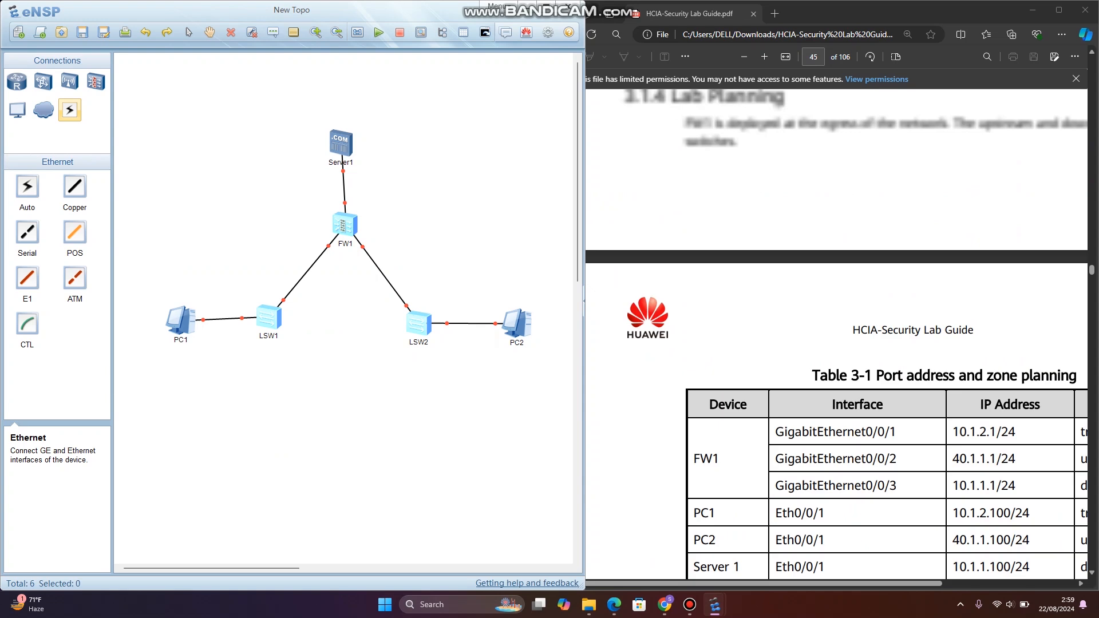
scroll(836, 332, down, 2)
scroll(835, 332, right, 2)
click(342, 143)
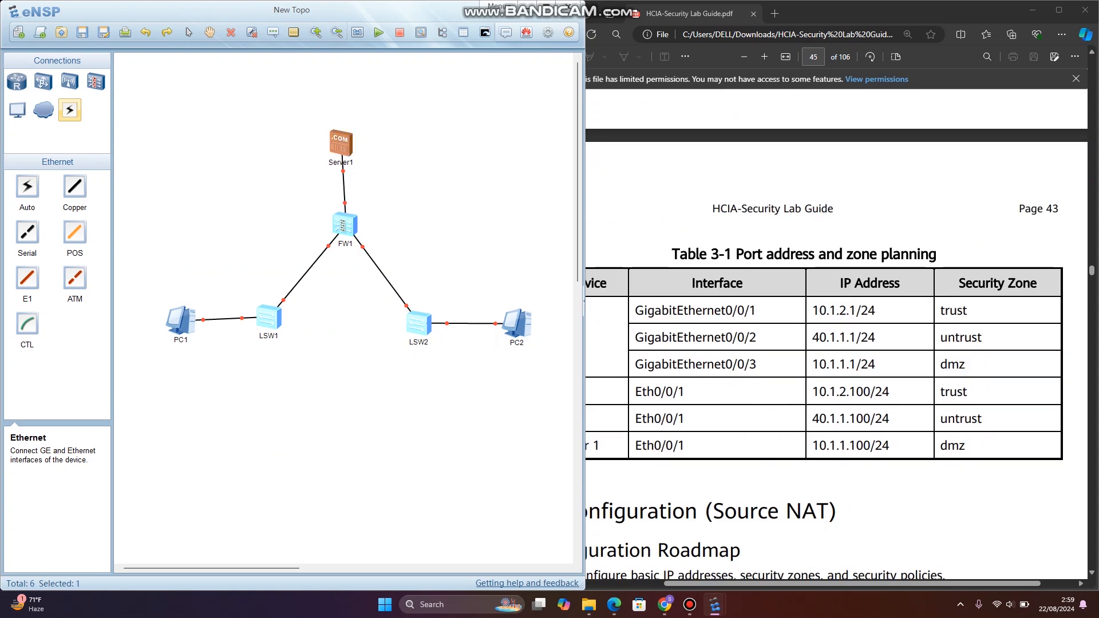
double_click(341, 143)
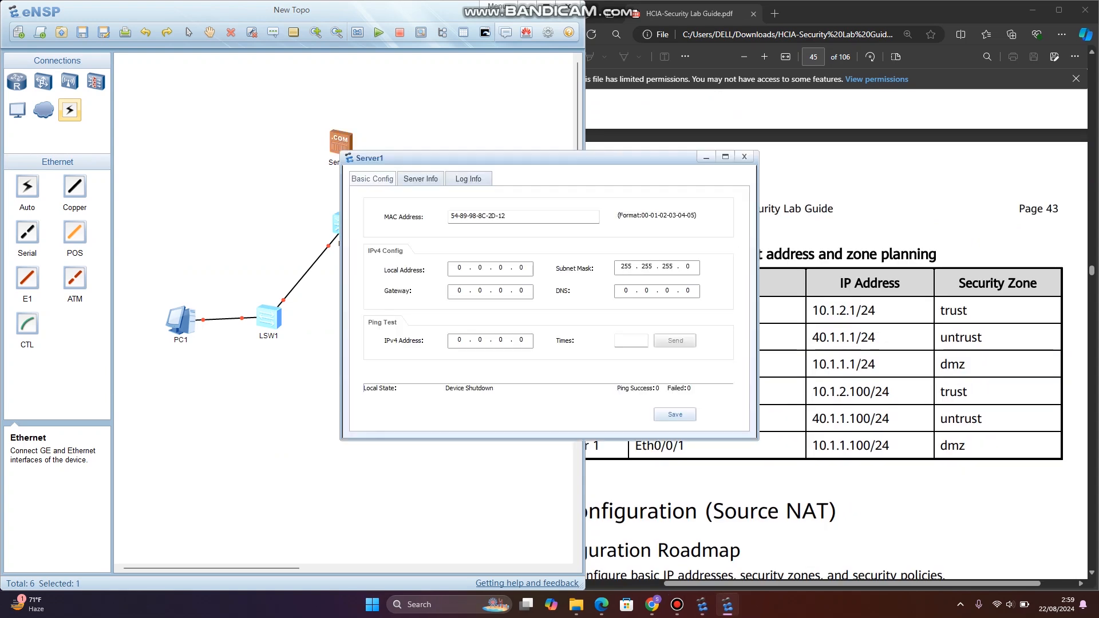
drag(515, 157, 283, 166)
scroll(835, 332, left, 2)
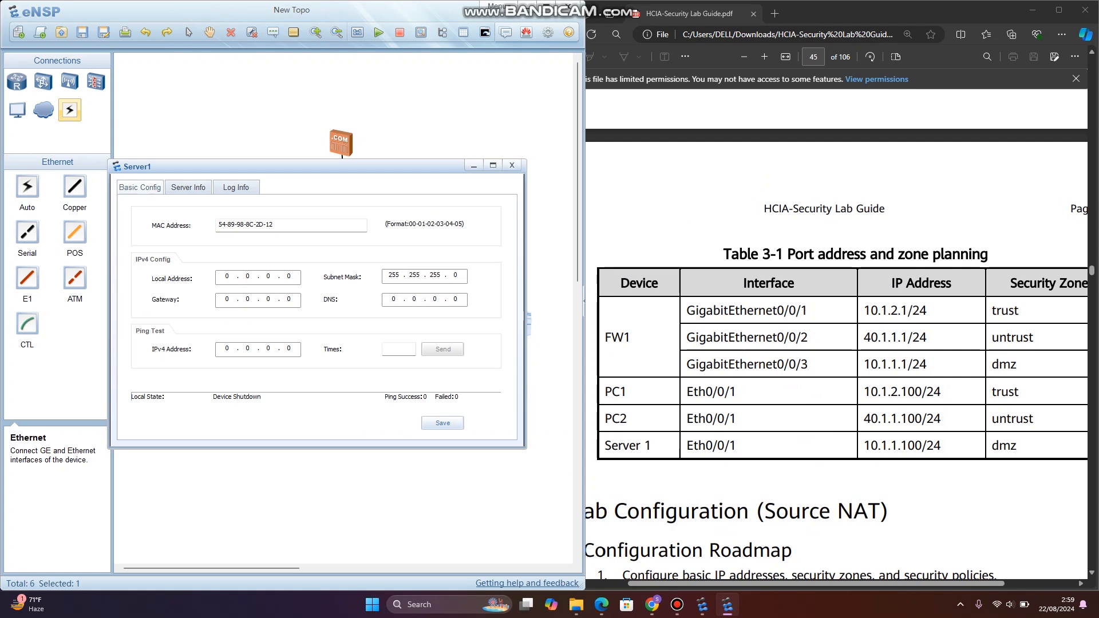
click(227, 276)
text(1 . 100)
- Set Server1's gateway field to 255.255.255.0, save the configuration and close its settings
click(227, 299)
text(255555255)
scroll(836, 355, right, 2)
scroll(836, 355, left, 3)
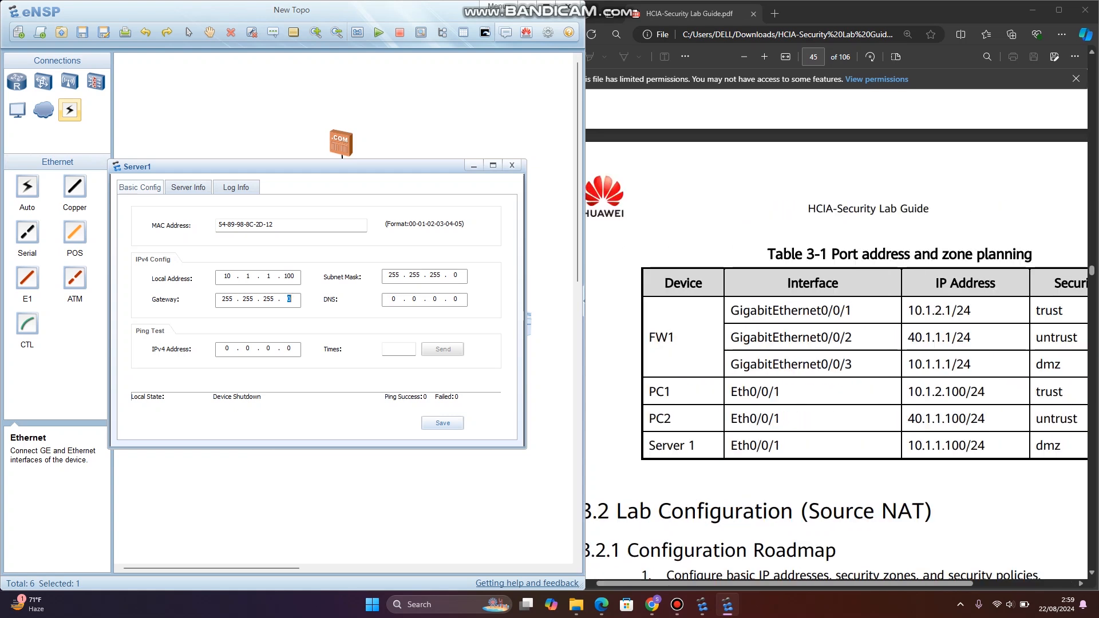
click(442, 423)
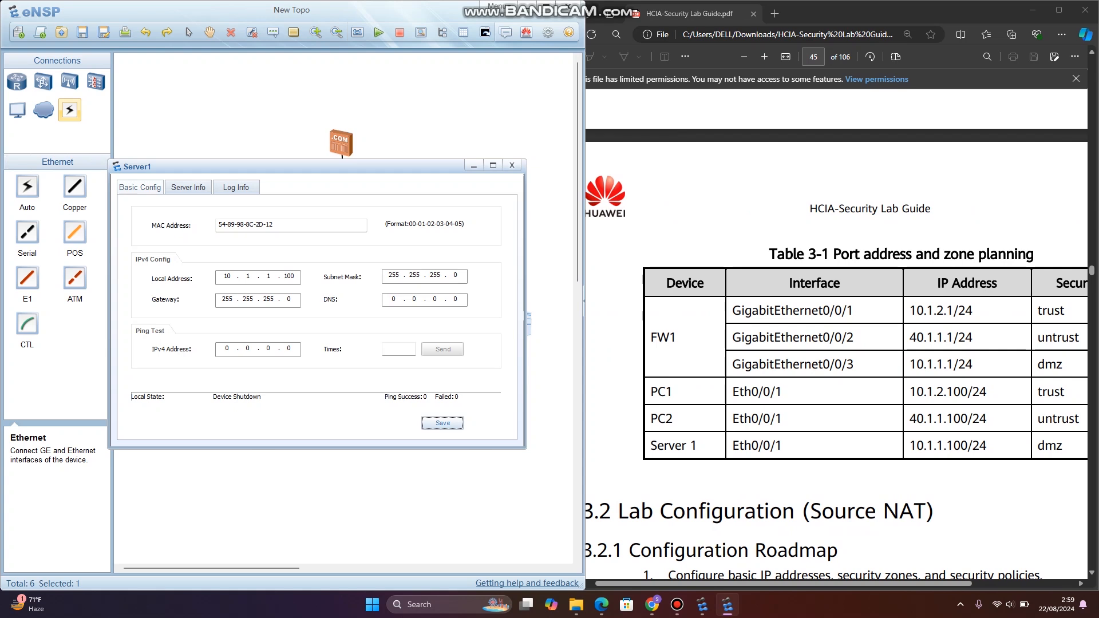
click(512, 166)
- Find section 3.2.4 Verification in the lab guide and start PC1
scroll(835, 355, down, 20)
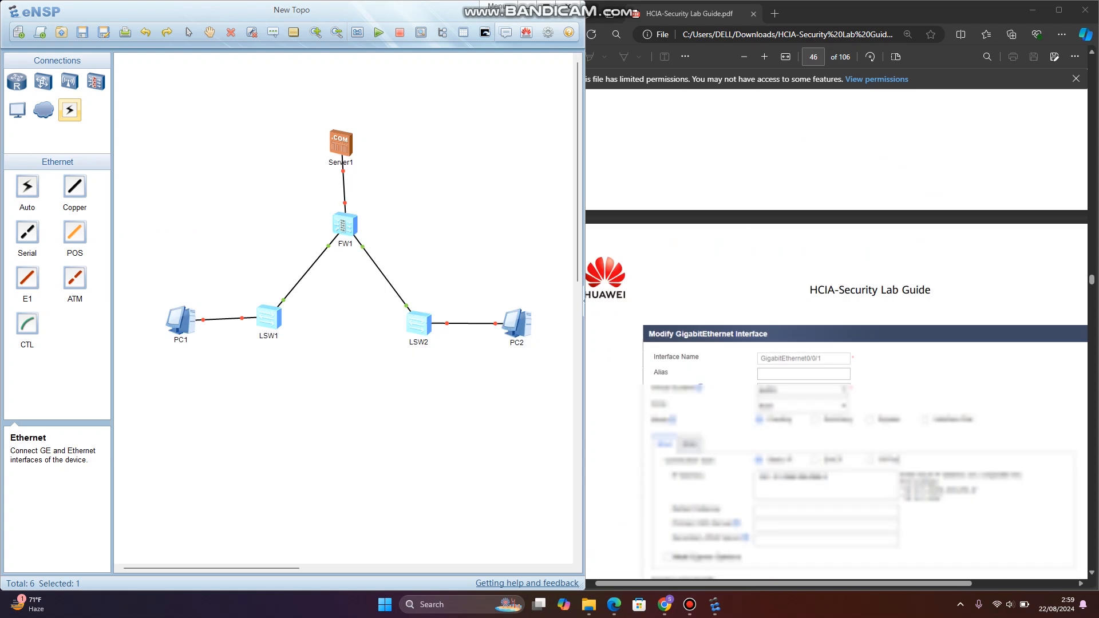
scroll(836, 355, down, 20)
scroll(836, 355, right, 2)
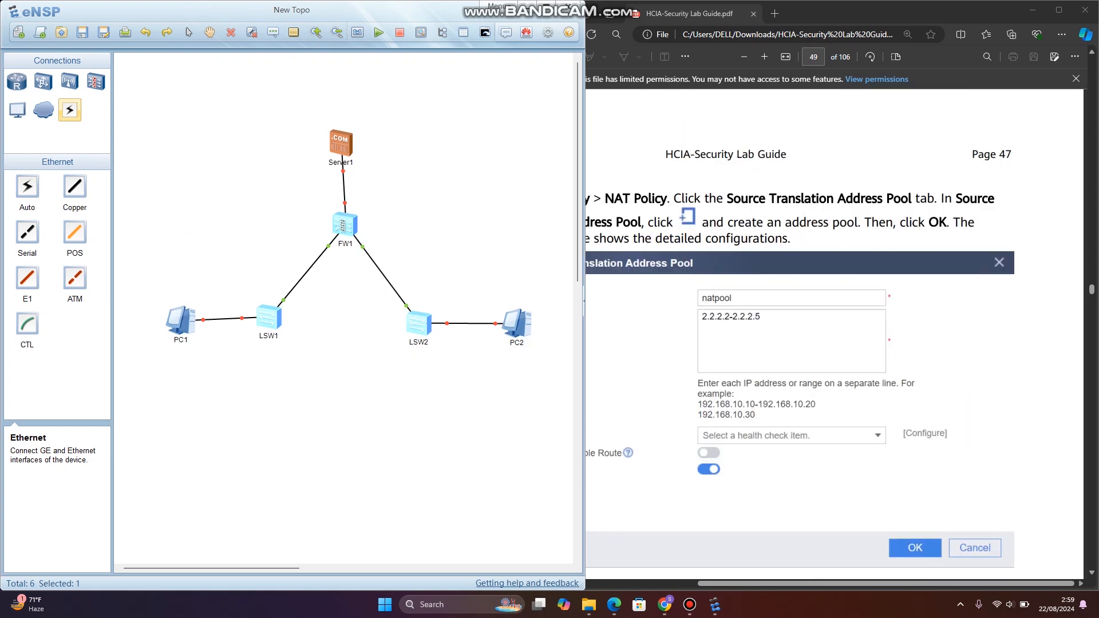
scroll(836, 355, down, 20)
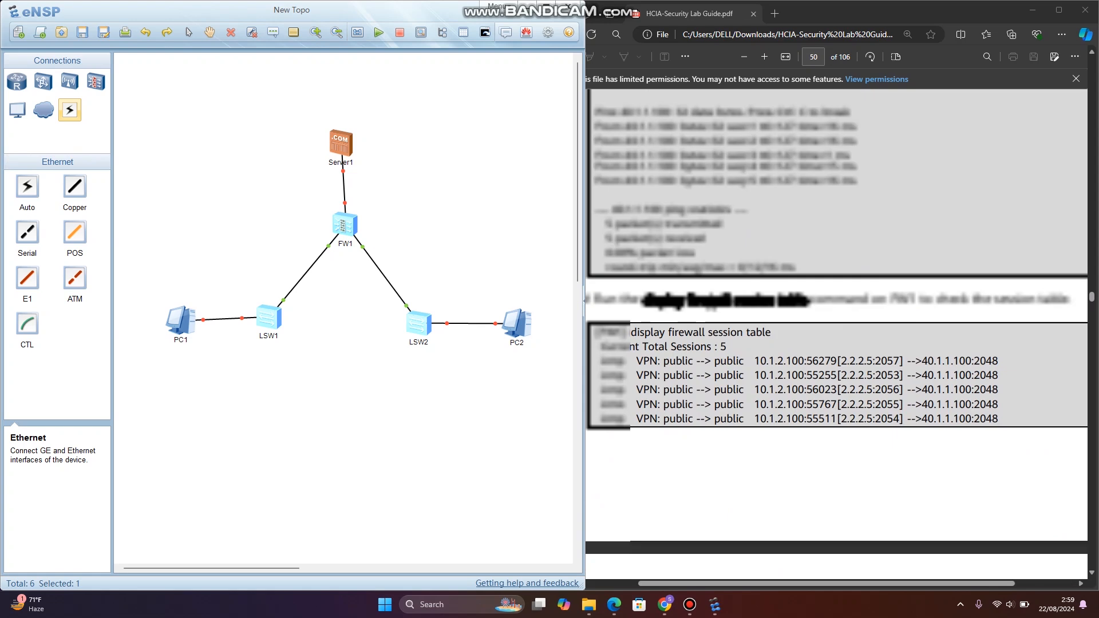
scroll(836, 354, left, 2)
scroll(835, 354, left, 1)
scroll(835, 355, up, 1)
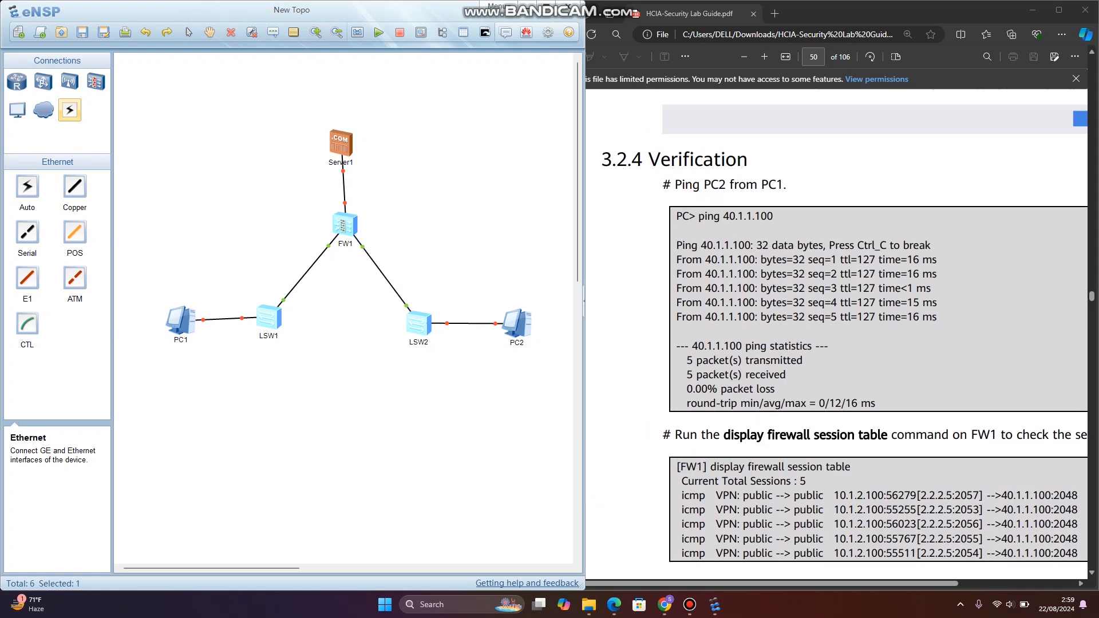
right_click(184, 328)
click(200, 336)
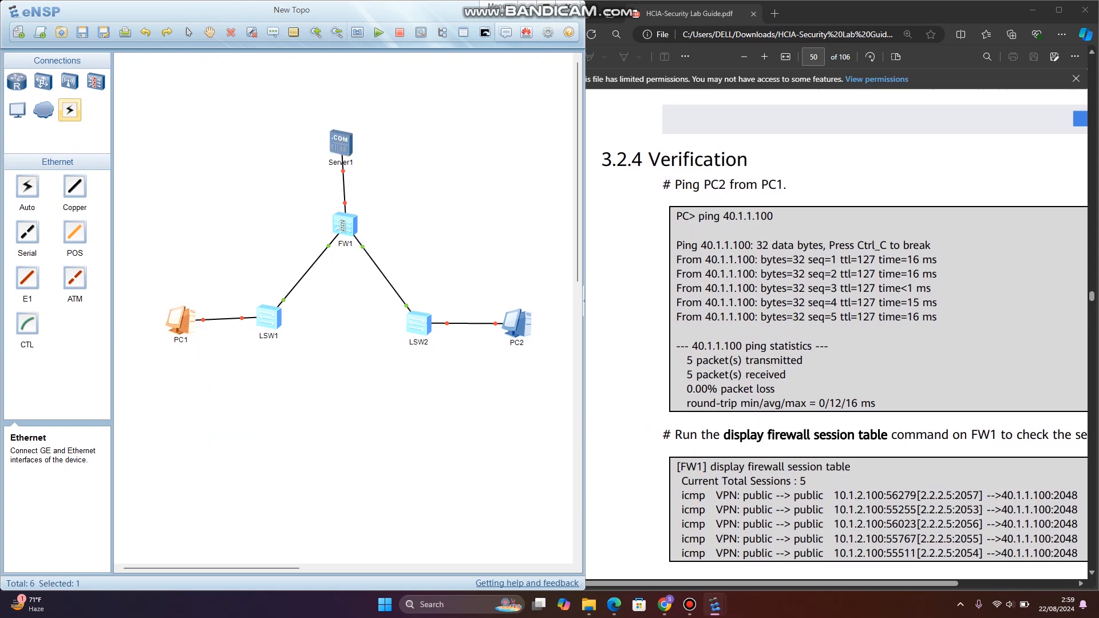
- Start PC2 in the topology
right_click(524, 325)
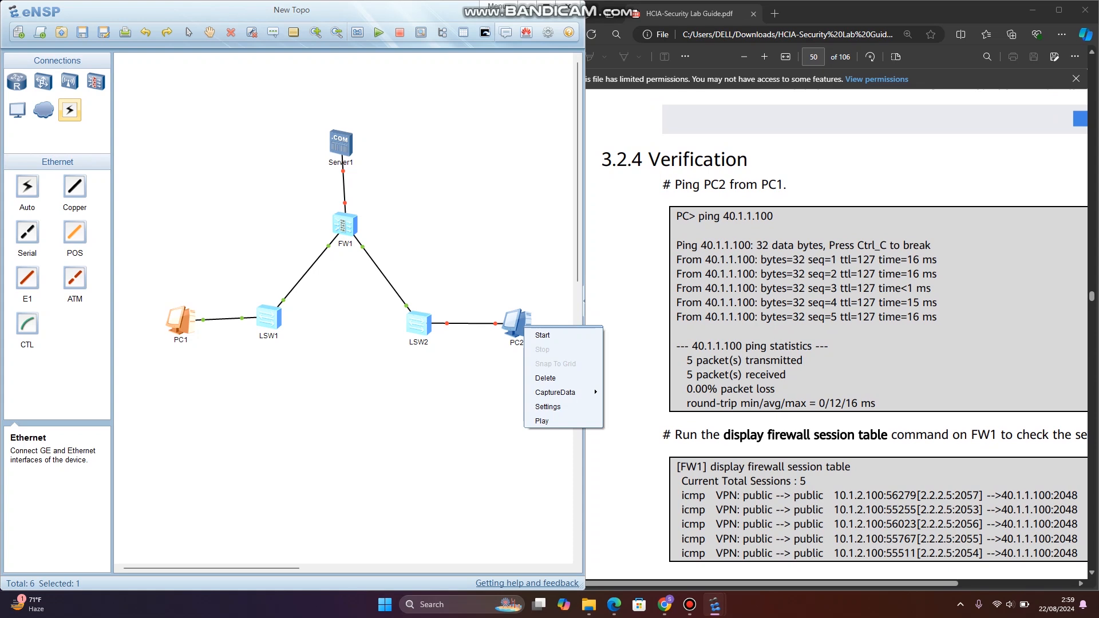
click(518, 323)
click(516, 364)
click(516, 322)
right_click(517, 321)
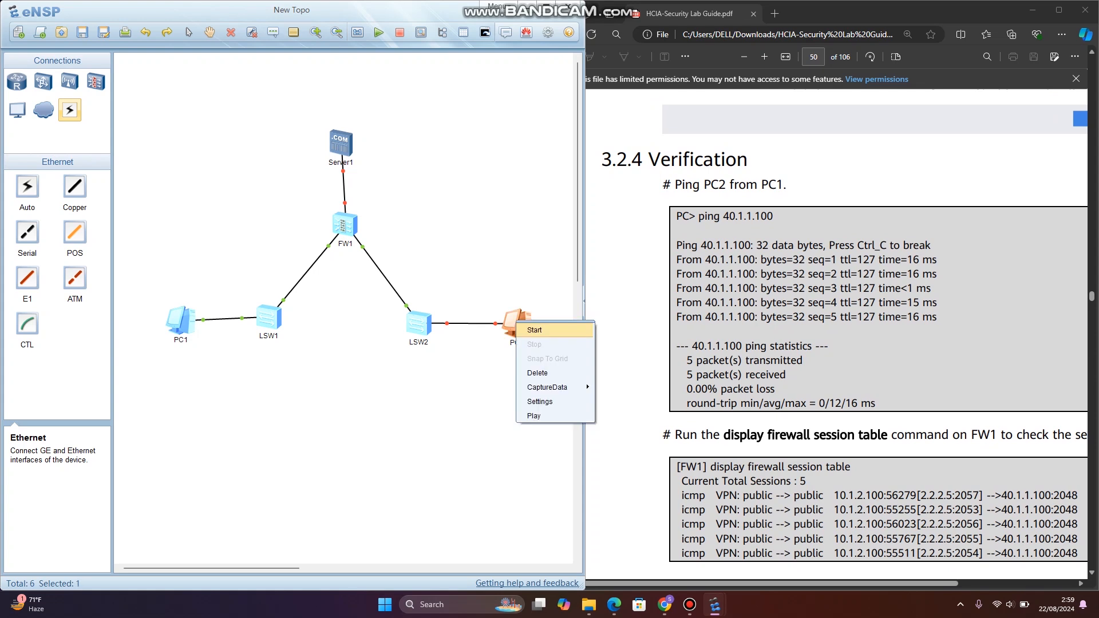
click(534, 329)
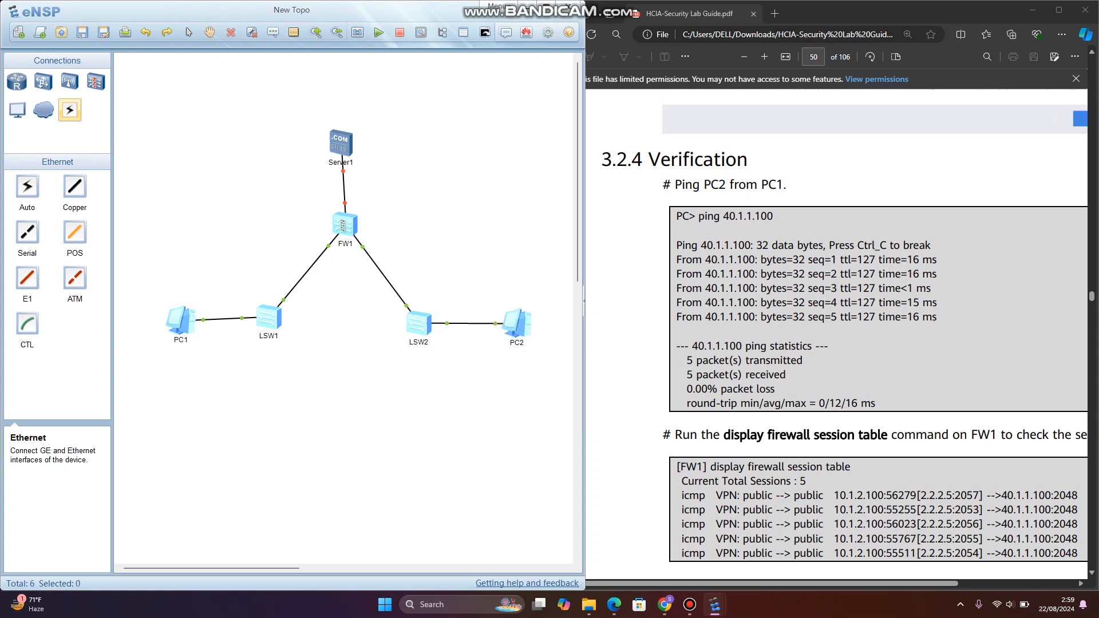
- Ping PC2 at 40.1.1.100 from PC1's command line
double_click(181, 321)
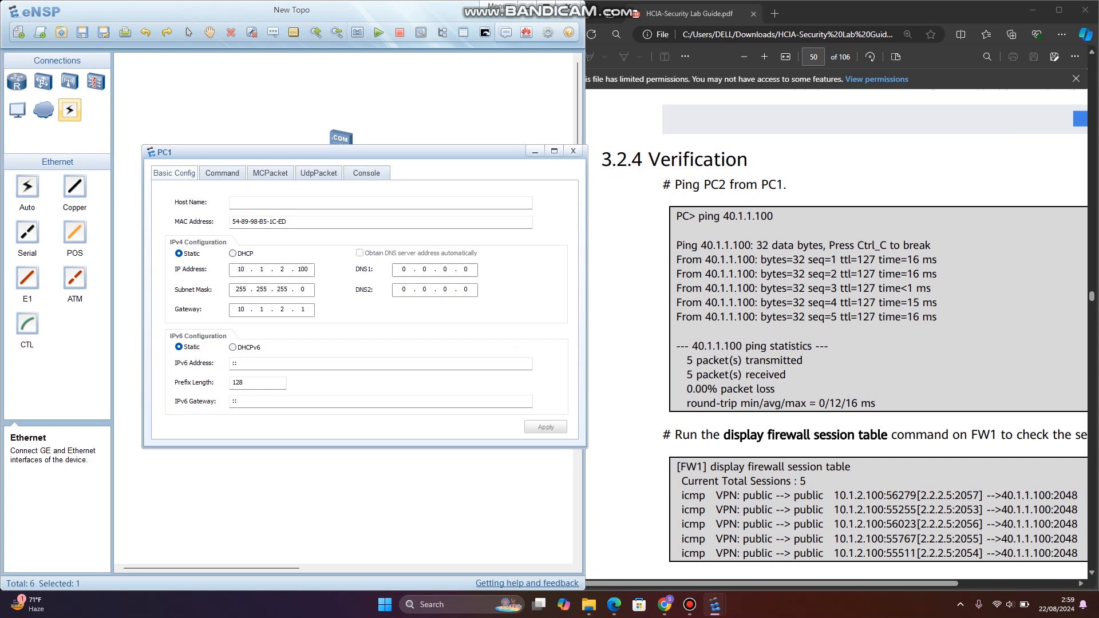
click(222, 173)
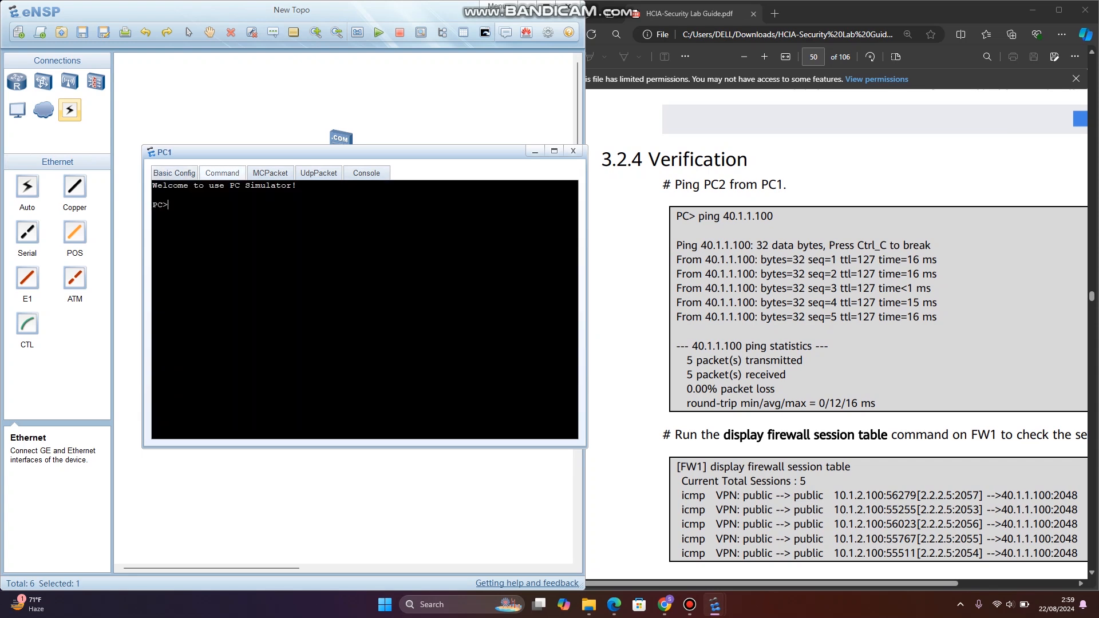
text(ping 40.)
text(1.)
text(.1.)
key(BackSpace)
key(BackSpace)
text(1.100)
key(Return)
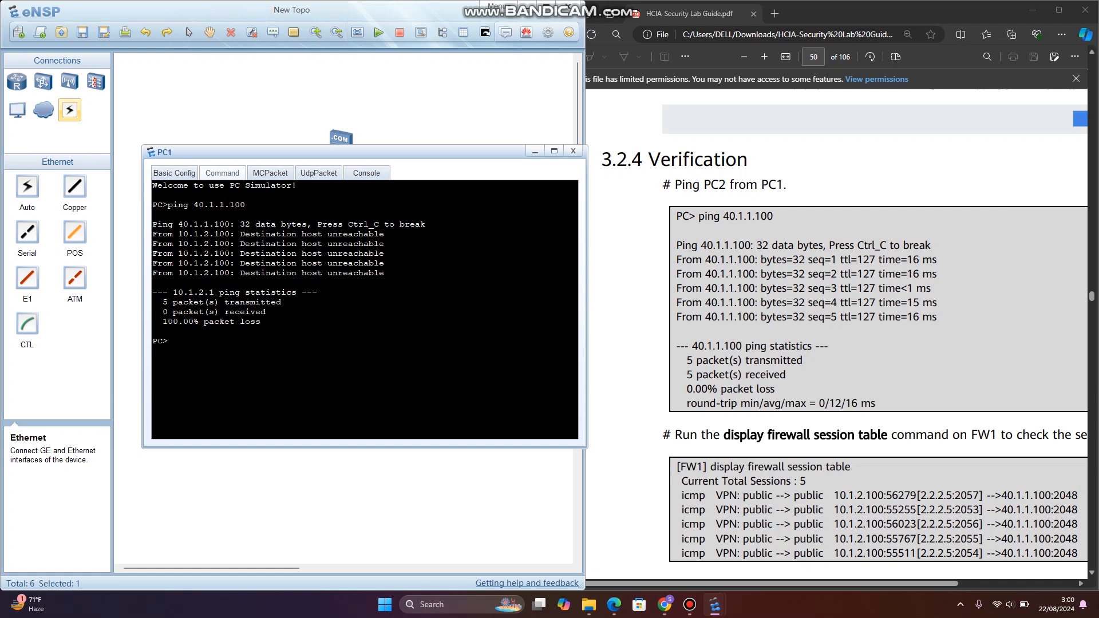
- Repeat the ping to 40.1.1.100 three more times from PC1 and close the PC1 window
key(Up)
key(Return)
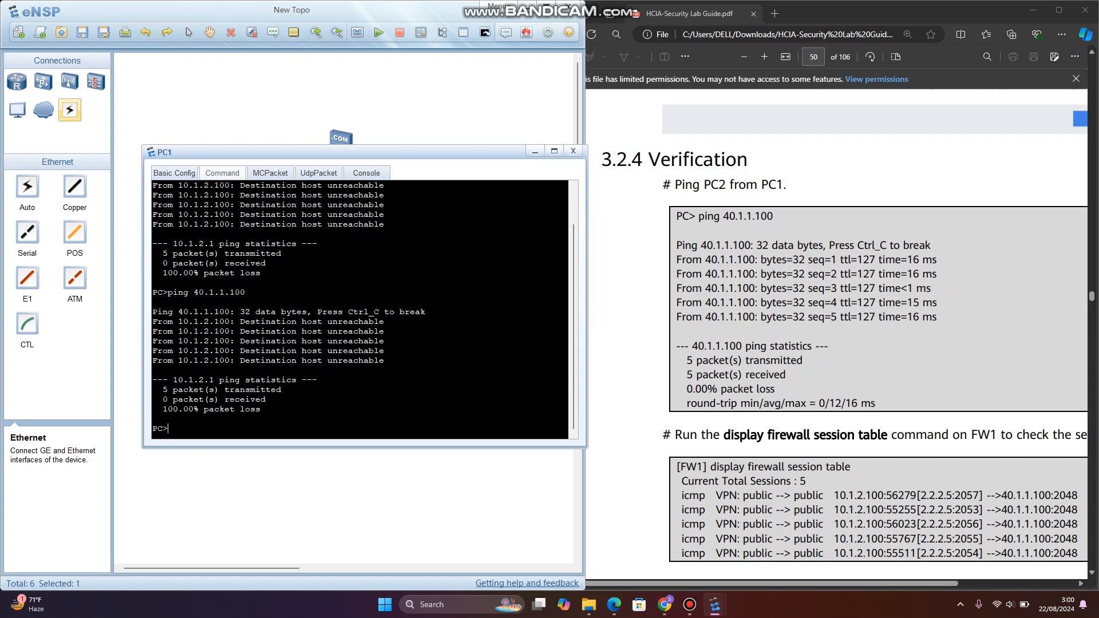
key(Up)
key(Return)
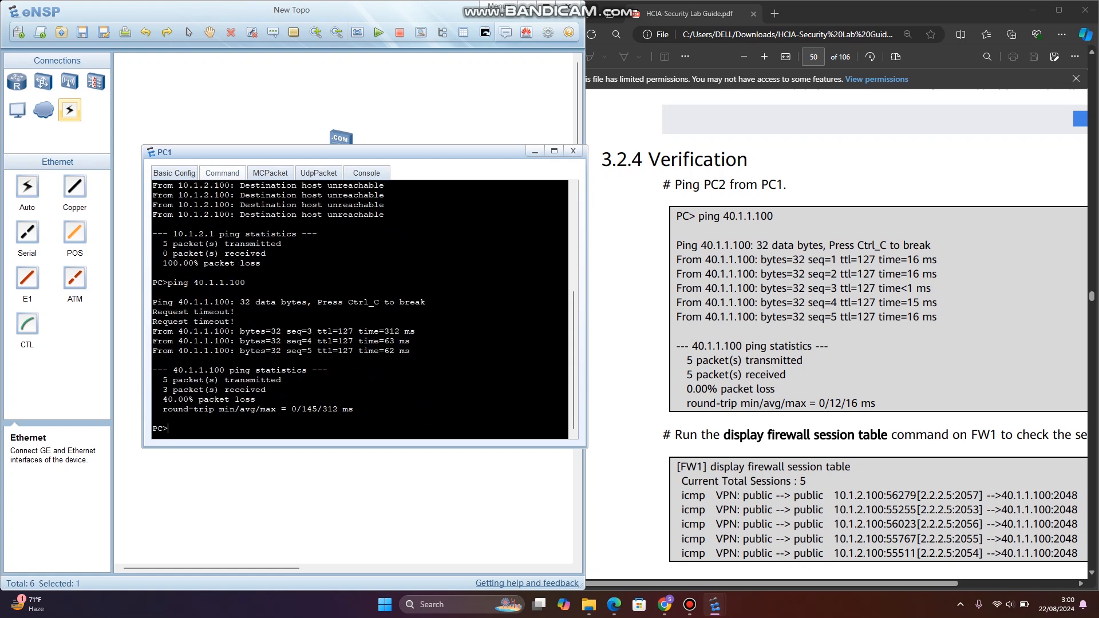
key(Up)
key(Return)
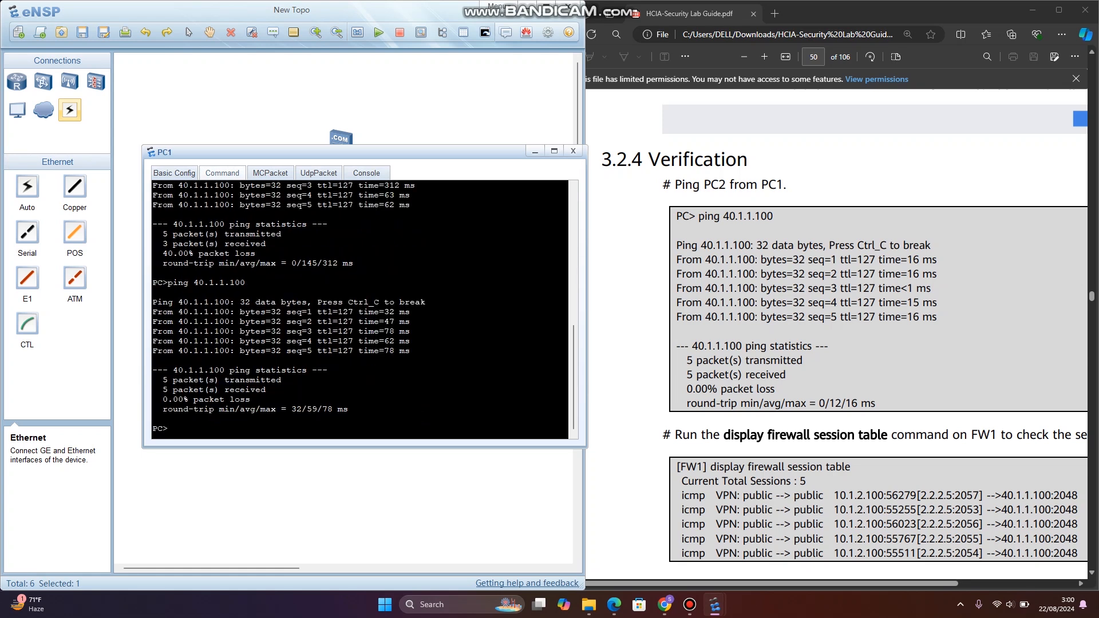
click(573, 150)
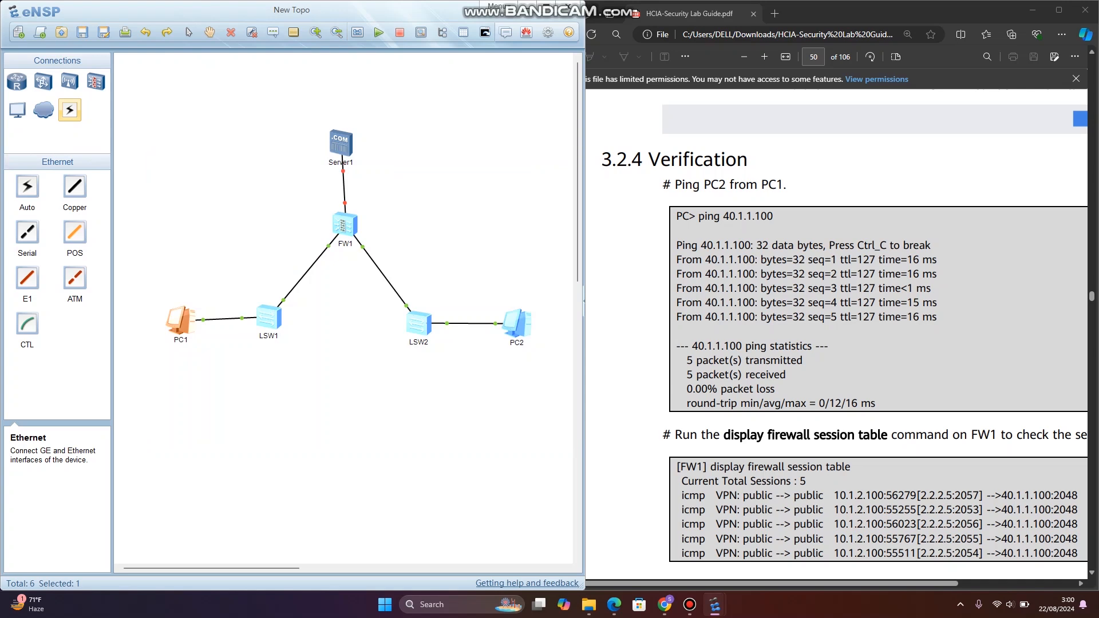
- Display the firewall session table in the FW1 console, and minimize the console
drag(515, 188, 347, 188)
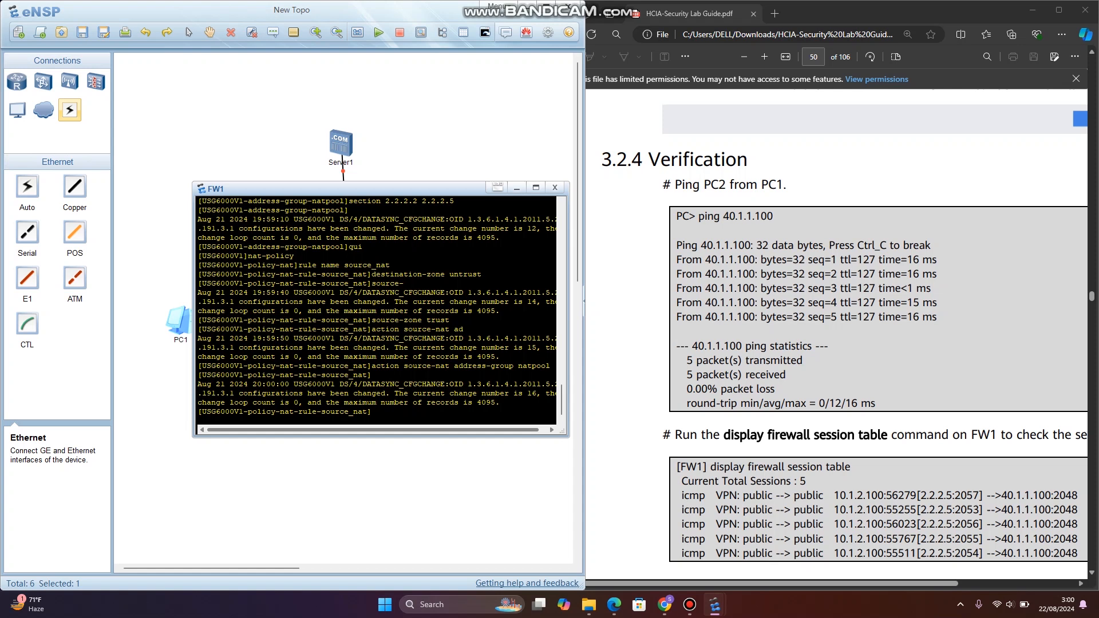
text(display firewall session table)
key(Return)
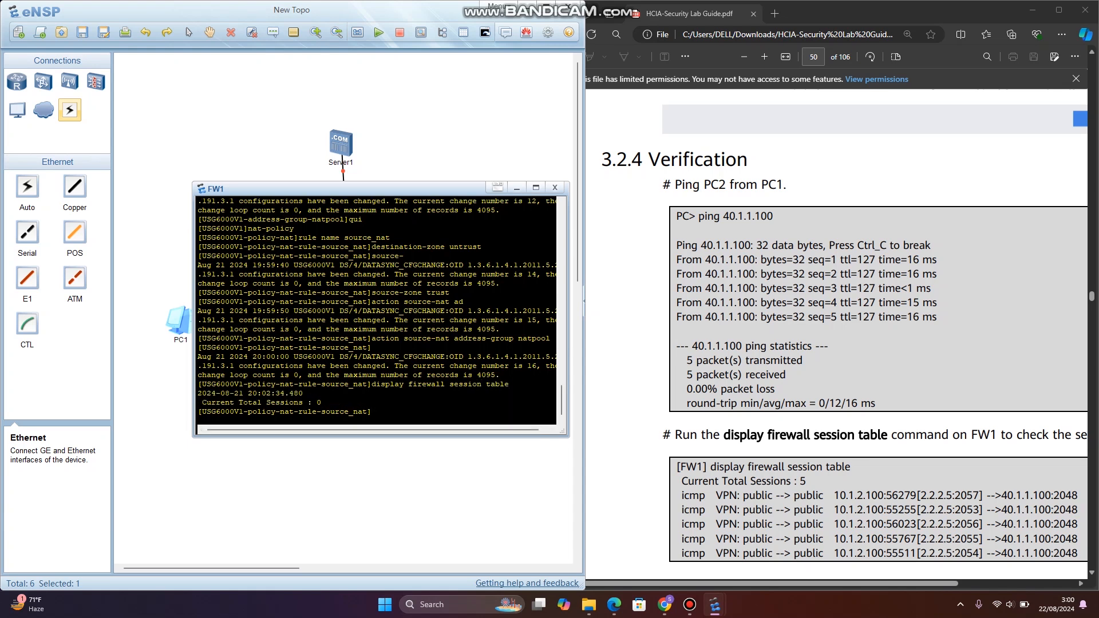
click(517, 188)
- Prepare another ping to 40.1.1.100 in PC1's command line and place the FW1 console beside the PC1 window
double_click(178, 320)
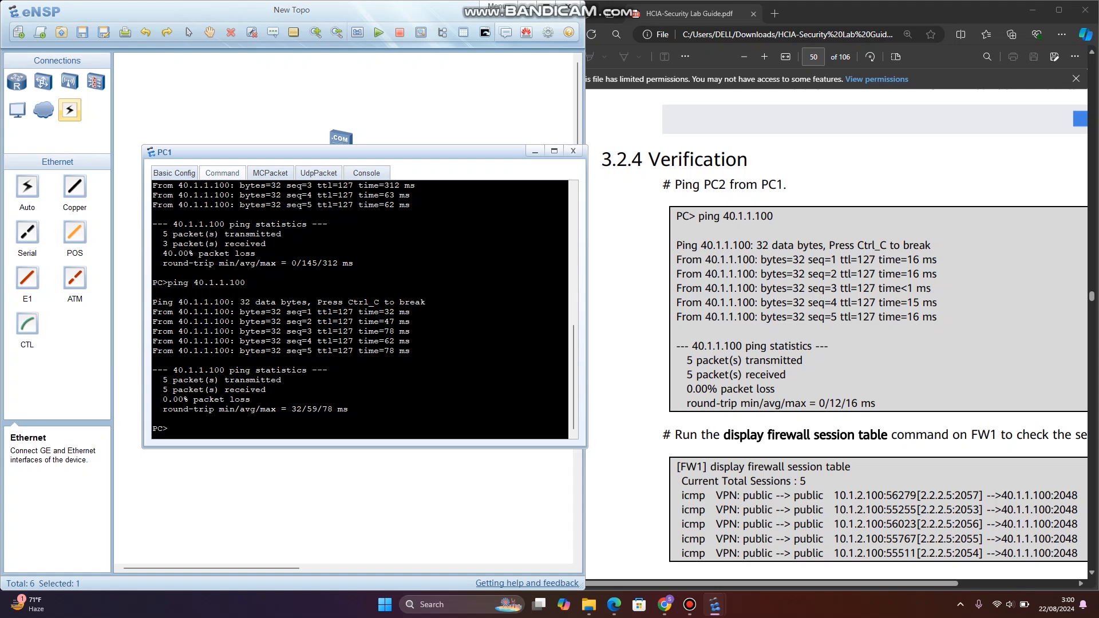
key(Up)
drag(426, 151, 336, 154)
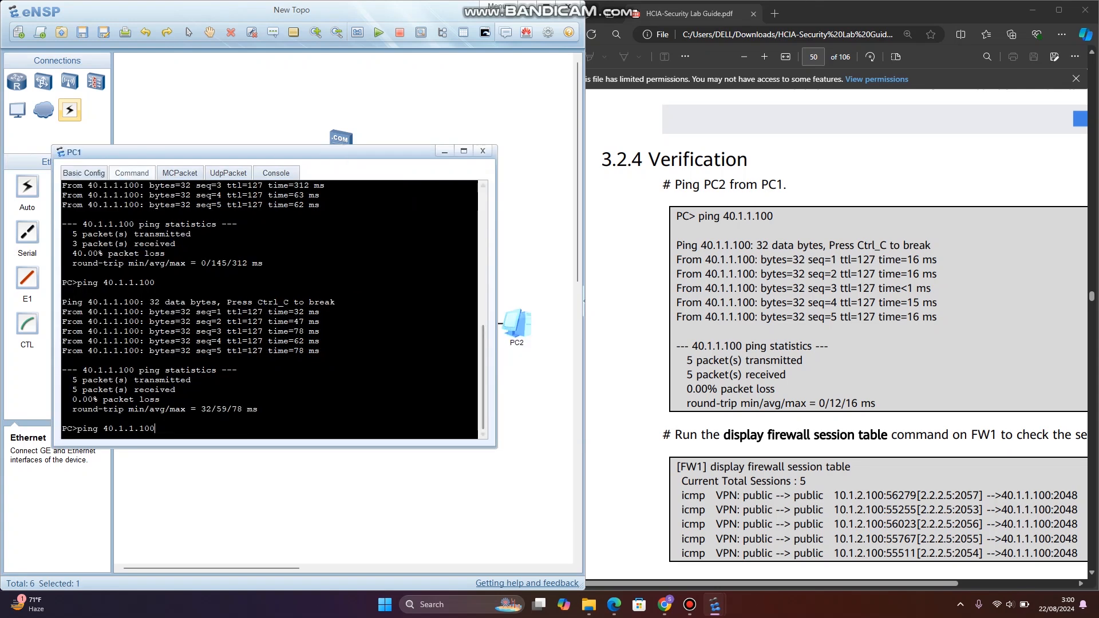
mouse_move(714, 604)
click(761, 541)
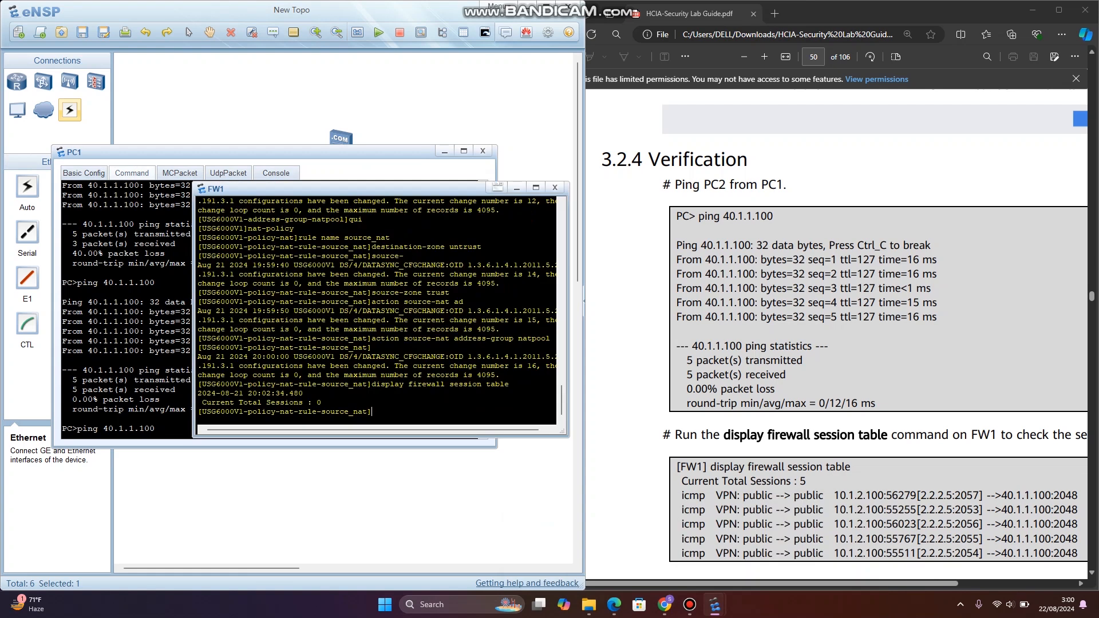
drag(343, 189, 600, 201)
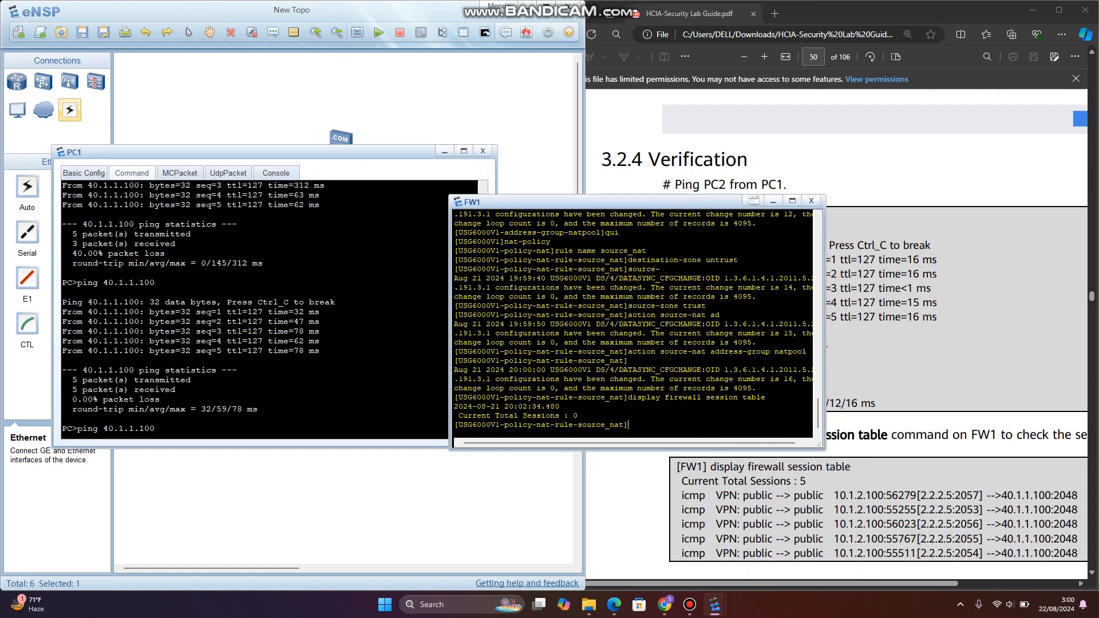
- Ping 40.1.1.100 from PC1 and, while it runs, display the firewall session table on FW1 to examine the ICMP session entry
key(Up)
click(155, 428)
key(Return)
key(alt+Tab)
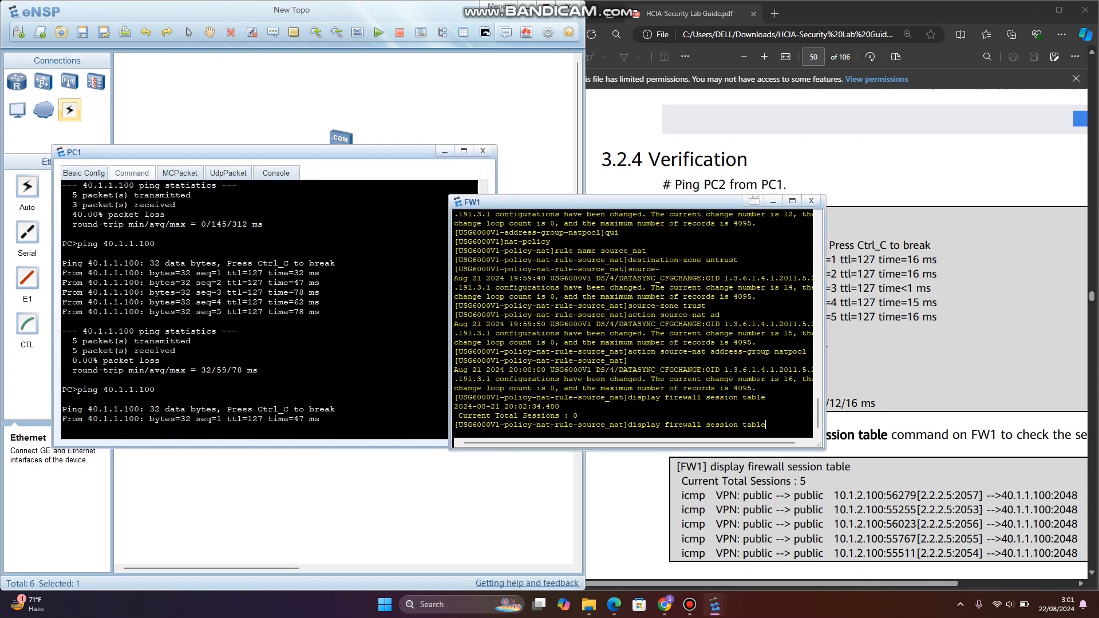
key(Return)
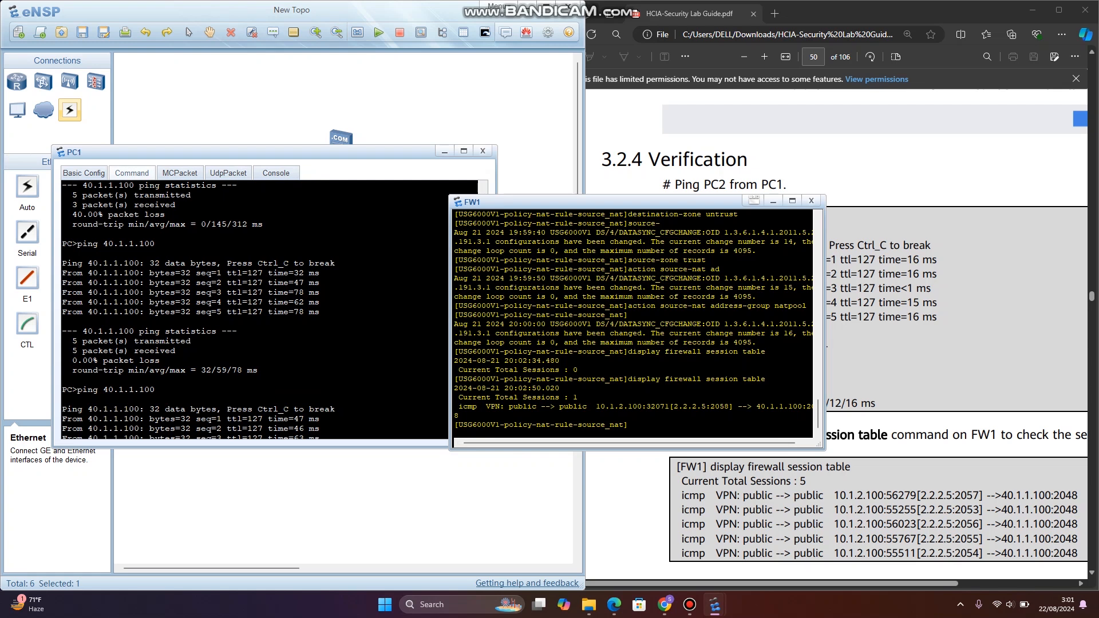
drag(555, 407, 730, 407)
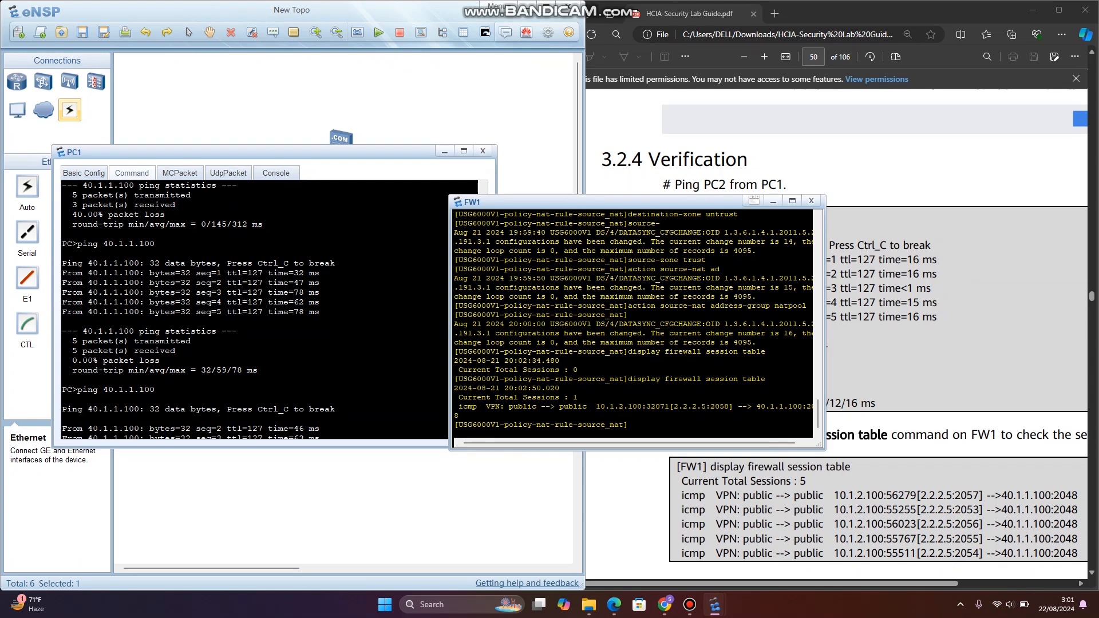
drag(504, 407, 460, 415)
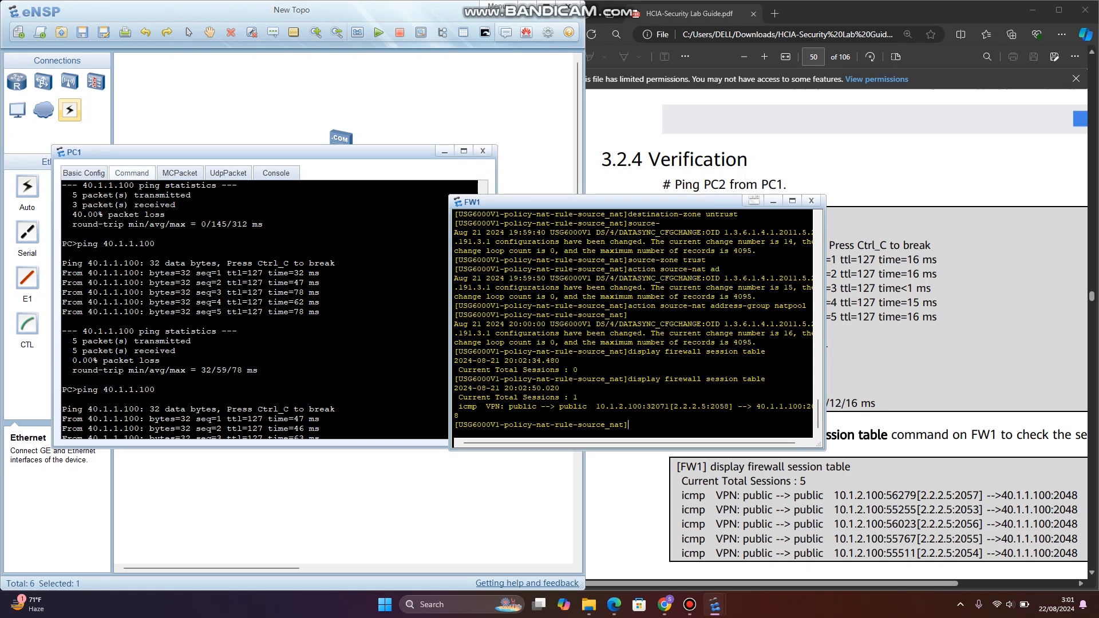
- Close the FW1 console and the PC1 window
click(811, 201)
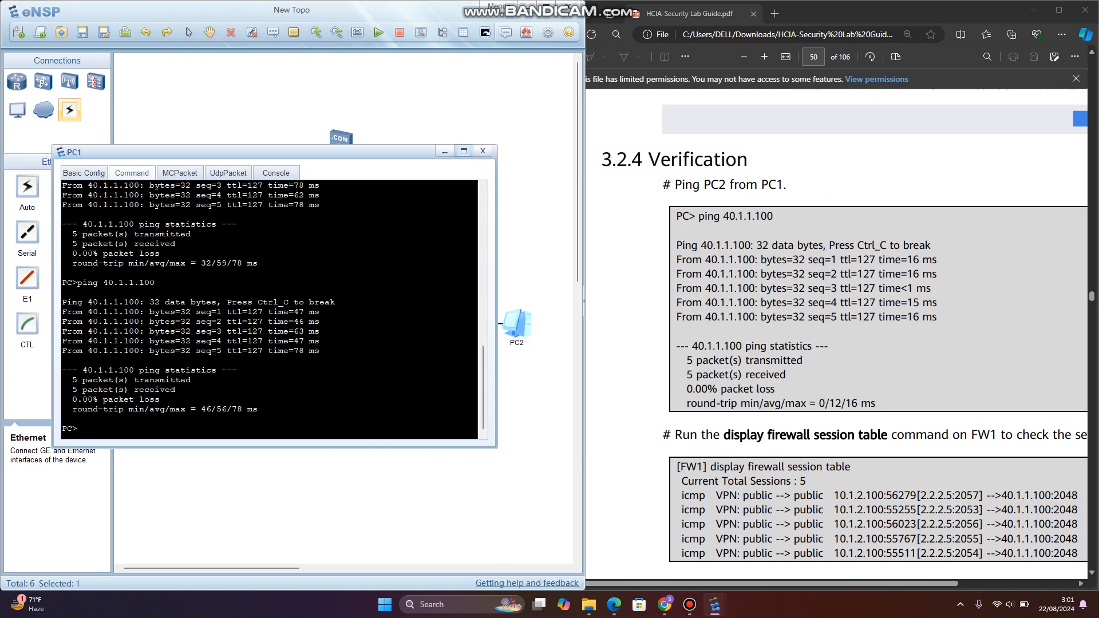
click(482, 151)
scroll(836, 321, down, 4)
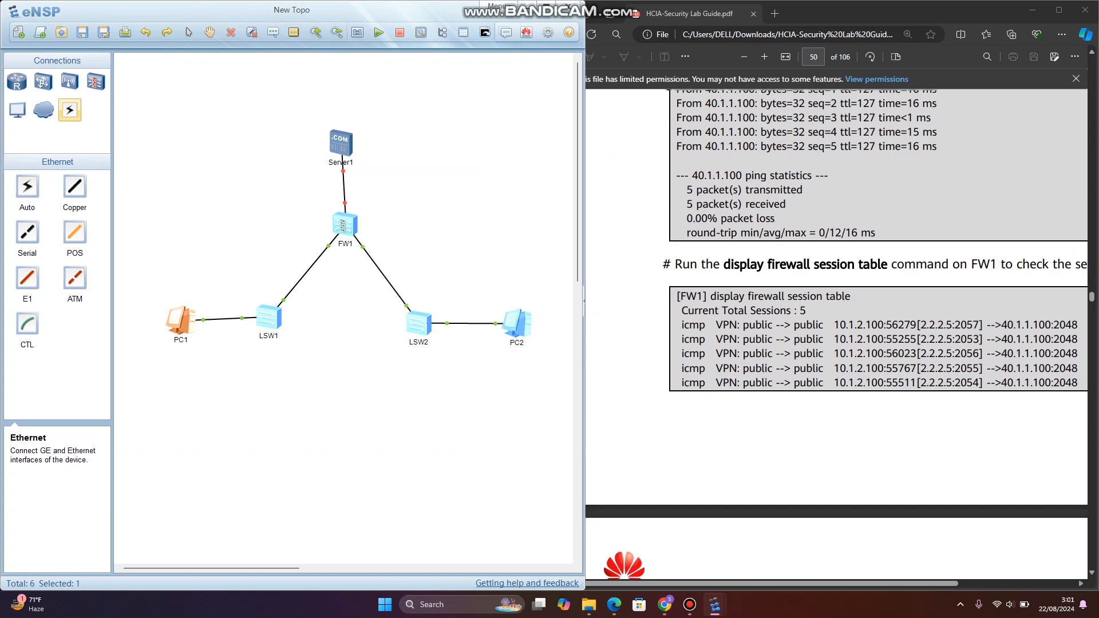
scroll(836, 321, up, 4)
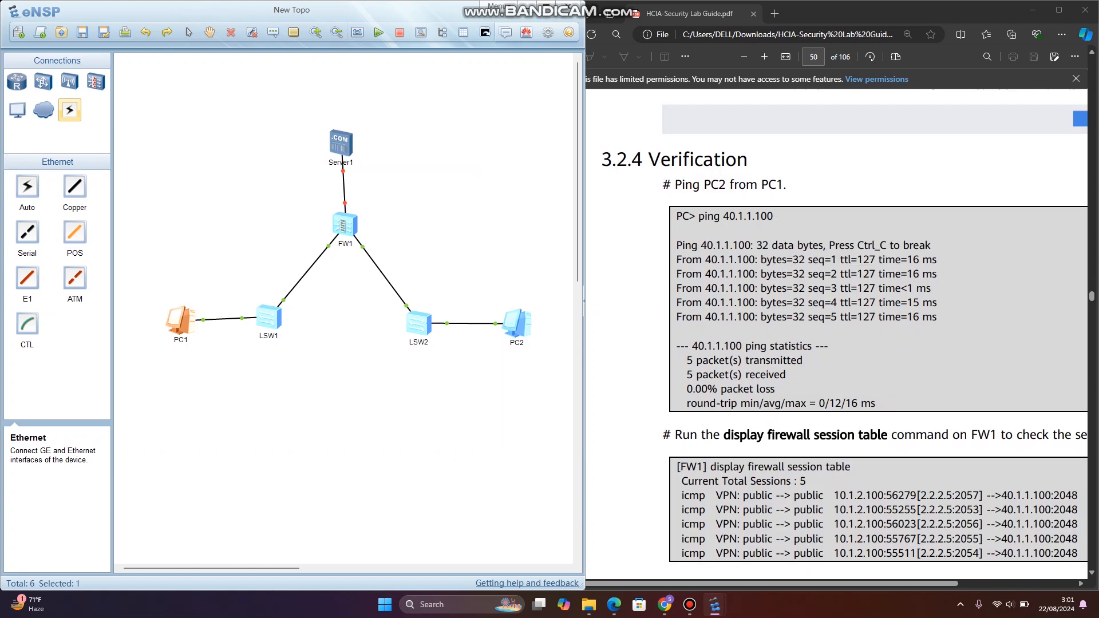